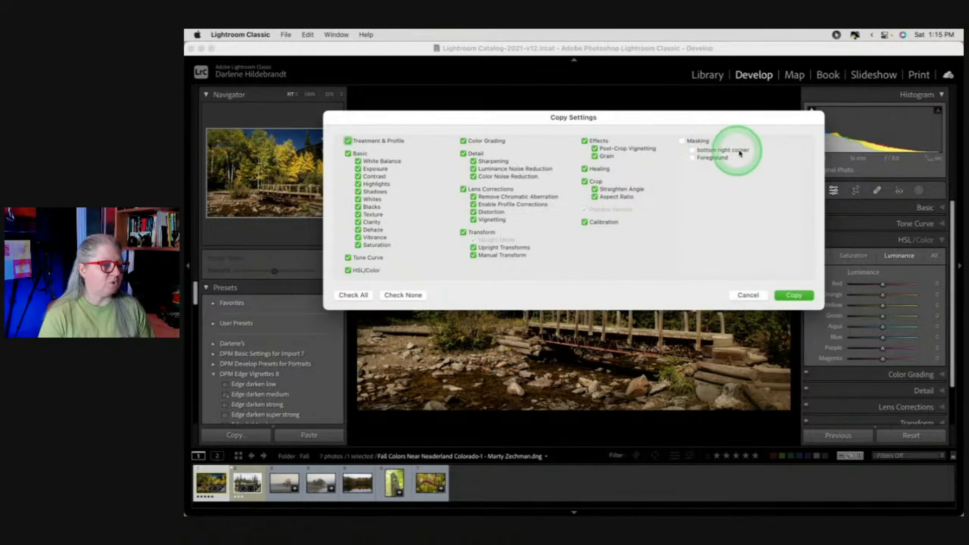
# Dismiss the Copy Settings dialog without copying the photo's develop settings.
pyautogui.click(748, 296)
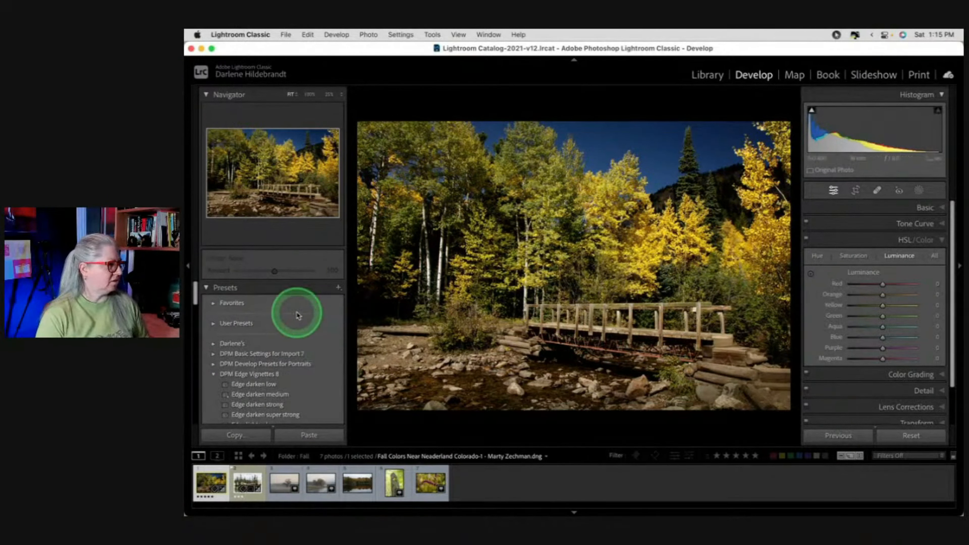
pyautogui.scroll(-2, 298, 315)
pyautogui.scroll(2, 298, 315)
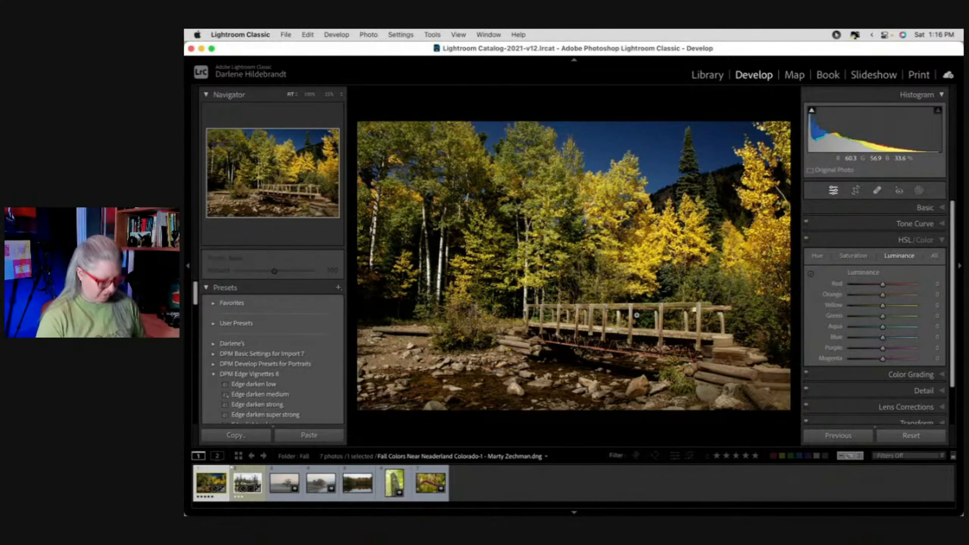
# Expand the Basic adjustments and compare the bridge photo with its unedited version.
pyautogui.click(925, 208)
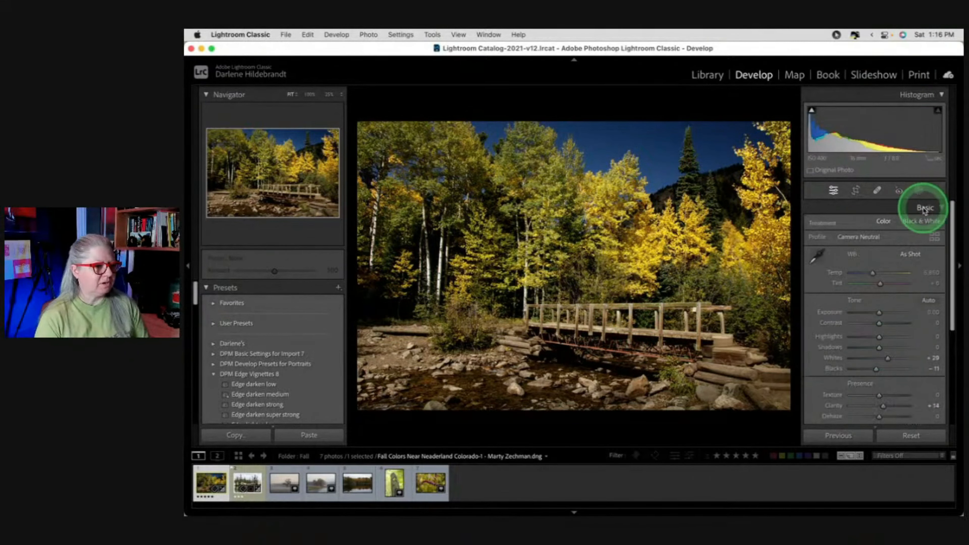
pyautogui.press('\\')
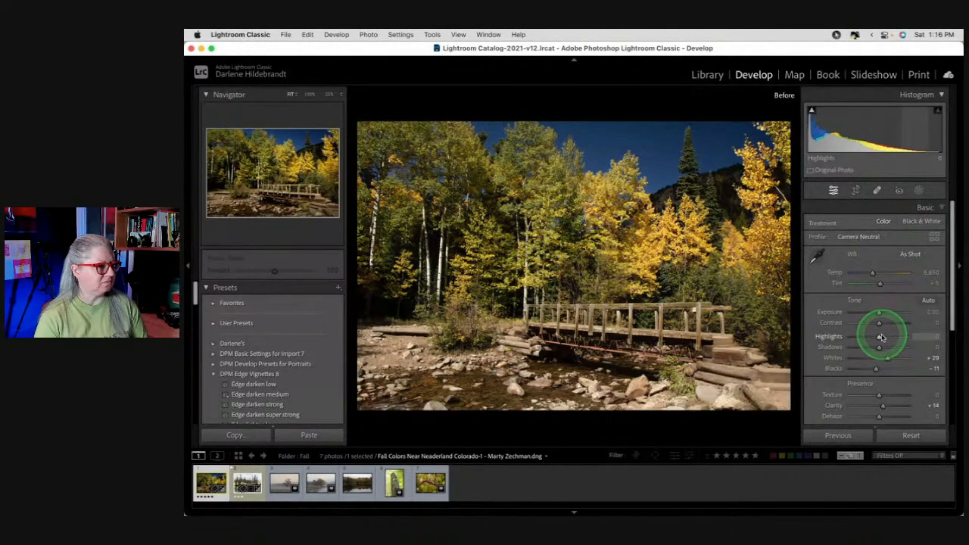
pyautogui.press('\\')
pyautogui.press('\\')
pyautogui.press('\\')
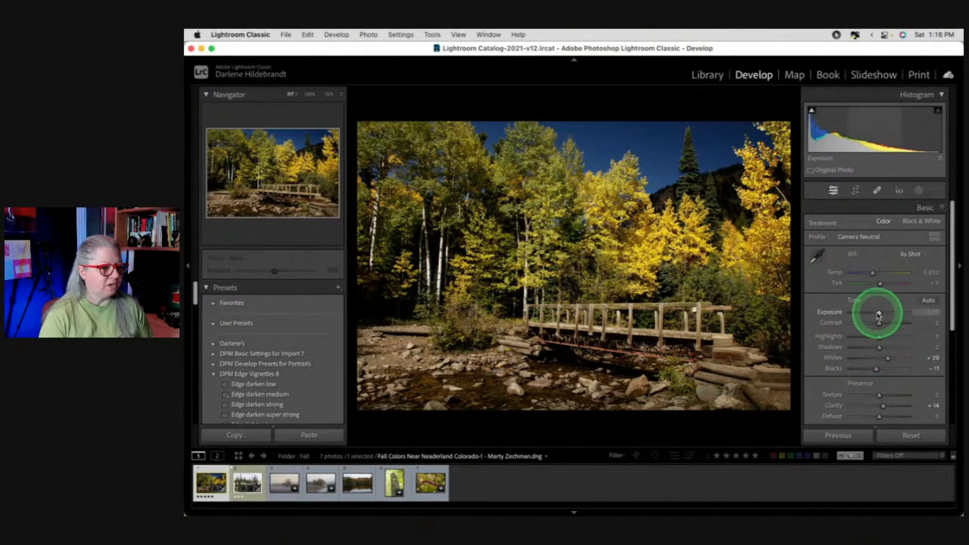
# Raise the bridge photo's exposure to +0.40, checking the shadow clipping overlay while adjusting.
pyautogui.moveTo(880, 313); pyautogui.dragTo(882, 314)
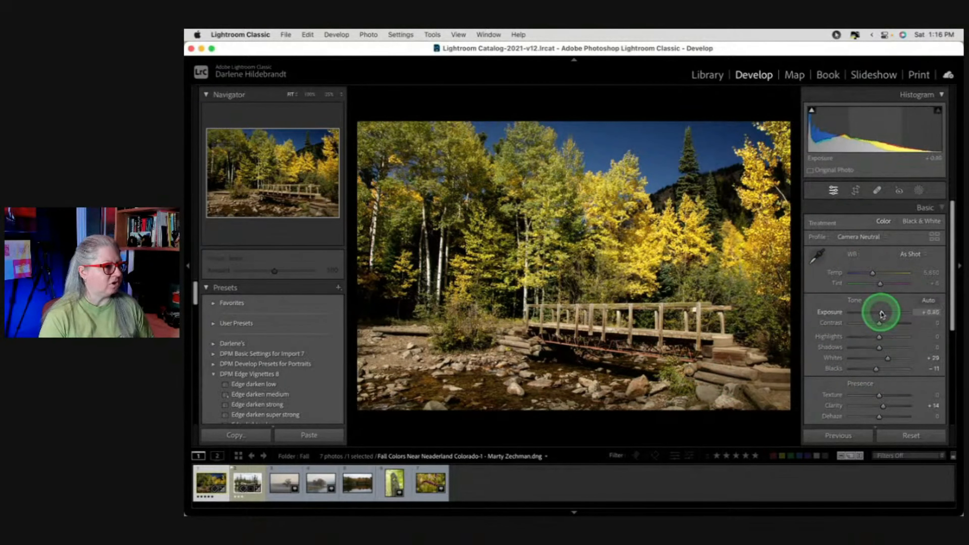
pyautogui.press('j')
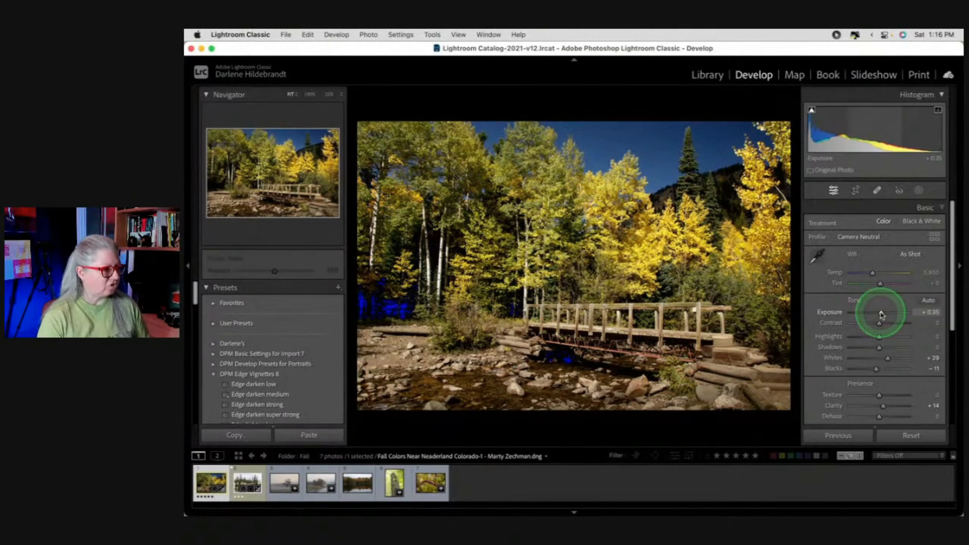
pyautogui.press('j')
pyautogui.press('j')
pyautogui.moveTo(882, 313); pyautogui.dragTo(883, 314)
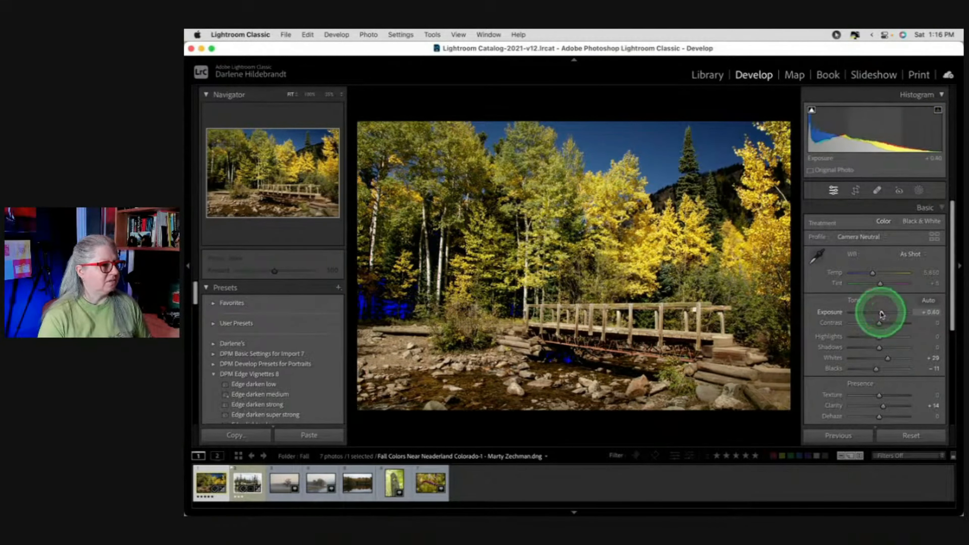
pyautogui.press('j')
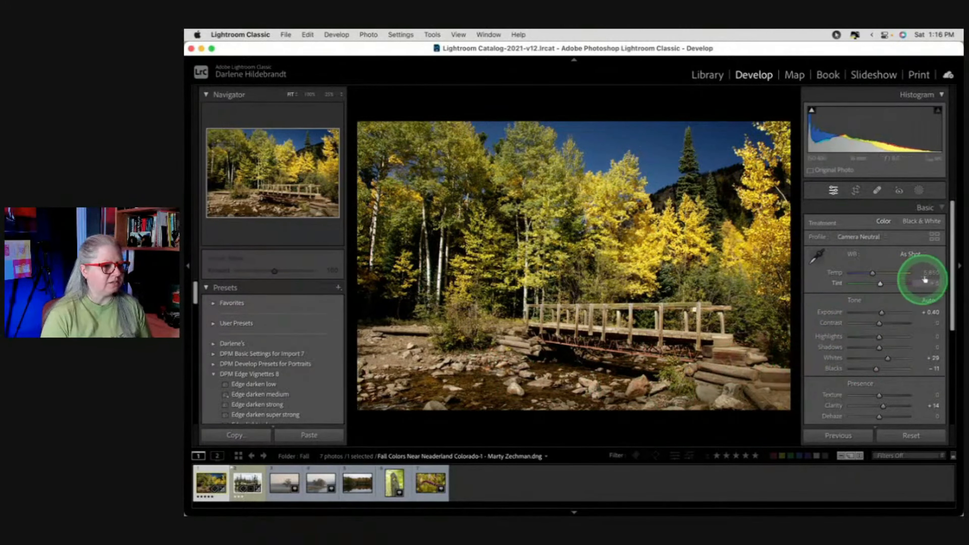
# Set the white balance to Daylight and reduce the tint from the preset's +10 value.
pyautogui.moveTo(929, 274)
pyautogui.mouseDown()
pyautogui.moveTo(918, 272)
pyautogui.moveTo(926, 275)
pyautogui.mouseUp()
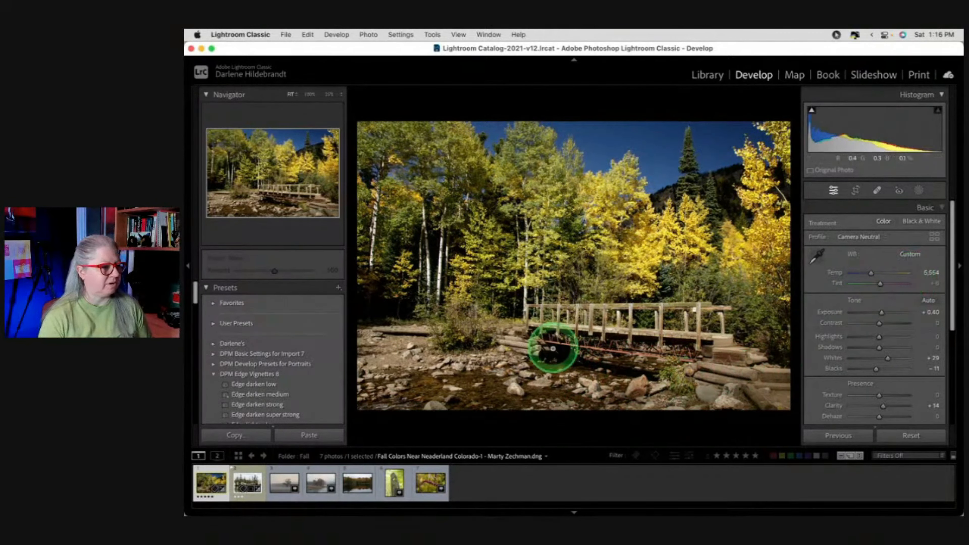
pyautogui.click(915, 254)
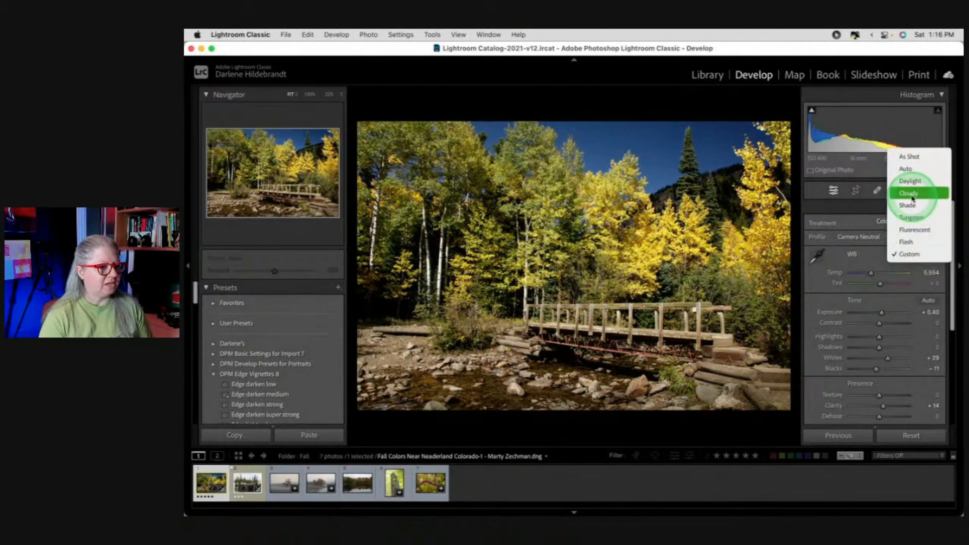
pyautogui.click(910, 181)
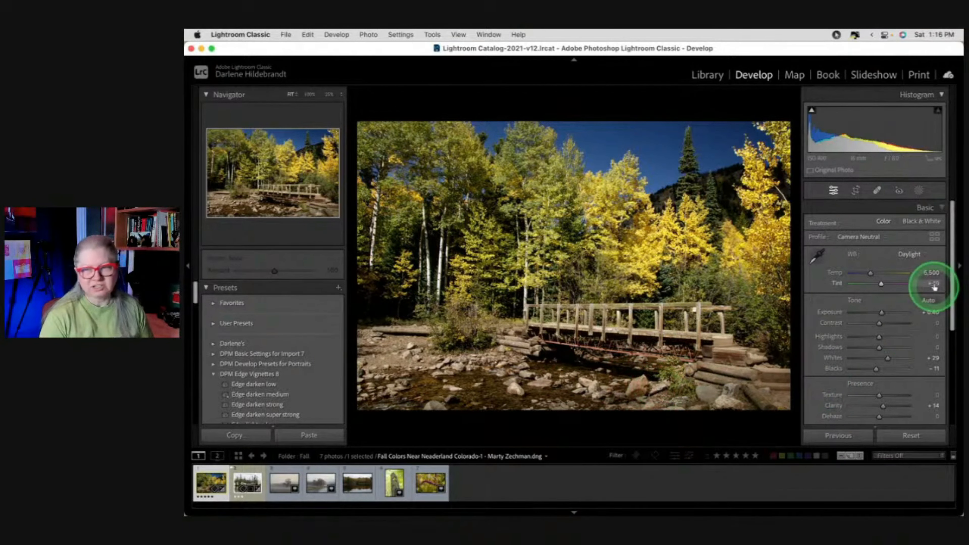
pyautogui.moveTo(937, 287); pyautogui.dragTo(931, 287)
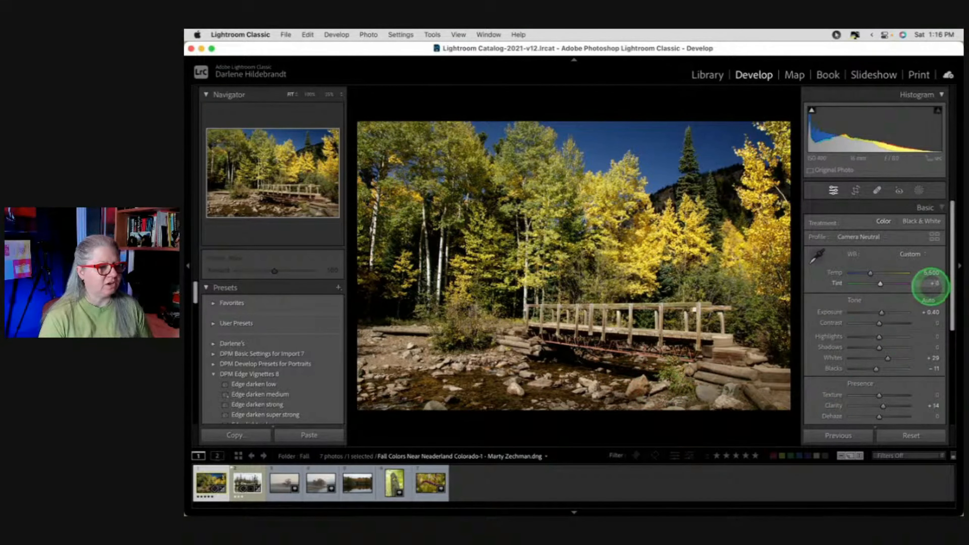
pyautogui.click(935, 286)
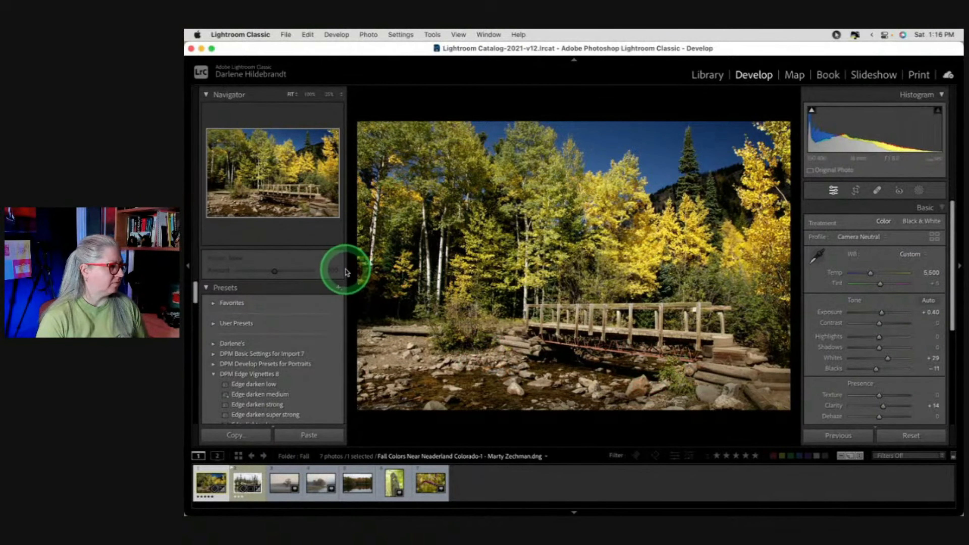
# Apply the "Edge darken low" preset from DPM Edge Vignettes 8 and open the Effects settings.
pyautogui.click(189, 267)
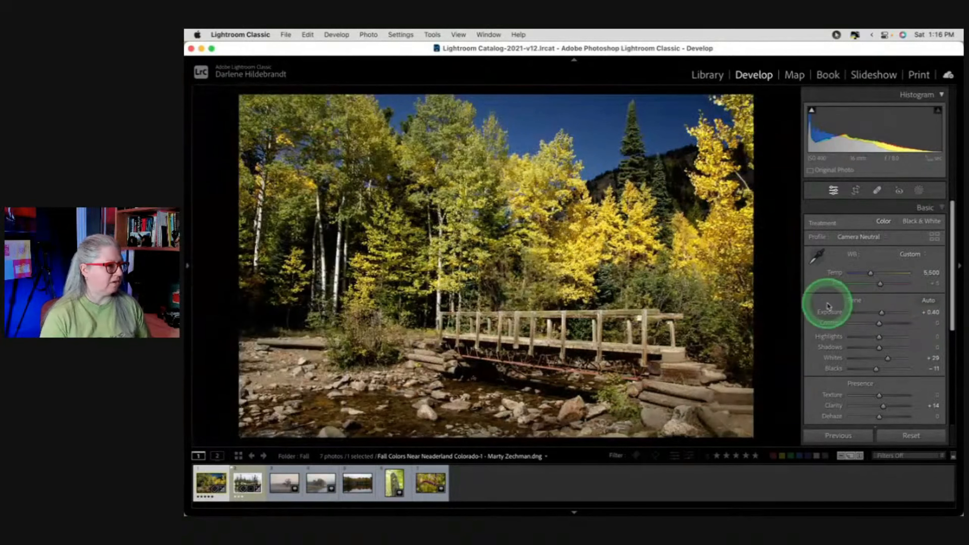
pyautogui.click(190, 267)
pyautogui.scroll(-1, 280, 320)
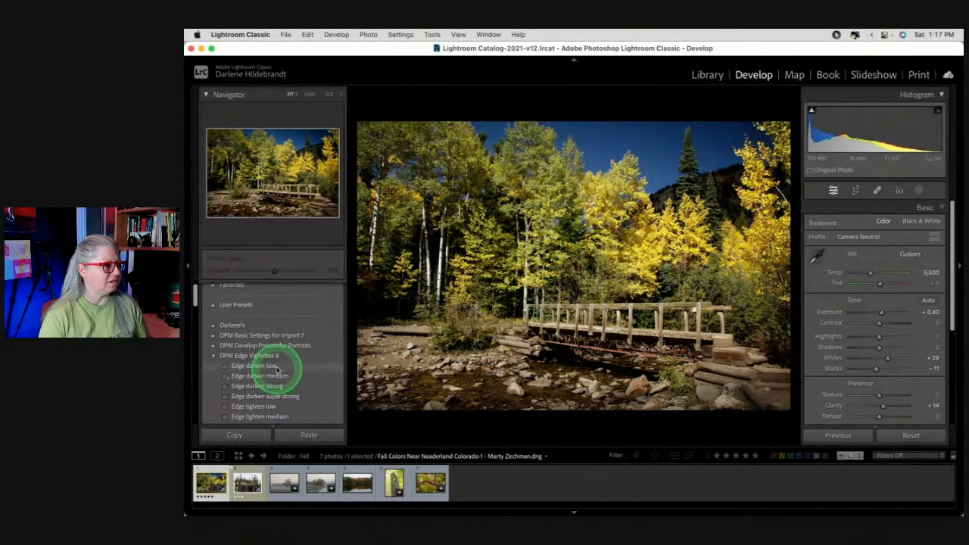
pyautogui.click(260, 366)
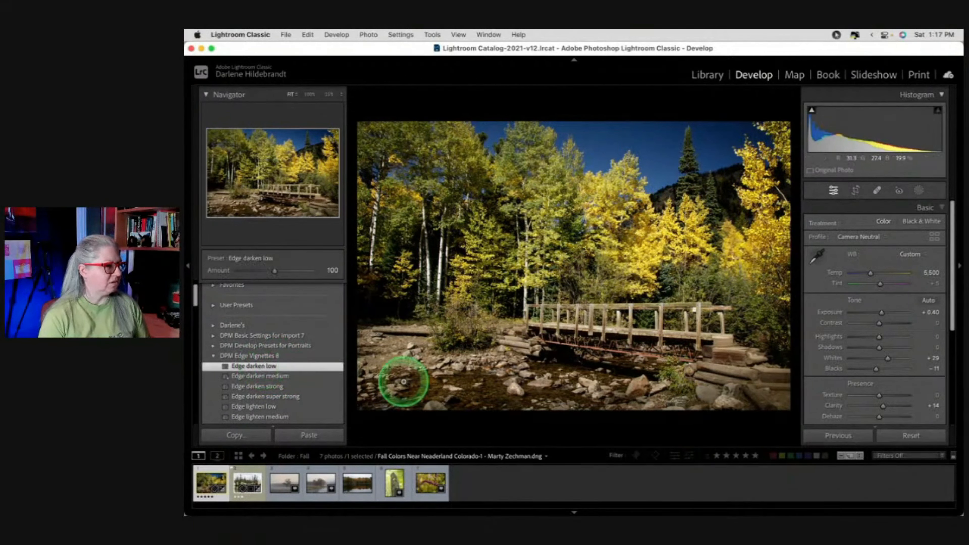
pyautogui.scroll(-6, 872, 320)
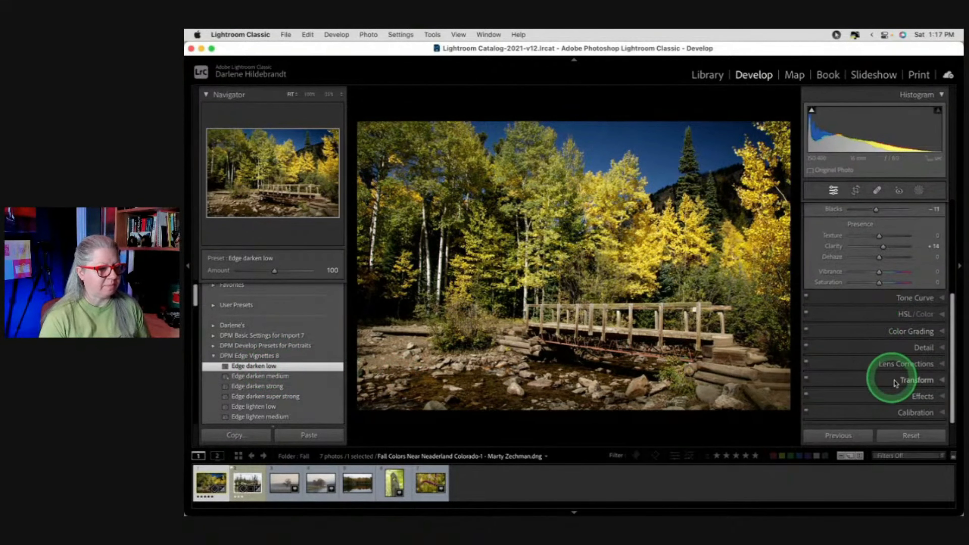
pyautogui.click(910, 396)
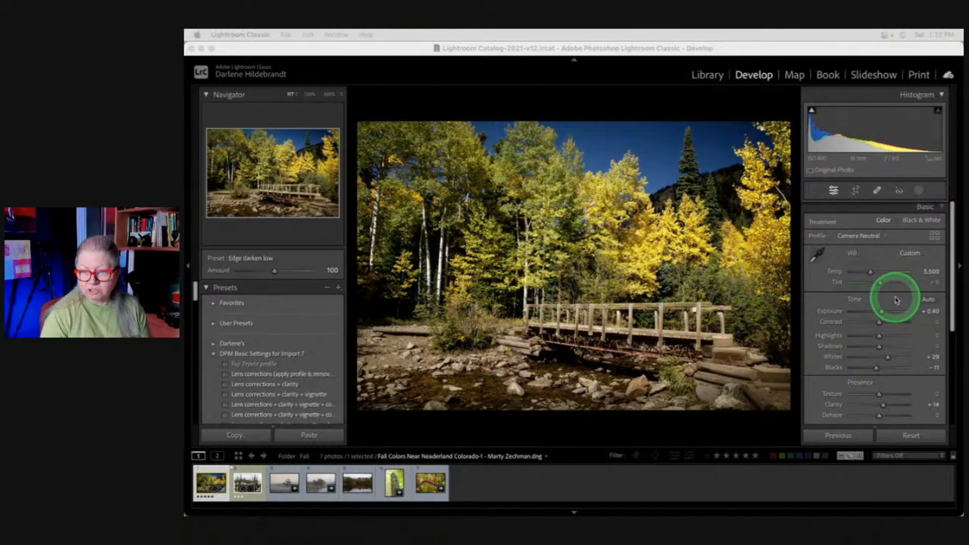
# Brighten the sky with the HSL luminance targeted adjustment, setting Blue to +13 and Purple to +3.
pyautogui.scroll(-10, 896, 301)
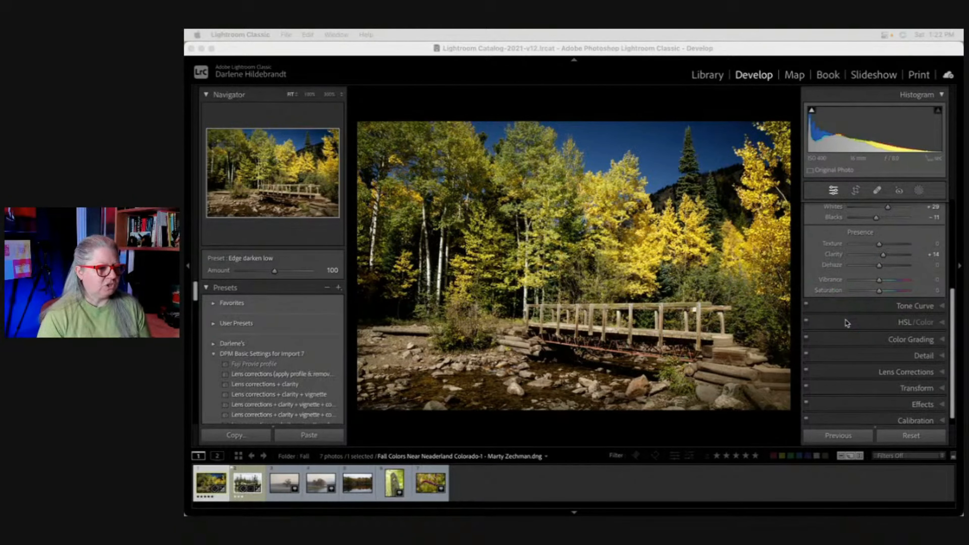
pyautogui.click(875, 322)
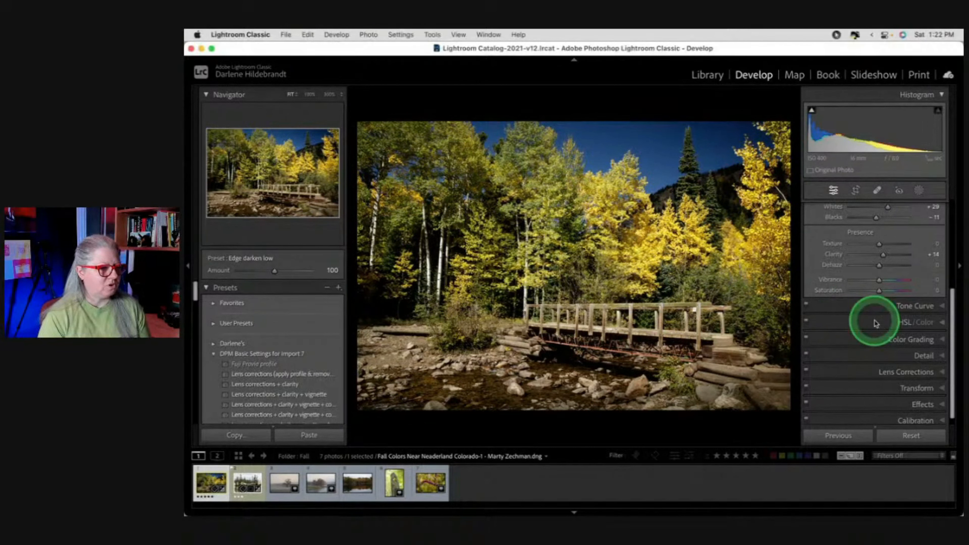
pyautogui.click(875, 323)
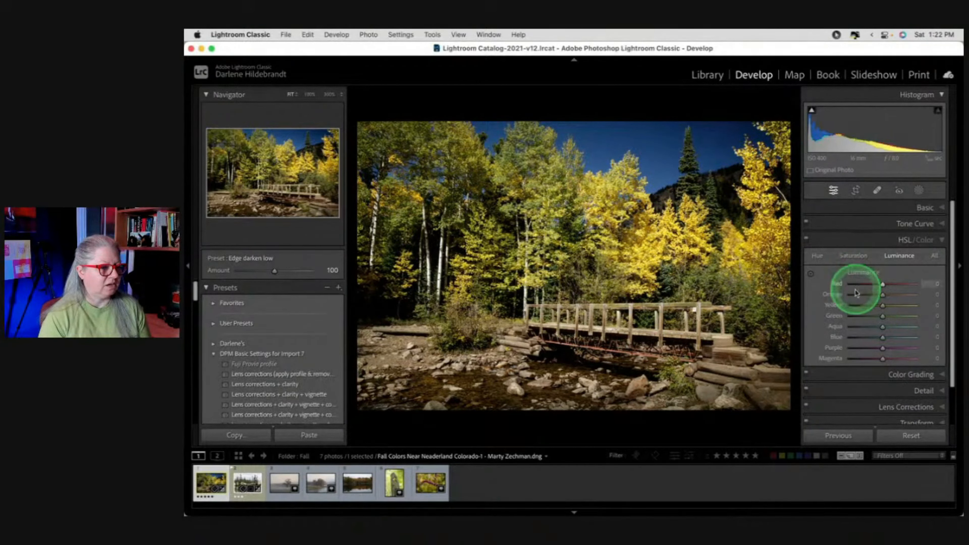
pyautogui.click(811, 275)
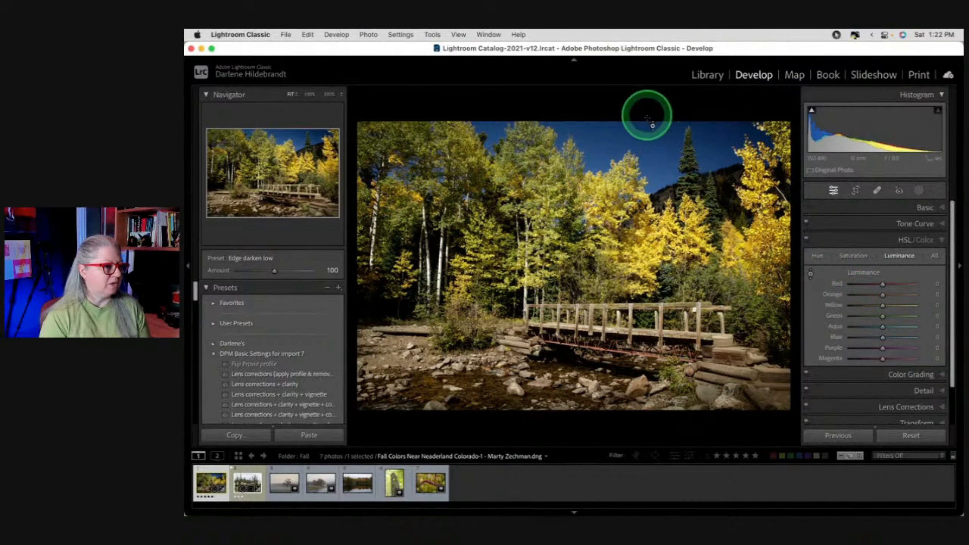
pyautogui.moveTo(653, 164); pyautogui.dragTo(662, 129)
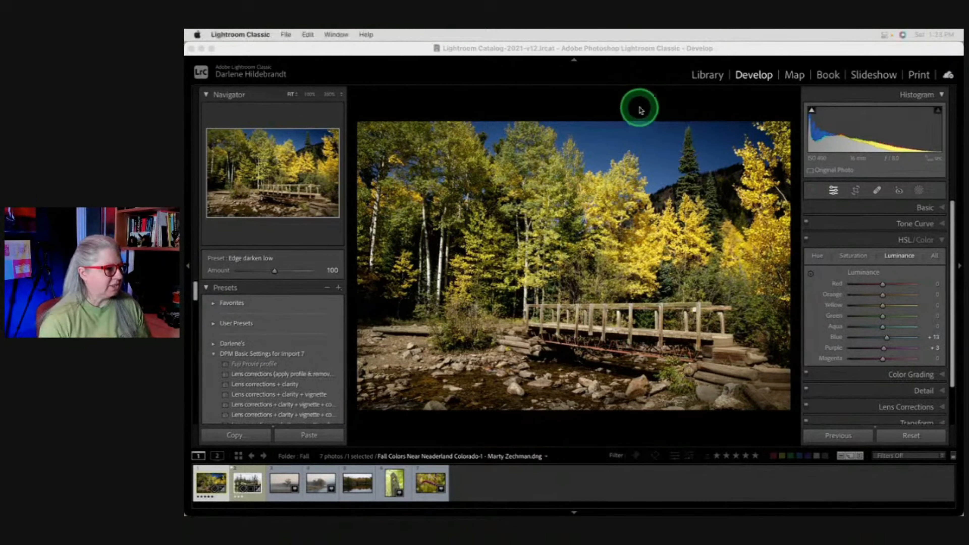
pyautogui.click(641, 111)
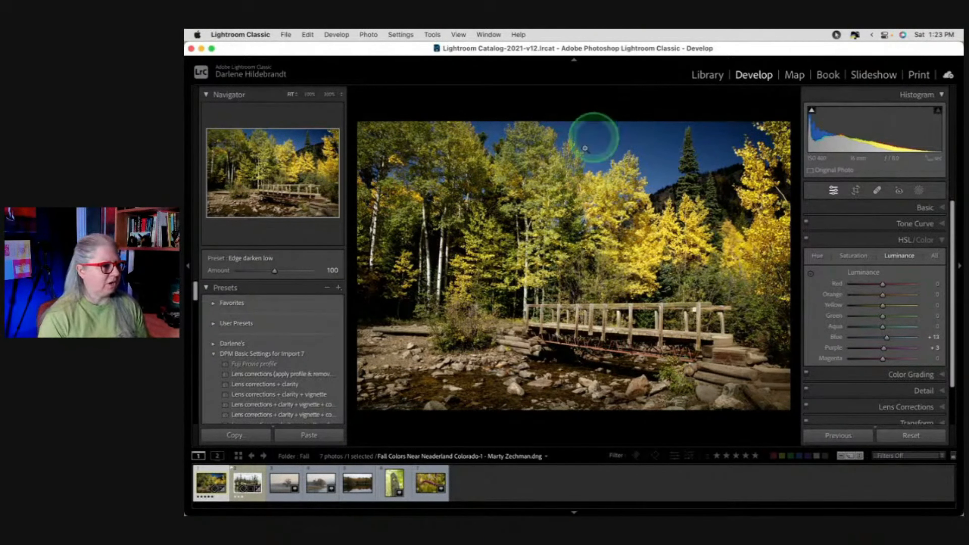
# Send a copy with Lightroom adjustments to Luminar Neo as a 16-bit TIFF in Adobe RGB (1998), resolution 240, no compression.
pyautogui.rightClick(582, 157)
pyautogui.click(597, 254)
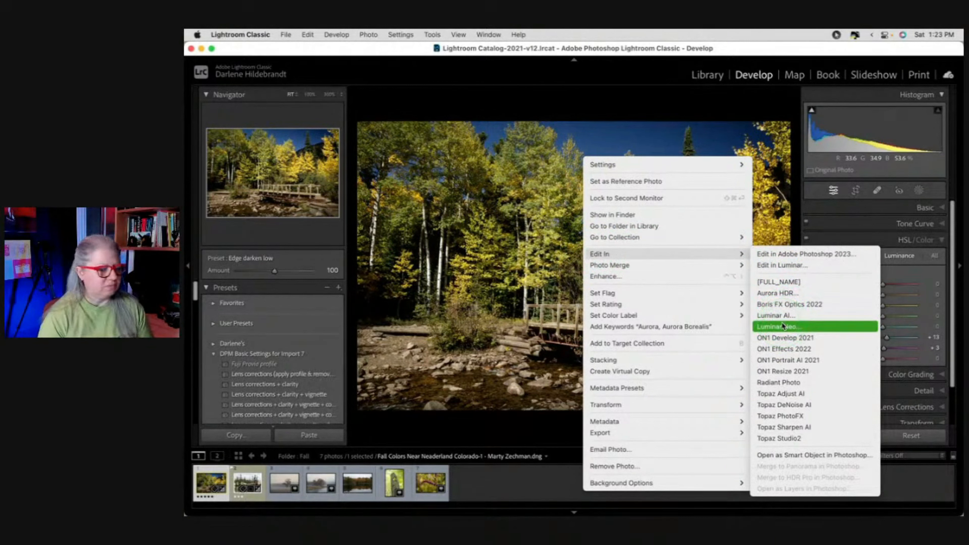
pyautogui.click(782, 454)
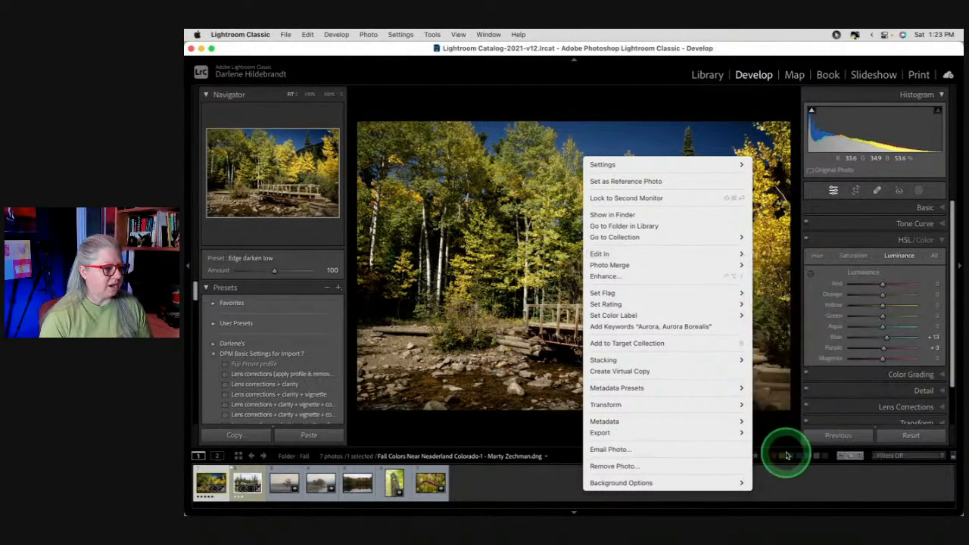
pyautogui.moveTo(650, 256)
pyautogui.click(800, 455)
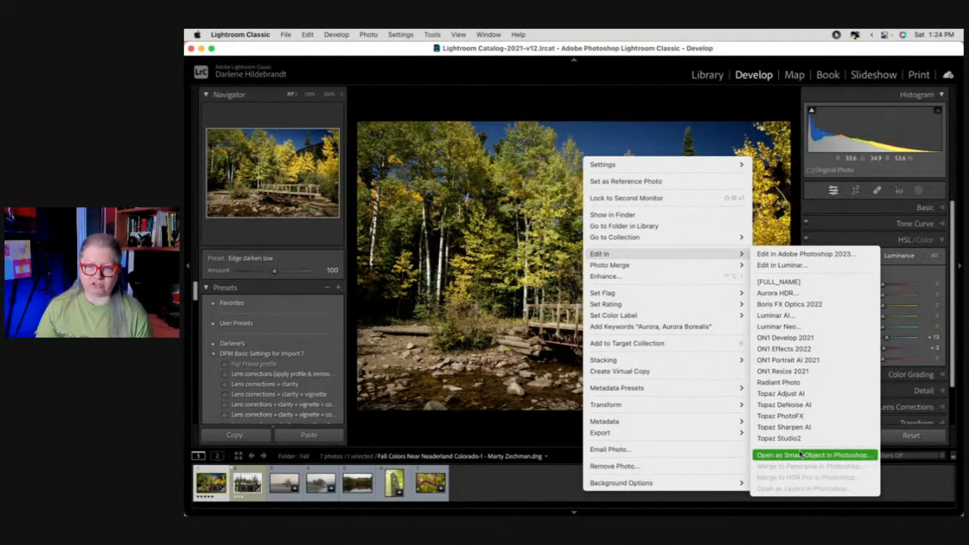
pyautogui.click(774, 328)
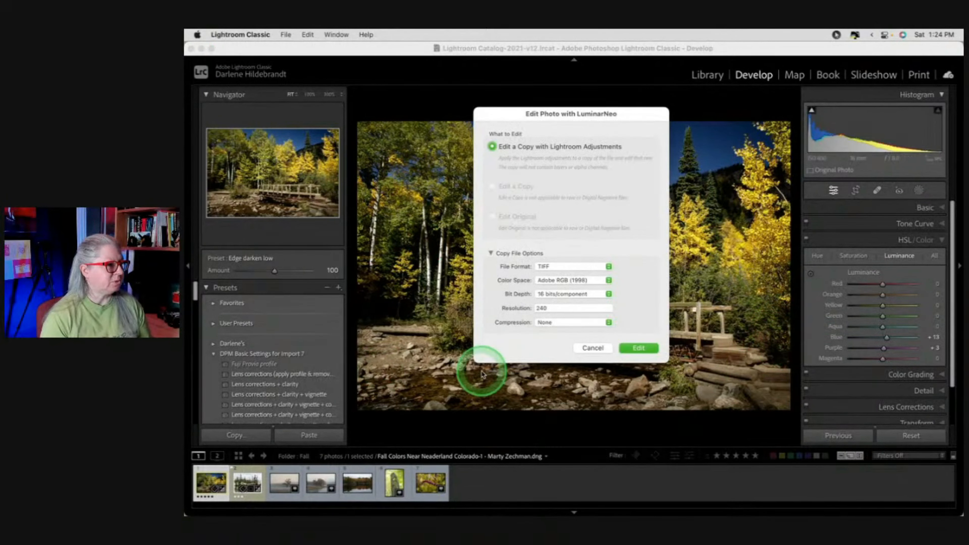
pyautogui.click(639, 349)
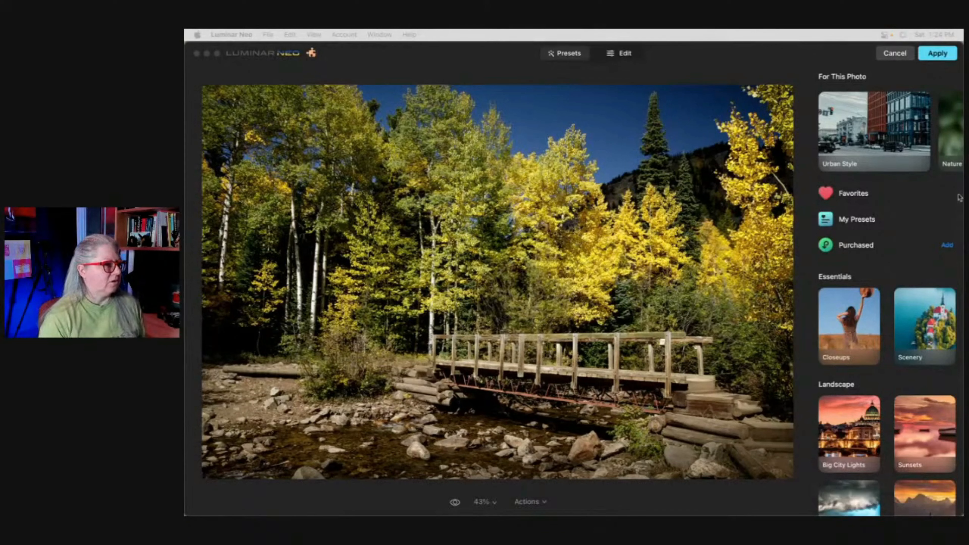
# Switch Luminar Neo to editing mode, collapse the Extensions tools and open the Sky tool.
pyautogui.click(618, 53)
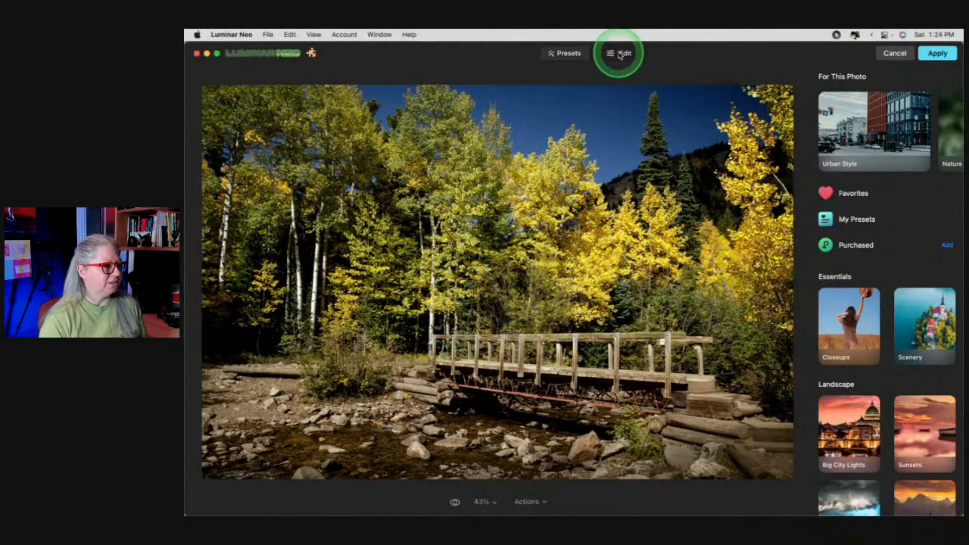
pyautogui.click(616, 56)
pyautogui.scroll(-2, 883, 284)
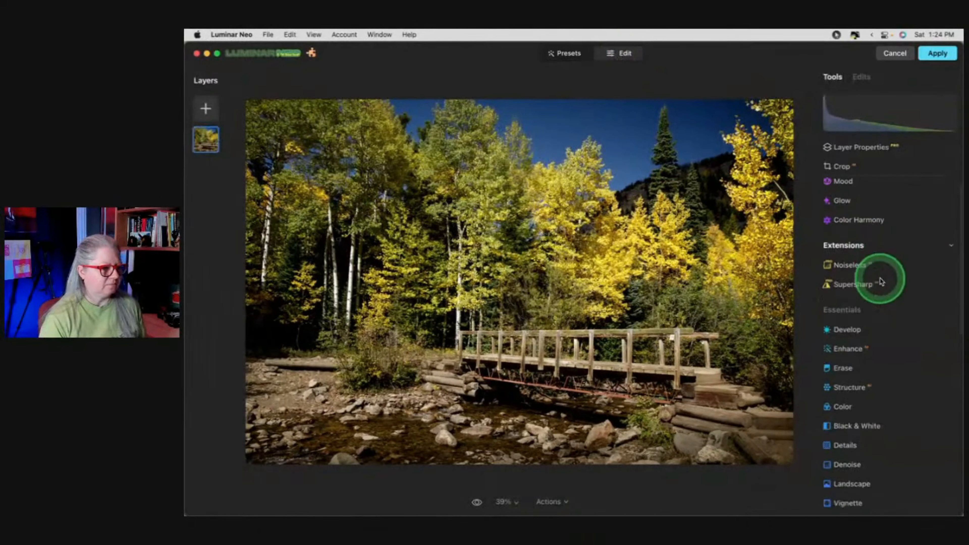
pyautogui.click(855, 246)
pyautogui.click(908, 312)
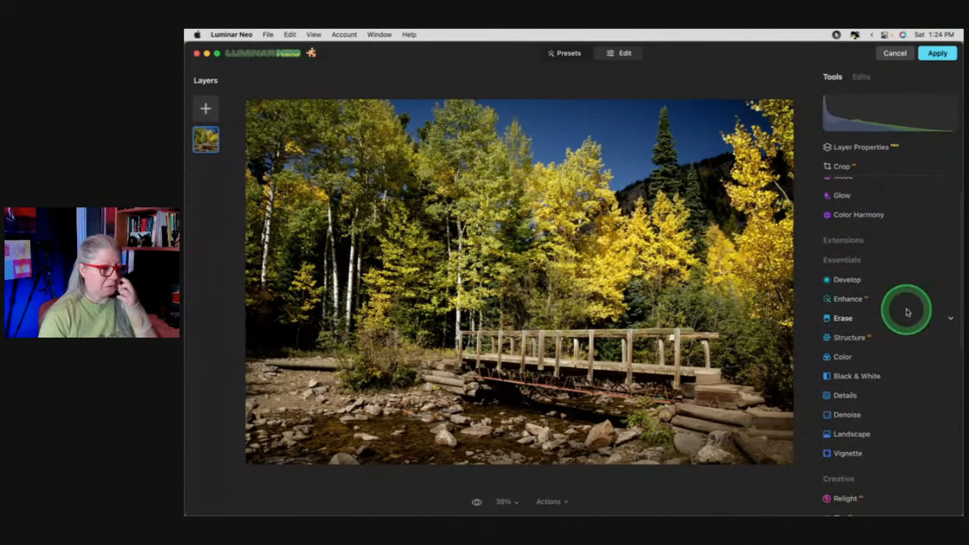
pyautogui.scroll(-10, 908, 312)
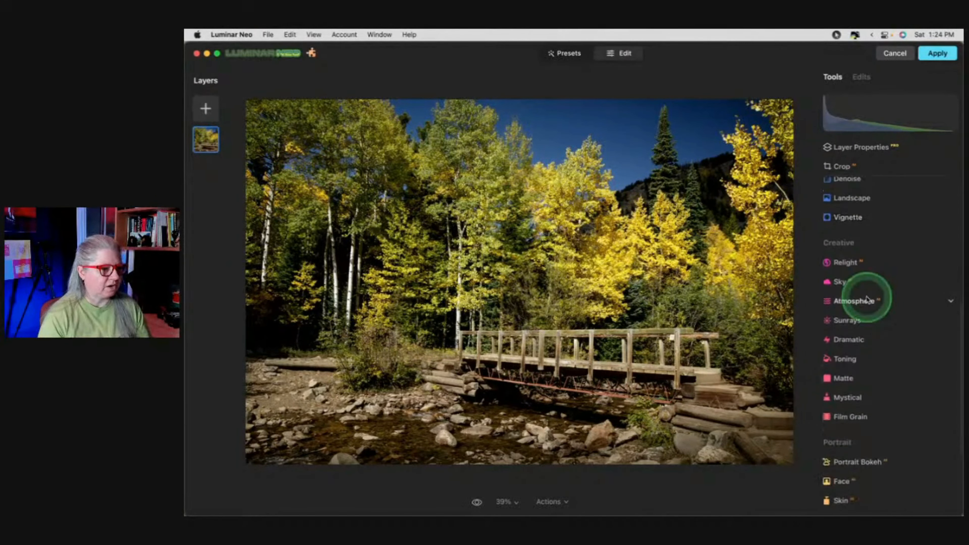
pyautogui.click(869, 284)
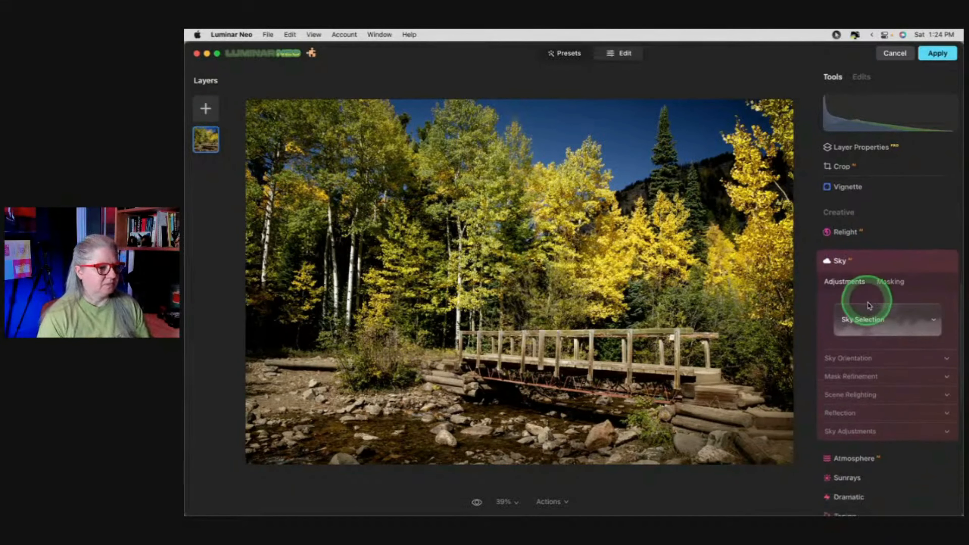
# Open the sky selection, review the available sky categories and stay with the Blue Sky category.
pyautogui.click(869, 320)
pyautogui.click(863, 136)
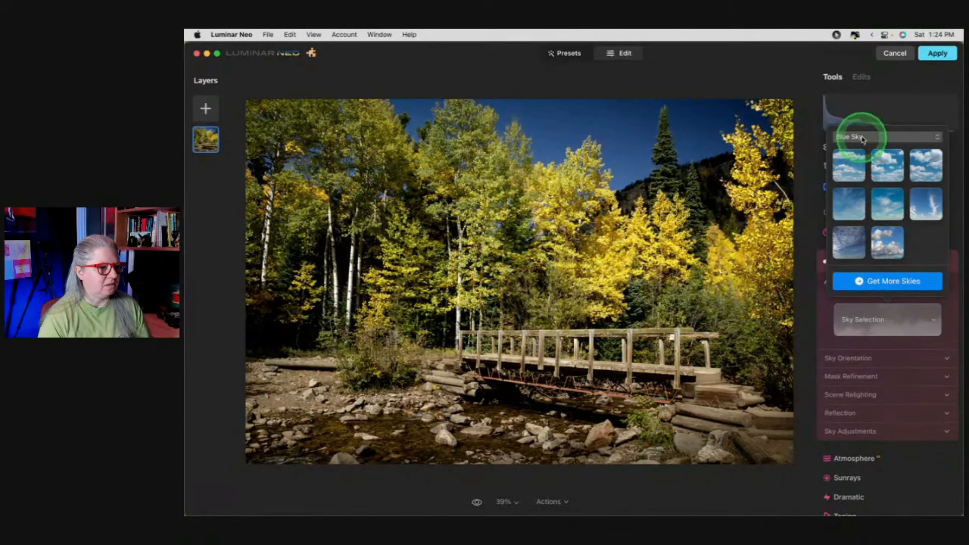
pyautogui.click(856, 208)
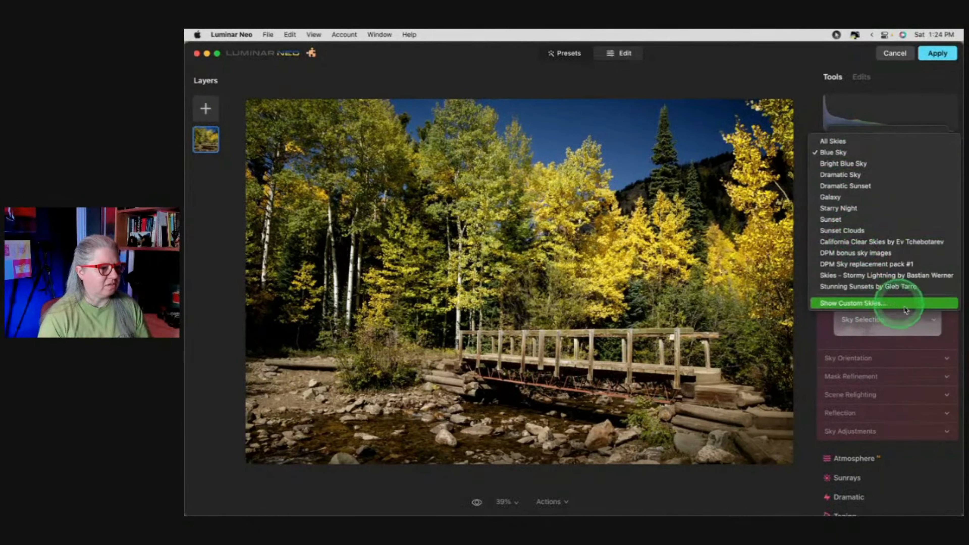
pyautogui.click(833, 153)
pyautogui.click(931, 251)
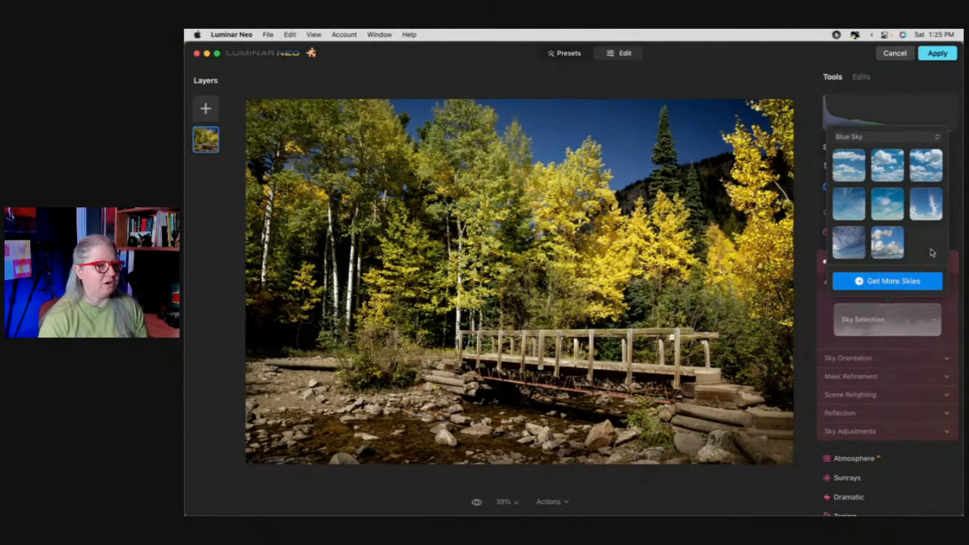
# Try six different Blue Sky replacements on the photo, including Blue Sky 4, Blue Sky 5 and Blue Sky 6.
pyautogui.click(845, 205)
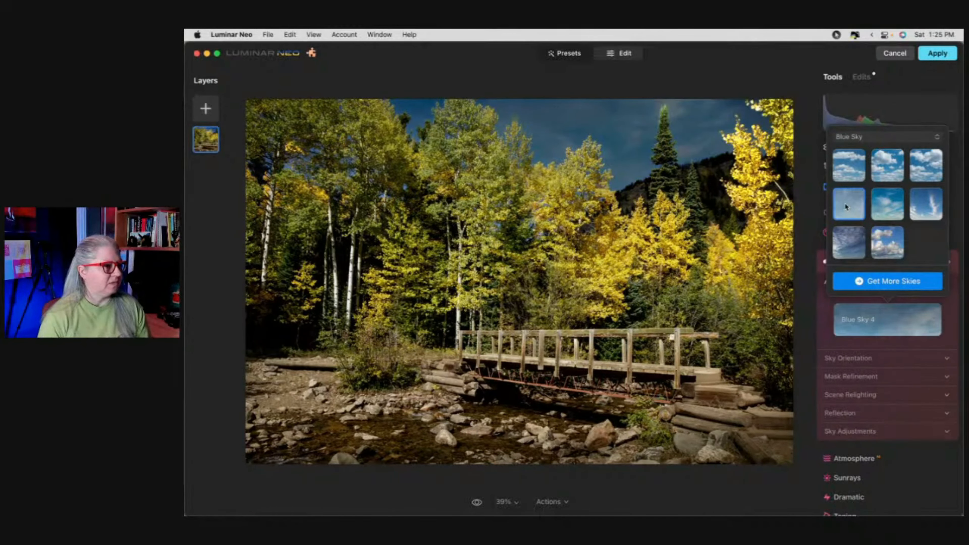
pyautogui.click(892, 206)
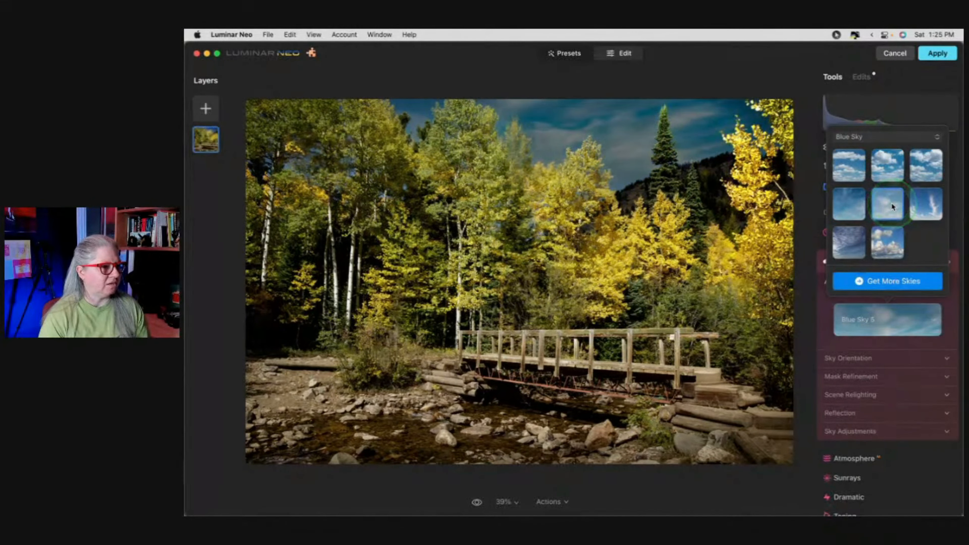
pyautogui.click(924, 202)
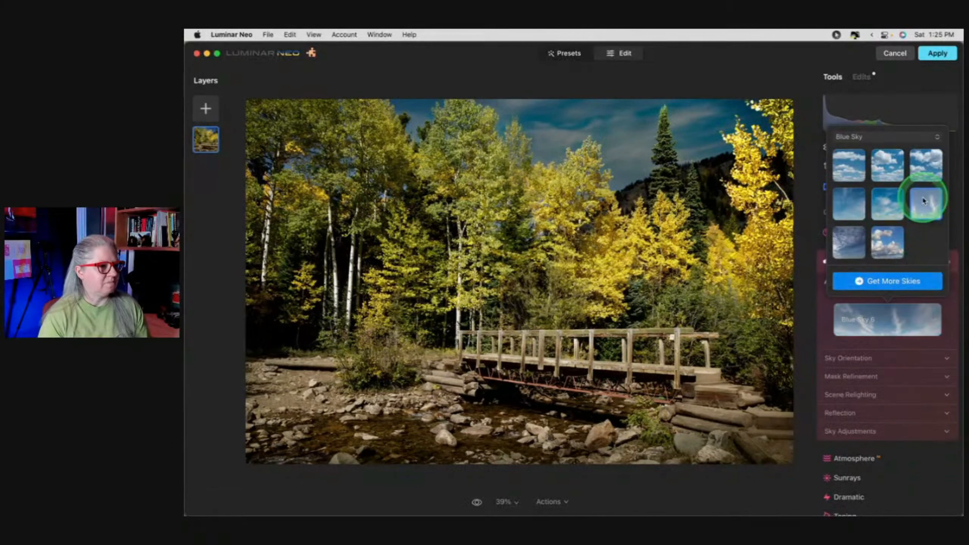
pyautogui.click(853, 164)
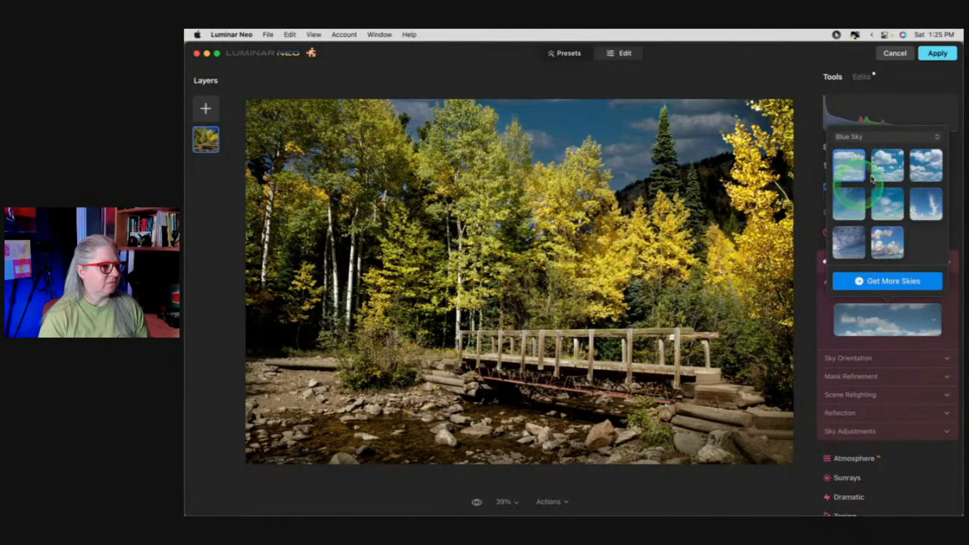
pyautogui.click(892, 173)
pyautogui.click(918, 170)
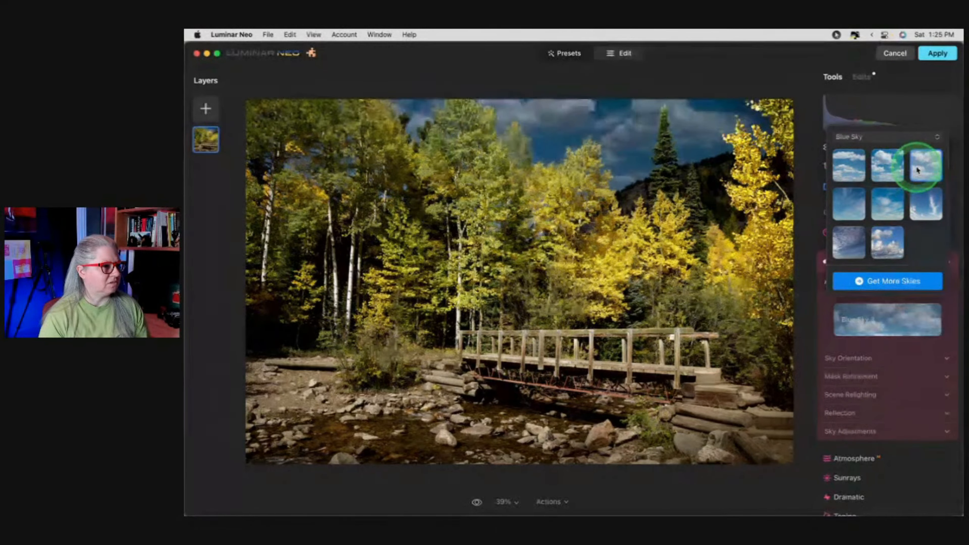
# Replace the sky with Bright Blue Sky 2 from the Bright Blue Sky category.
pyautogui.click(850, 137)
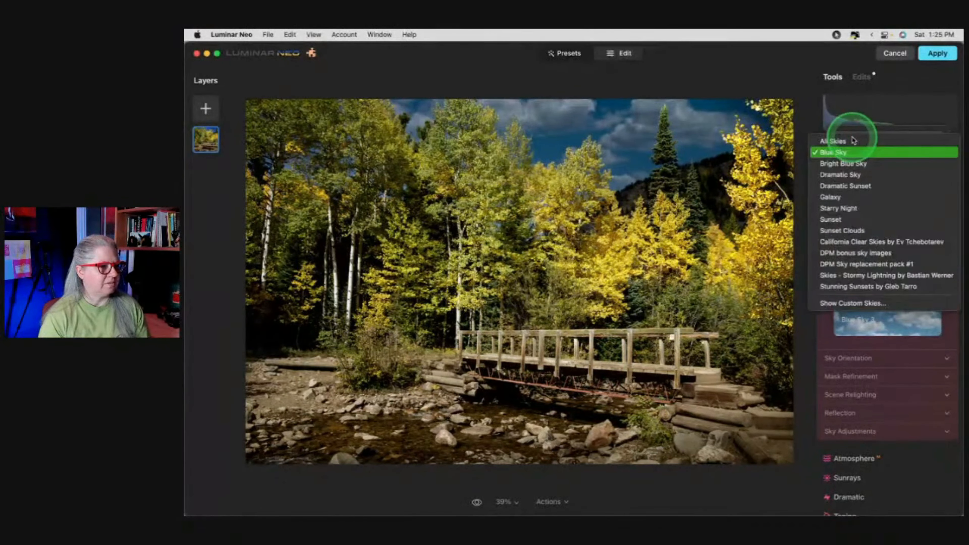
pyautogui.click(850, 165)
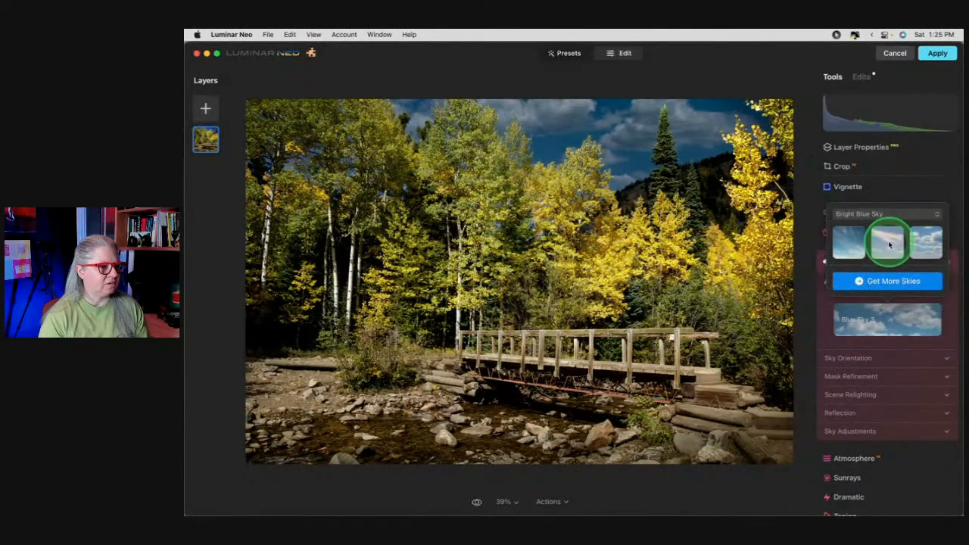
pyautogui.click(891, 243)
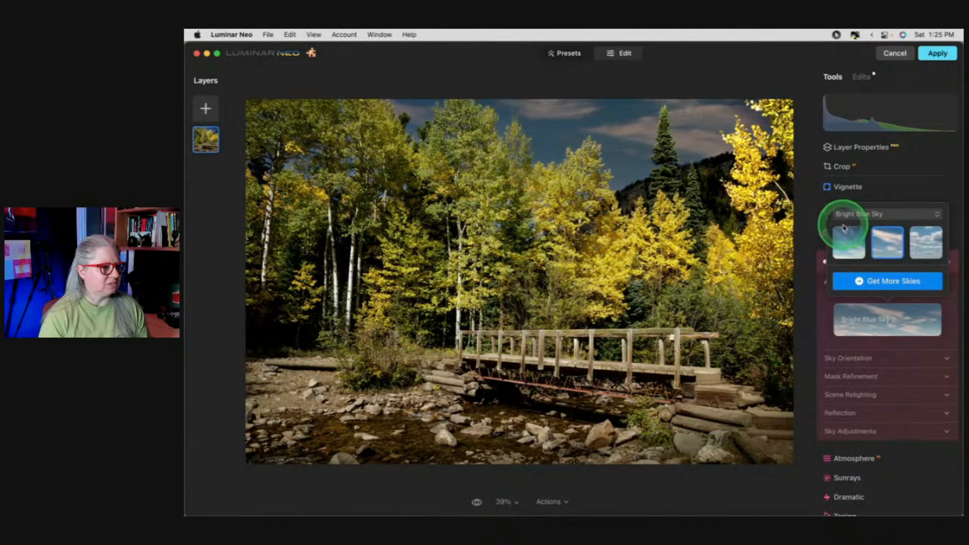
pyautogui.click(827, 320)
# Adjust the replacement sky, setting its Brightness to 77 and its Warmth to -45.
pyautogui.scroll(-3, 827, 320)
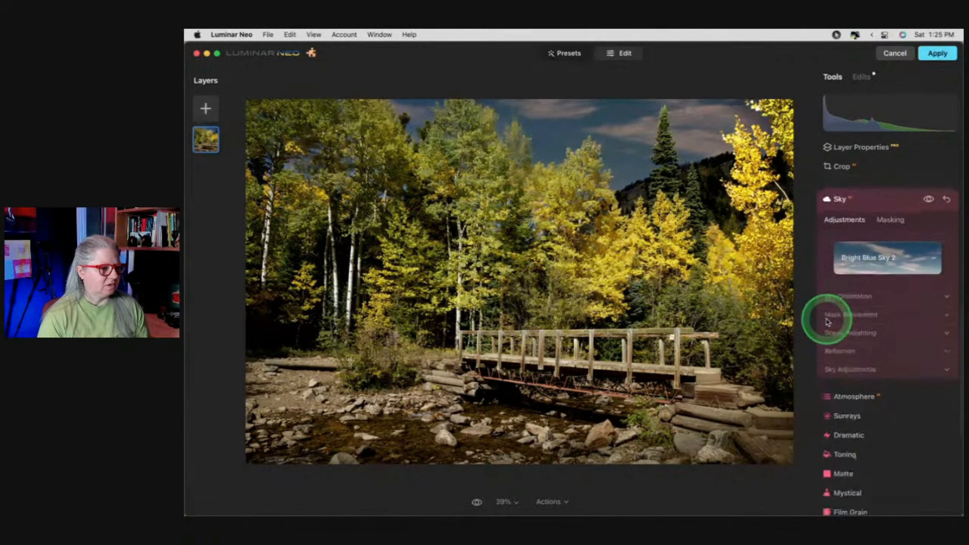
pyautogui.click(841, 351)
pyautogui.click(887, 479)
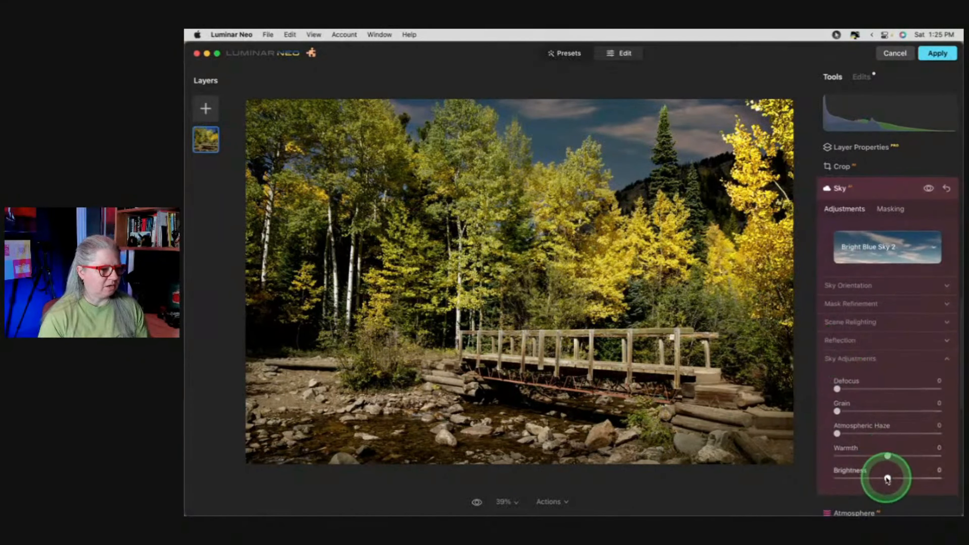
pyautogui.moveTo(896, 479); pyautogui.dragTo(941, 479)
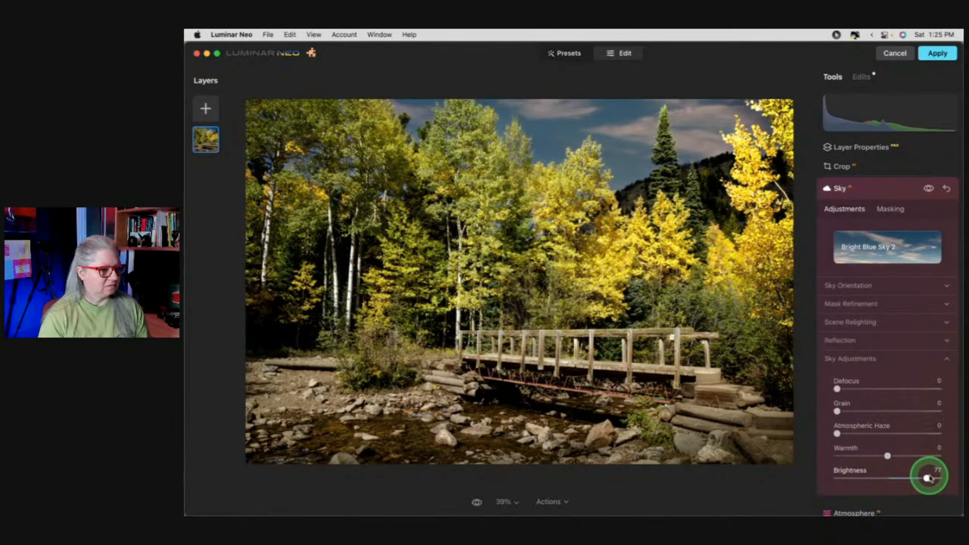
pyautogui.moveTo(887, 456); pyautogui.dragTo(874, 455)
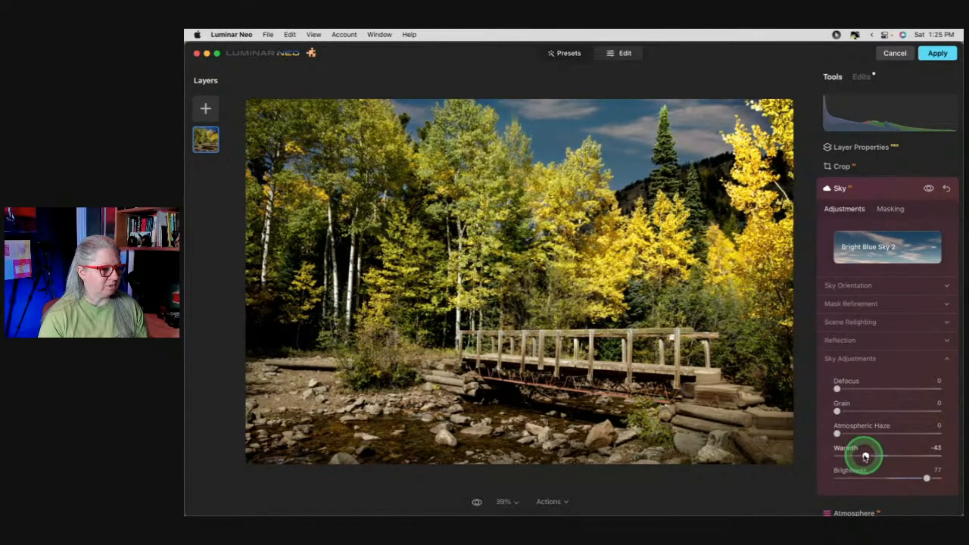
pyautogui.moveTo(866, 457); pyautogui.dragTo(864, 457)
# Set the scene's Relight Strength to 0 and lower the sky's Reflection Amount to its minimum.
pyautogui.click(859, 327)
pyautogui.moveTo(838, 352); pyautogui.dragTo(798, 355)
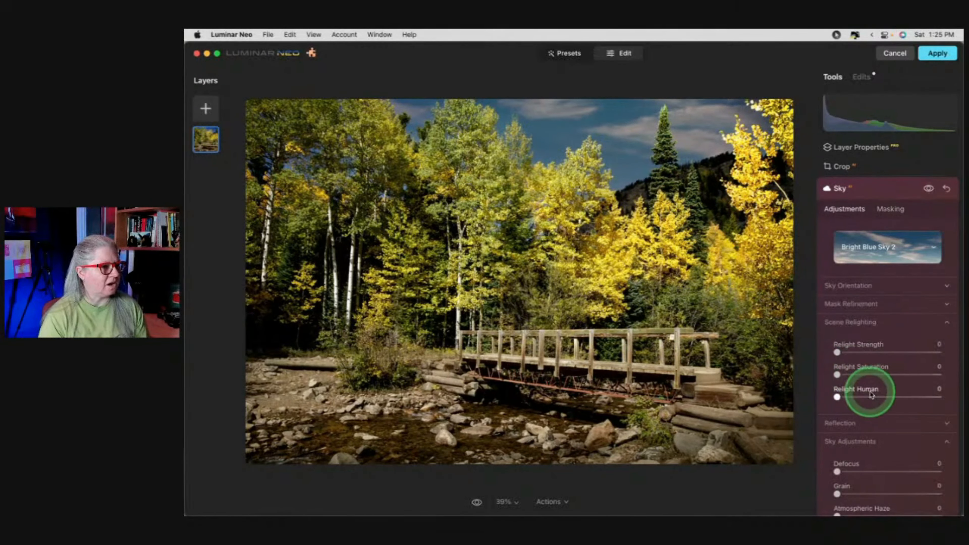
pyautogui.click(848, 317)
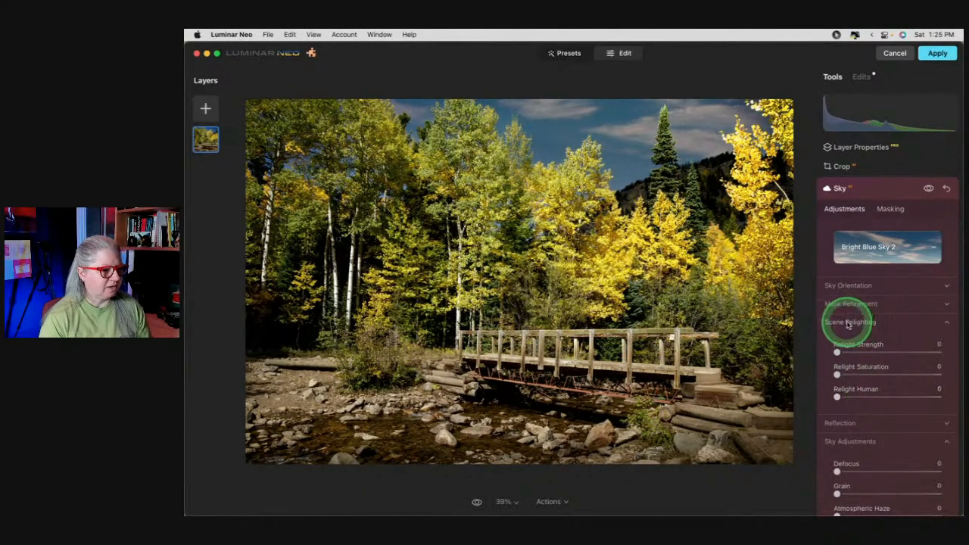
pyautogui.click(842, 340)
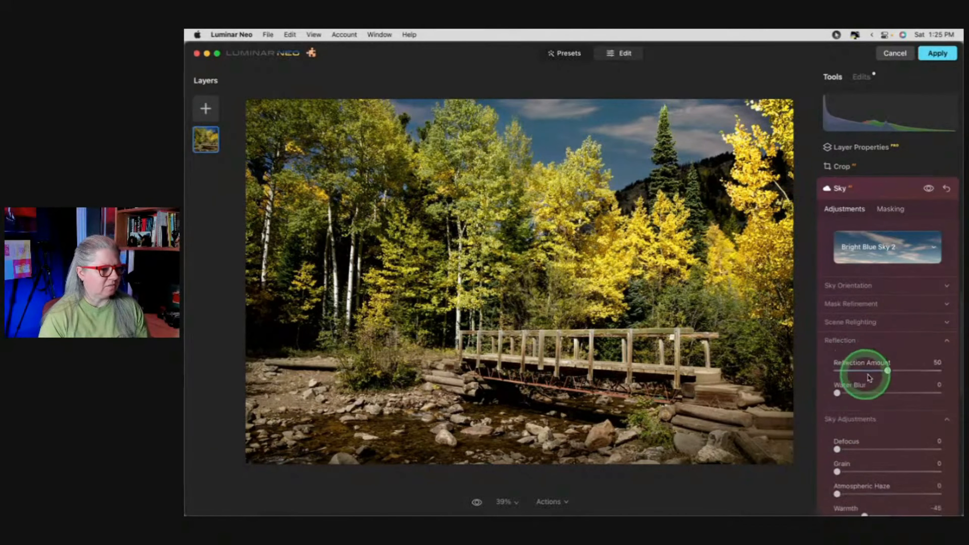
pyautogui.click(888, 370)
pyautogui.moveTo(890, 370); pyautogui.dragTo(798, 370)
pyautogui.click(846, 340)
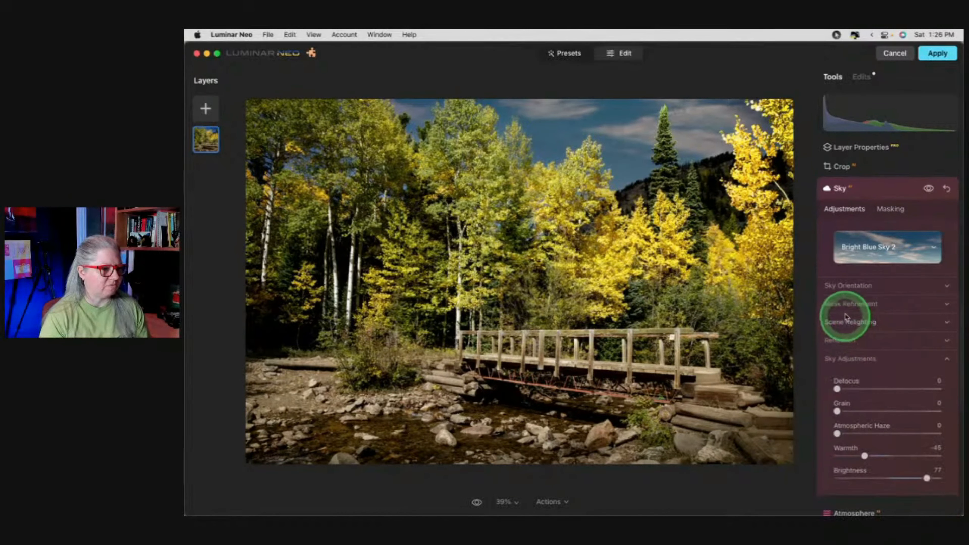
# Zoom in on the treetops and set the sky mask's Fix Details refinement to 84.
pyautogui.click(849, 305)
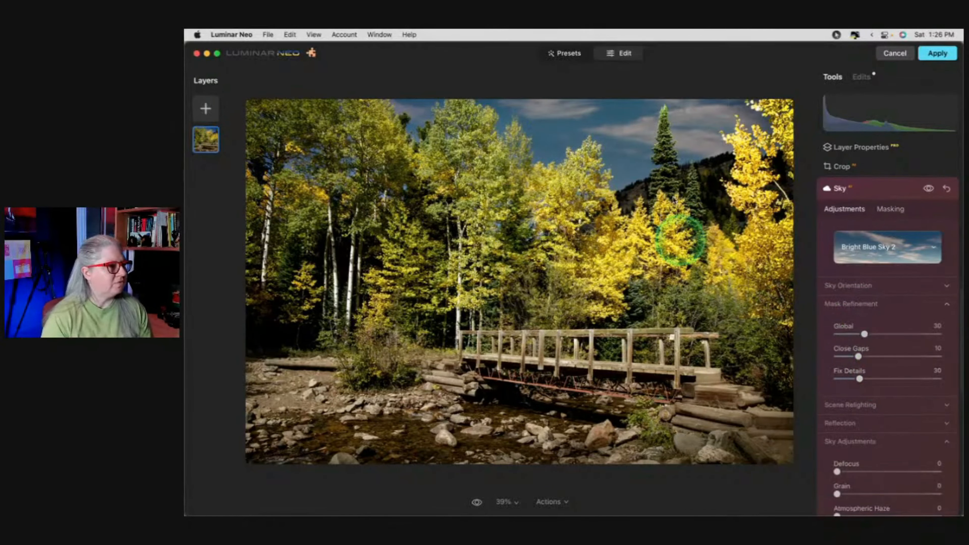
pyautogui.click(661, 122)
pyautogui.moveTo(702, 168); pyautogui.dragTo(665, 178)
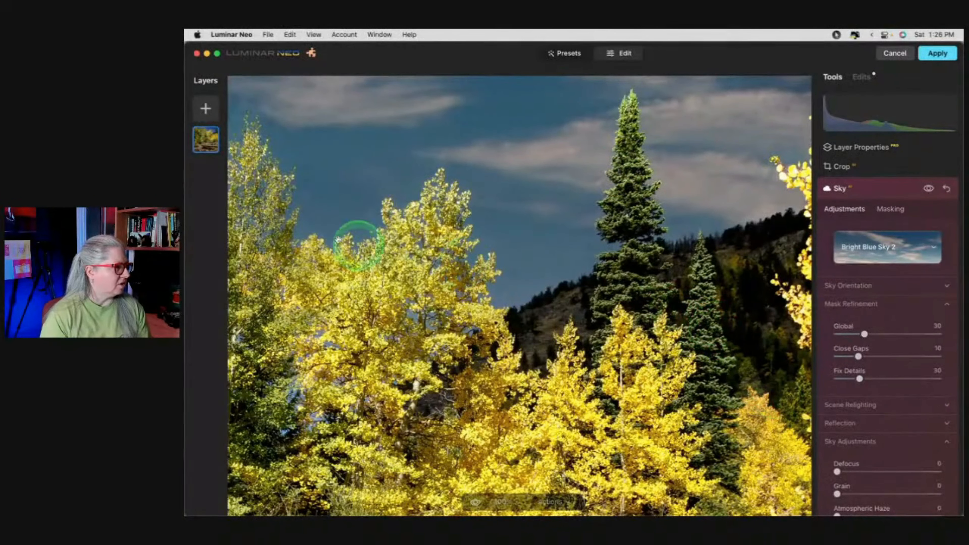
pyautogui.moveTo(313, 264); pyautogui.dragTo(404, 270)
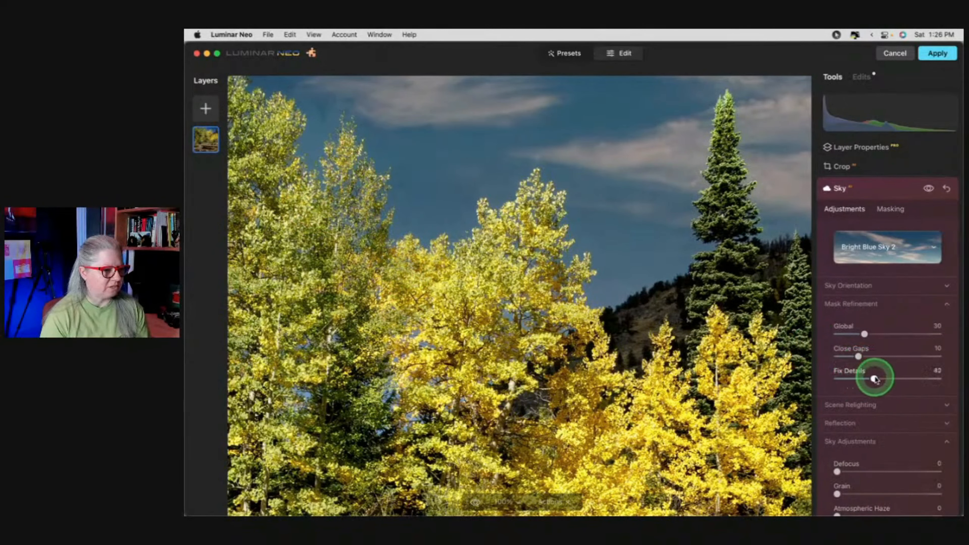
pyautogui.moveTo(874, 379); pyautogui.dragTo(926, 380)
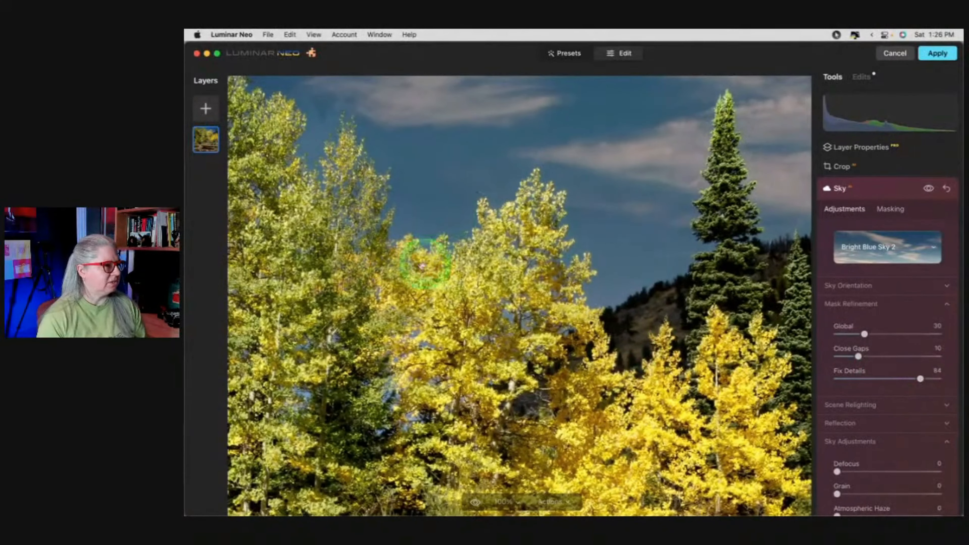
pyautogui.moveTo(343, 259); pyautogui.dragTo(419, 271)
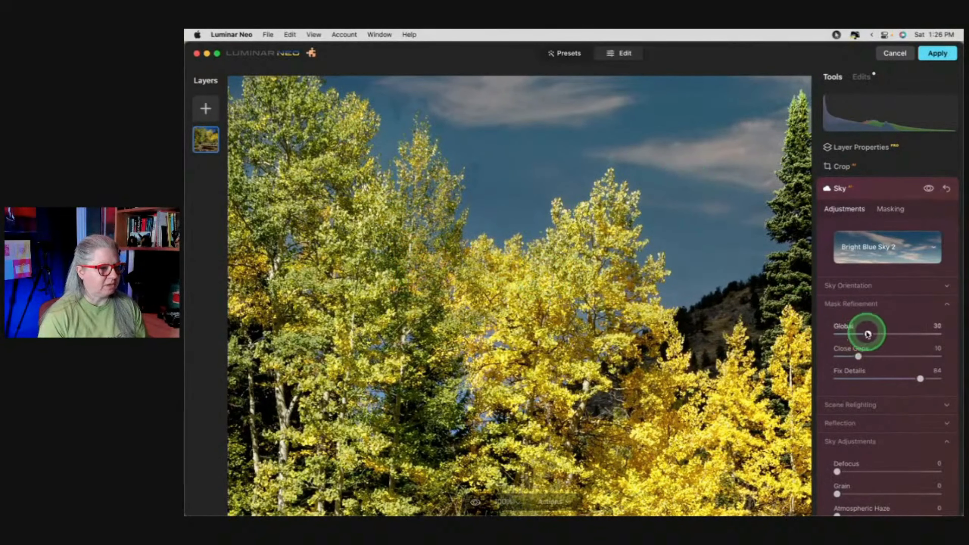
# Try a Global mask refinement of 80 and bring it back down to 28.
pyautogui.moveTo(868, 335); pyautogui.dragTo(878, 335)
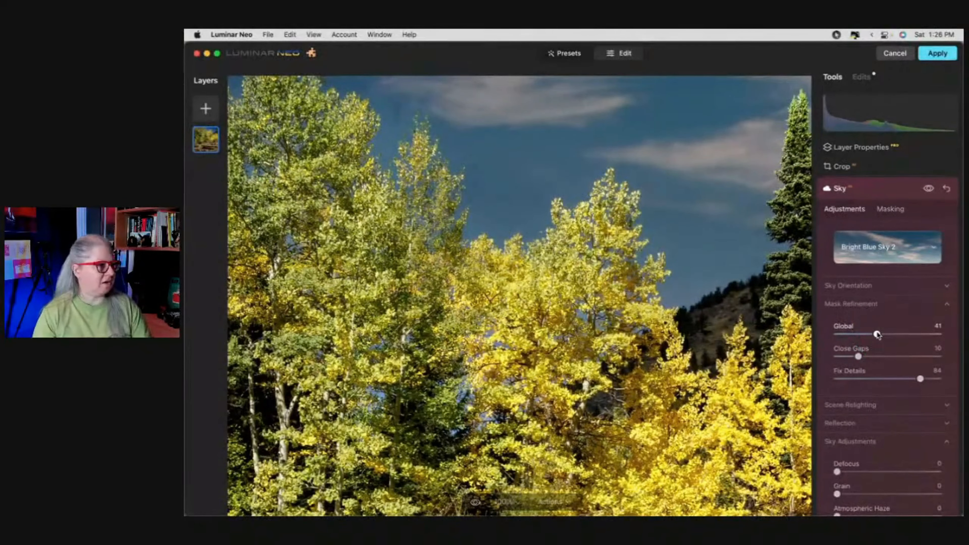
pyautogui.moveTo(878, 335); pyautogui.dragTo(919, 335)
pyautogui.click(869, 355)
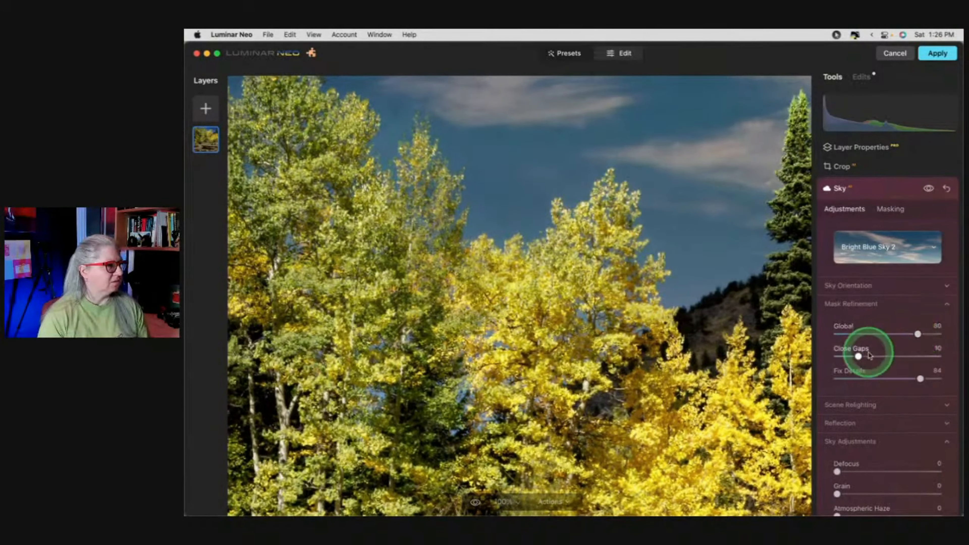
pyautogui.click(863, 334)
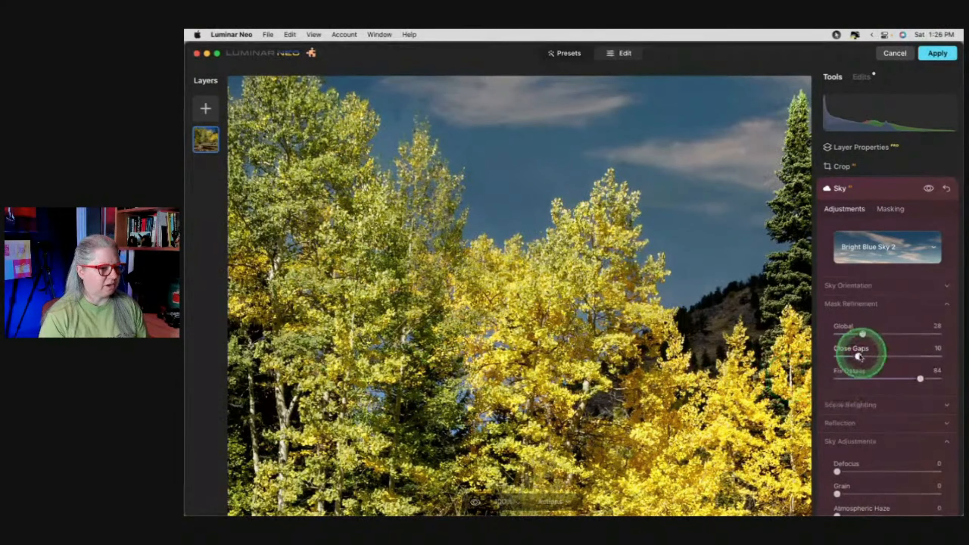
# Refine the sky mask around the evergreen and hillside, setting Close Gaps to 16 and Fix Details to 52.
pyautogui.moveTo(858, 358); pyautogui.dragTo(877, 359)
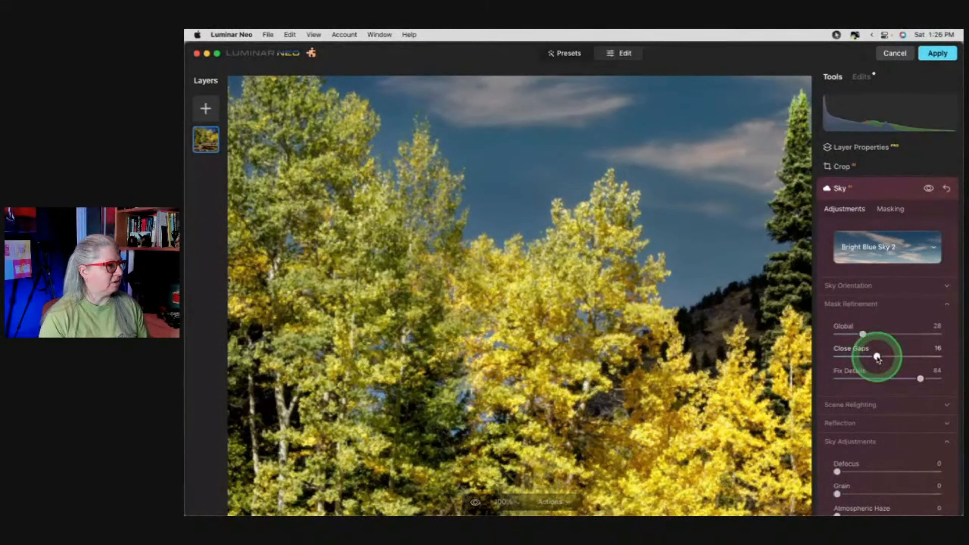
pyautogui.moveTo(667, 253); pyautogui.dragTo(498, 269)
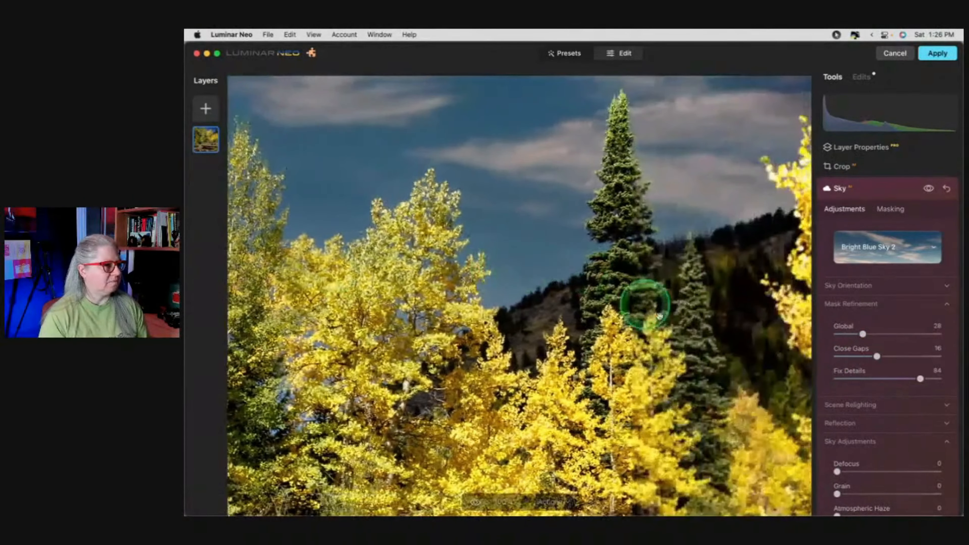
pyautogui.moveTo(727, 317); pyautogui.dragTo(681, 317)
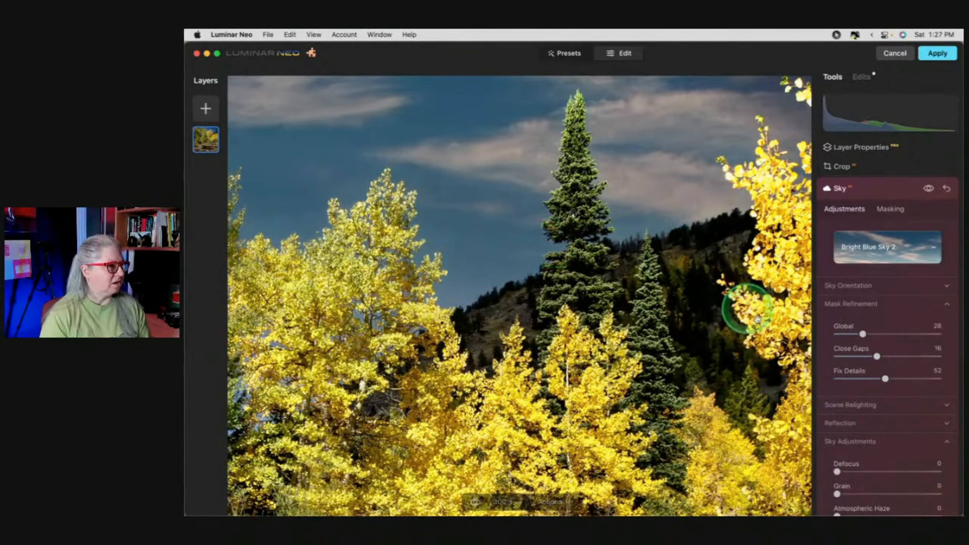
# Set the replacement sky's Defocus to 1 and the mask's Global refinement to 44.
pyautogui.scroll(-5, 917, 378)
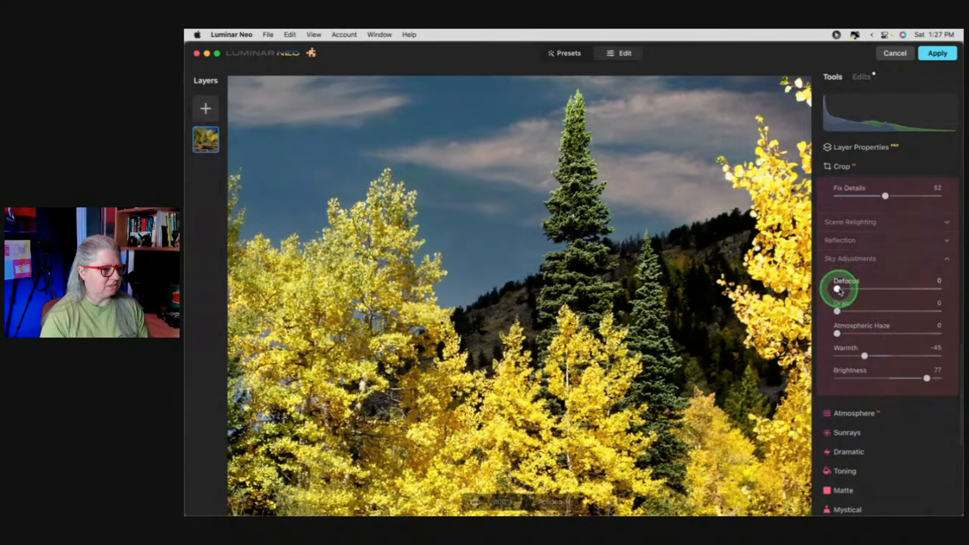
pyautogui.moveTo(839, 289); pyautogui.dragTo(839, 291)
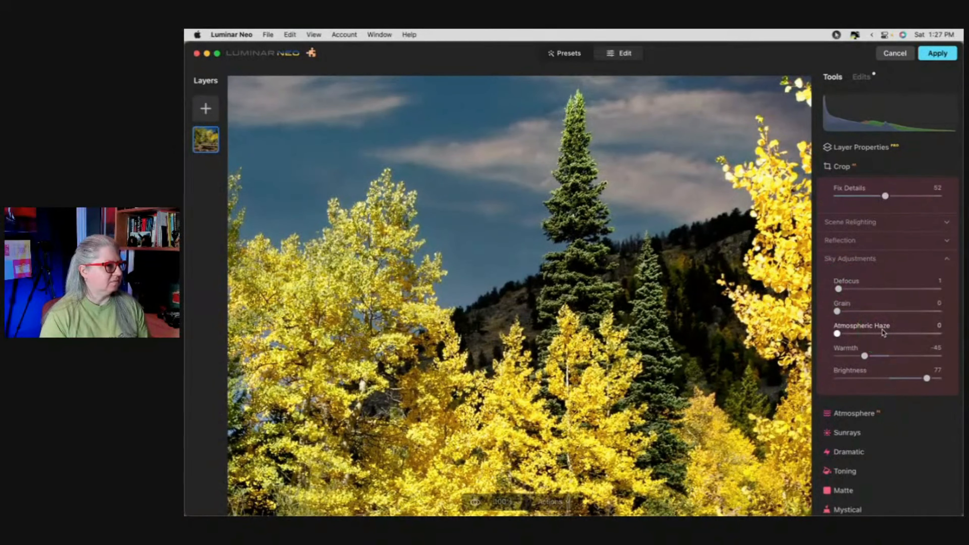
pyautogui.moveTo(638, 161); pyautogui.dragTo(599, 197)
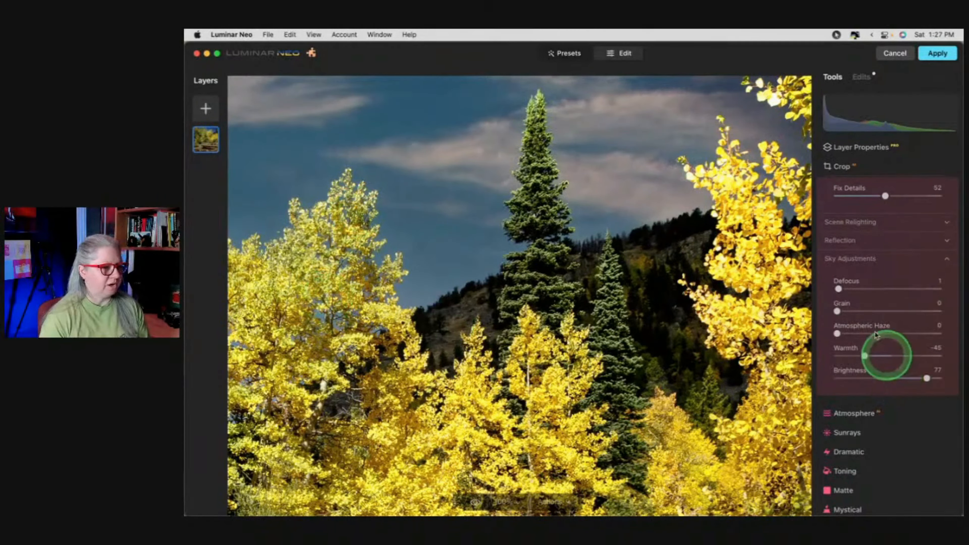
pyautogui.scroll(3, 849, 218)
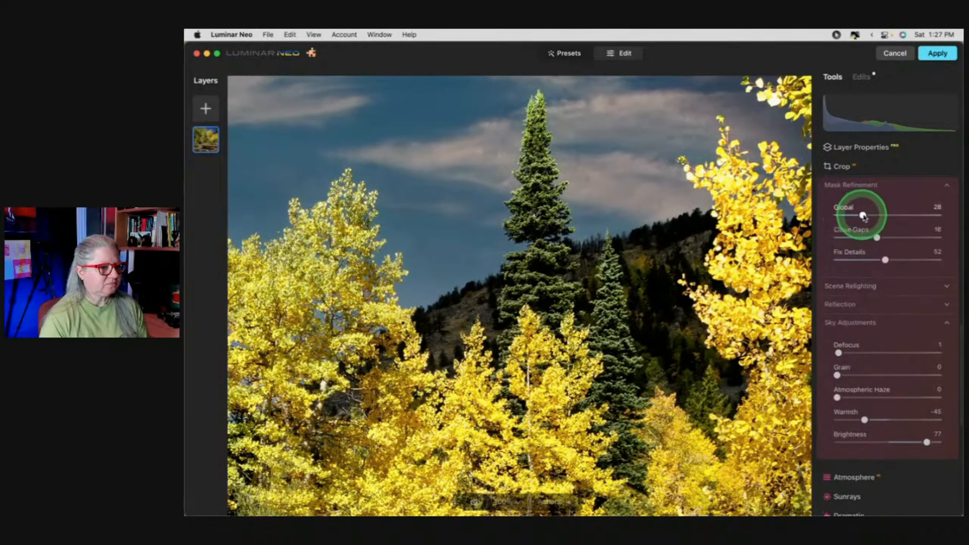
pyautogui.moveTo(869, 216); pyautogui.dragTo(880, 216)
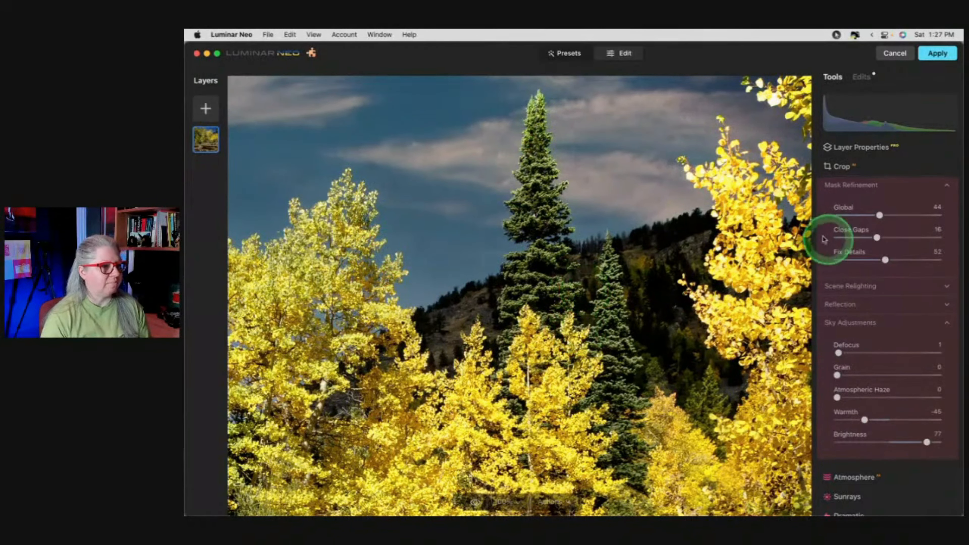
# Compare the whole photo with and without the sky replacement.
pyautogui.doubleClick(640, 277)
pyautogui.scroll(4, 881, 265)
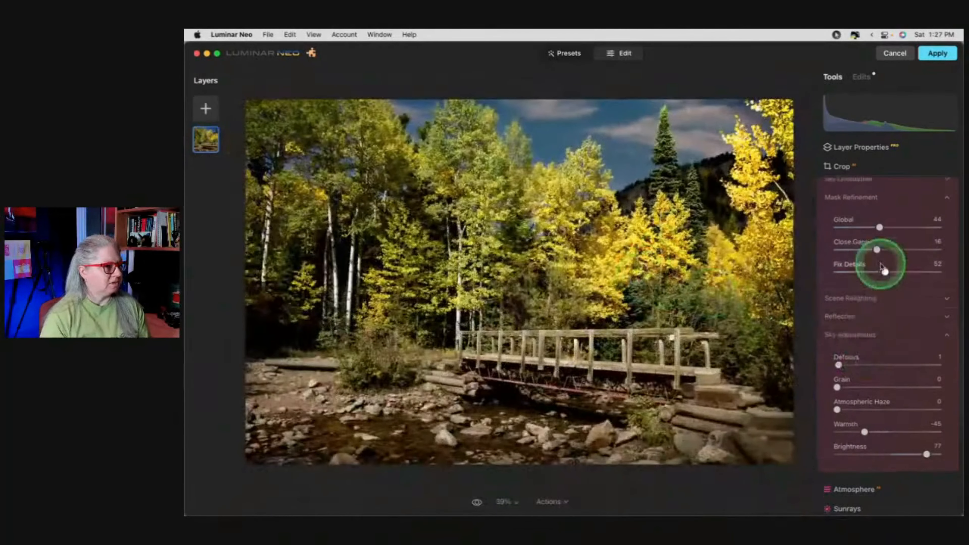
pyautogui.scroll(3, 882, 266)
pyautogui.click(929, 212)
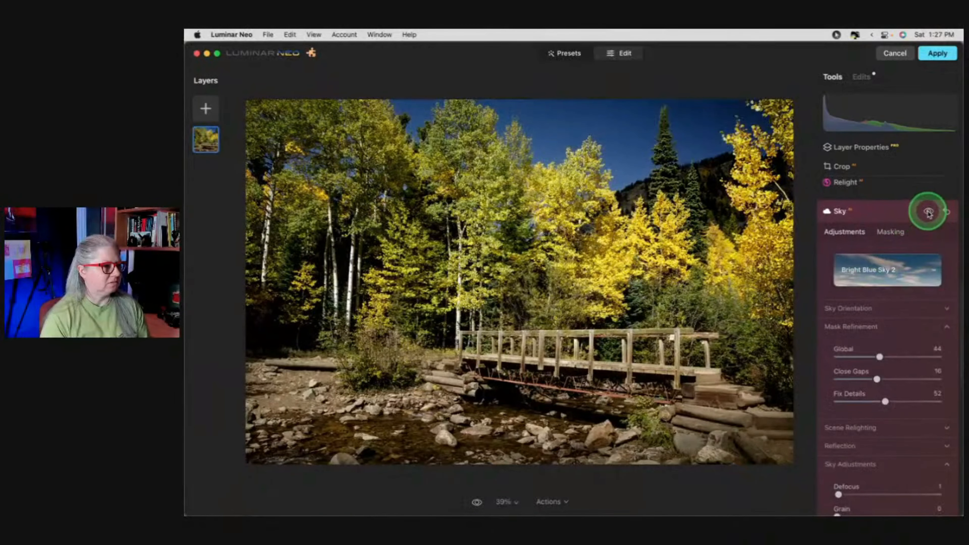
pyautogui.click(928, 213)
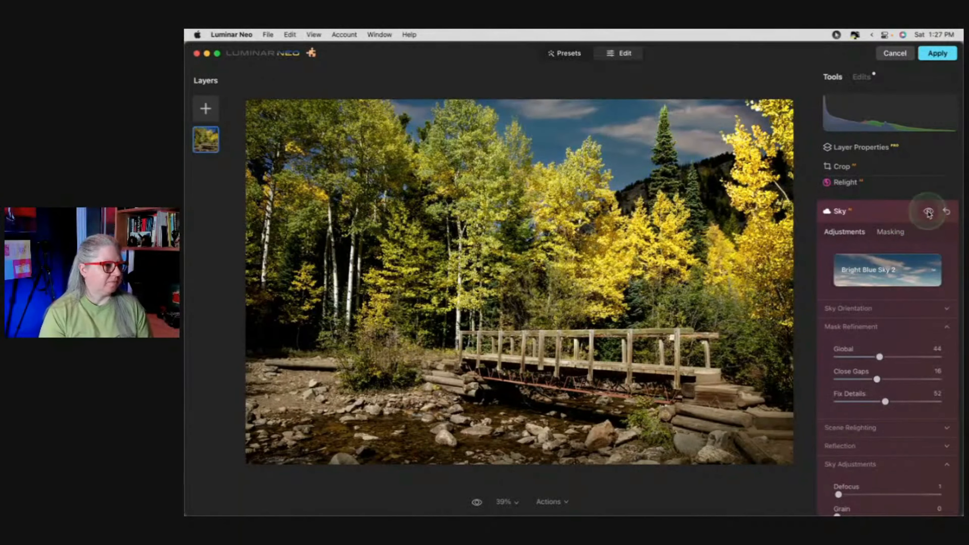
pyautogui.click(929, 212)
pyautogui.click(928, 212)
pyautogui.click(929, 212)
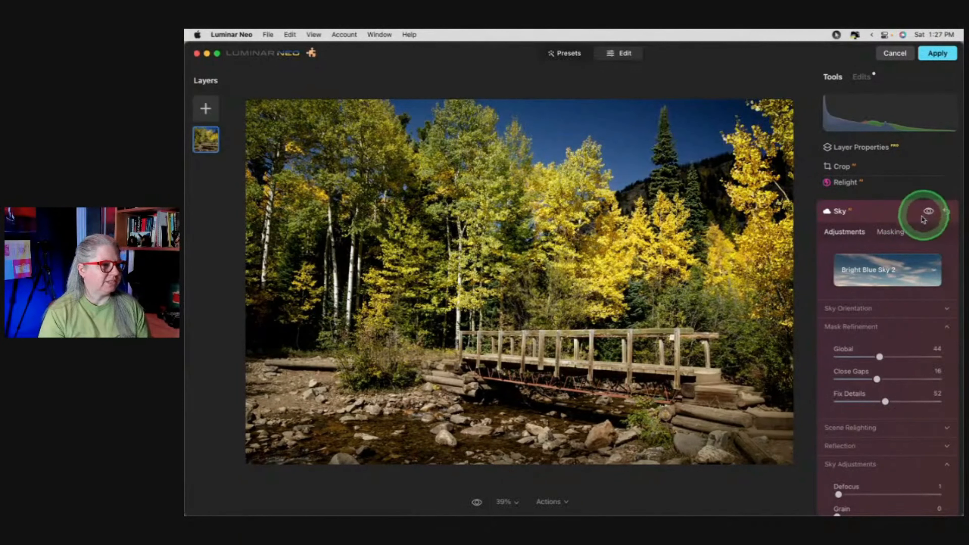
pyautogui.click(927, 213)
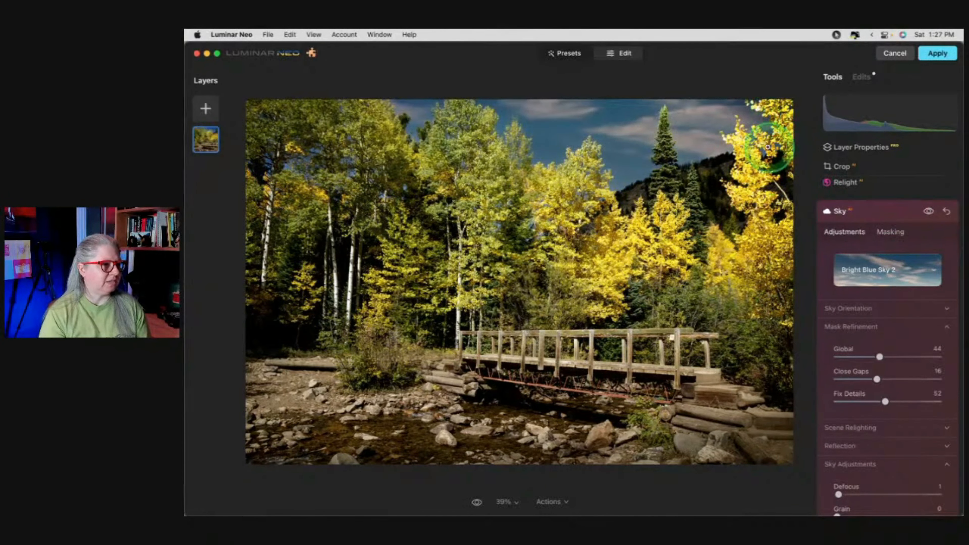
# Erase the sky mask over the large yellow tree beside the evergreens, using a brush of size 100 and strength 45.
pyautogui.click(891, 232)
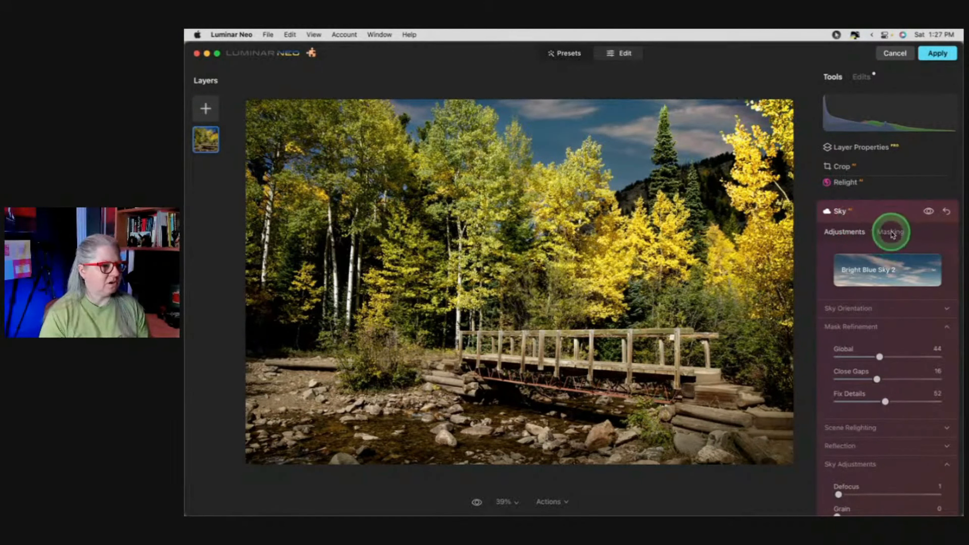
pyautogui.click(846, 255)
pyautogui.click(916, 273)
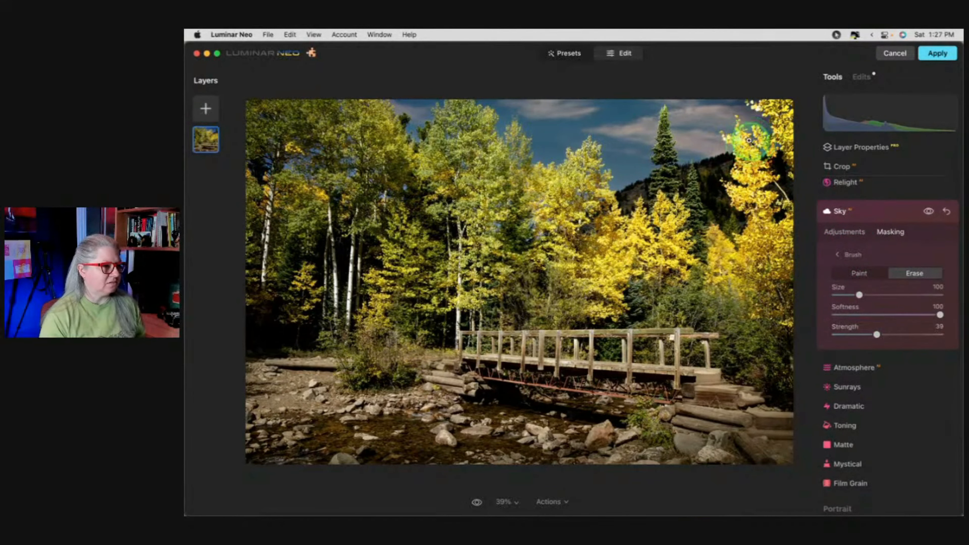
pyautogui.press('space')
pyautogui.hscroll(3, 737, 145)
pyautogui.scroll(3, 736, 145)
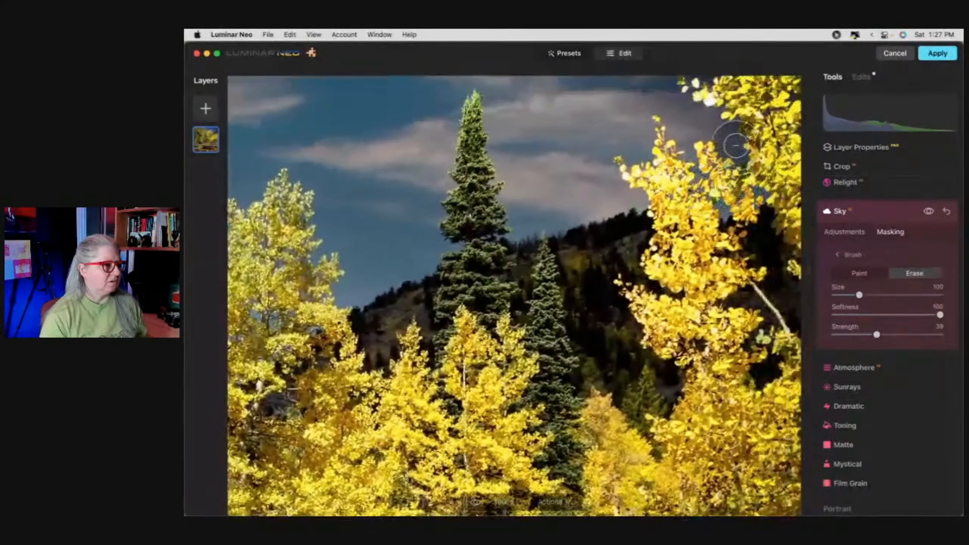
pyautogui.moveTo(877, 334); pyautogui.dragTo(883, 335)
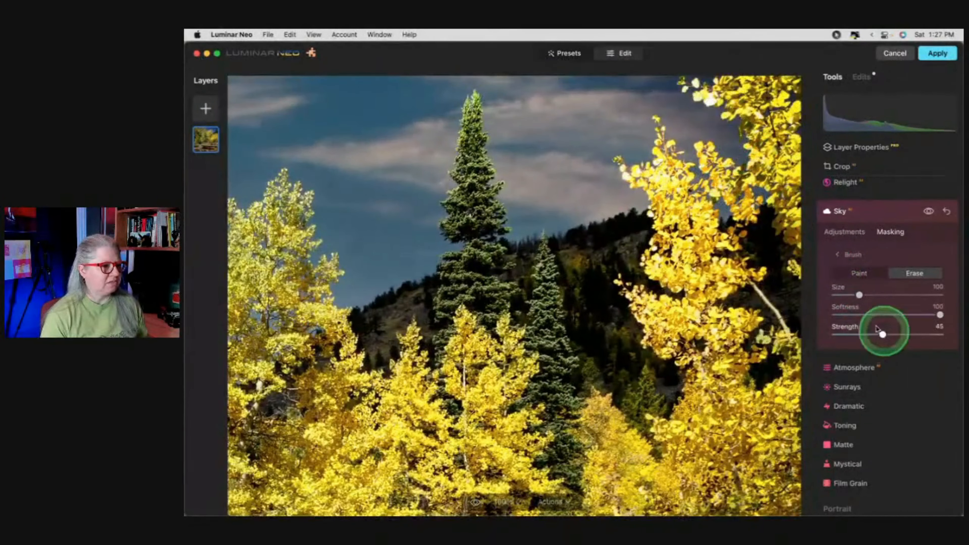
pyautogui.moveTo(777, 143)
pyautogui.mouseDown()
pyautogui.moveTo(731, 91)
pyautogui.moveTo(775, 95)
pyautogui.mouseUp()
pyautogui.moveTo(727, 204)
pyautogui.mouseDown()
pyautogui.moveTo(706, 166)
pyautogui.moveTo(731, 186)
pyautogui.moveTo(682, 244)
pyautogui.moveTo(667, 192)
pyautogui.mouseUp()
pyautogui.moveTo(698, 232)
pyautogui.mouseDown()
pyautogui.moveTo(684, 301)
pyautogui.moveTo(664, 180)
pyautogui.moveTo(699, 253)
pyautogui.moveTo(719, 340)
pyautogui.mouseUp()
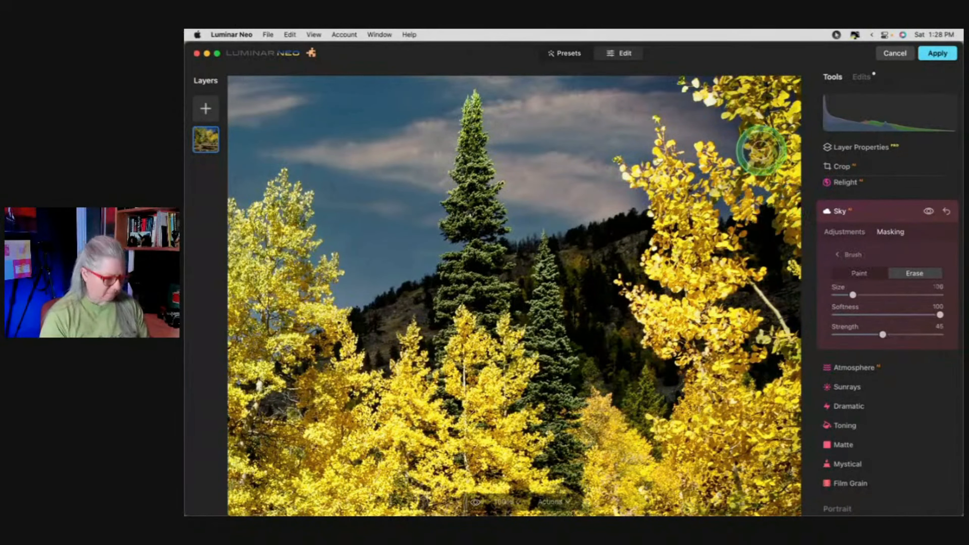
# Reduce the erase brush size to 34 and erase the sky mask from the yellow tree's outer leaves.
pyautogui.press('[')
pyautogui.press('[')
pyautogui.press('[')
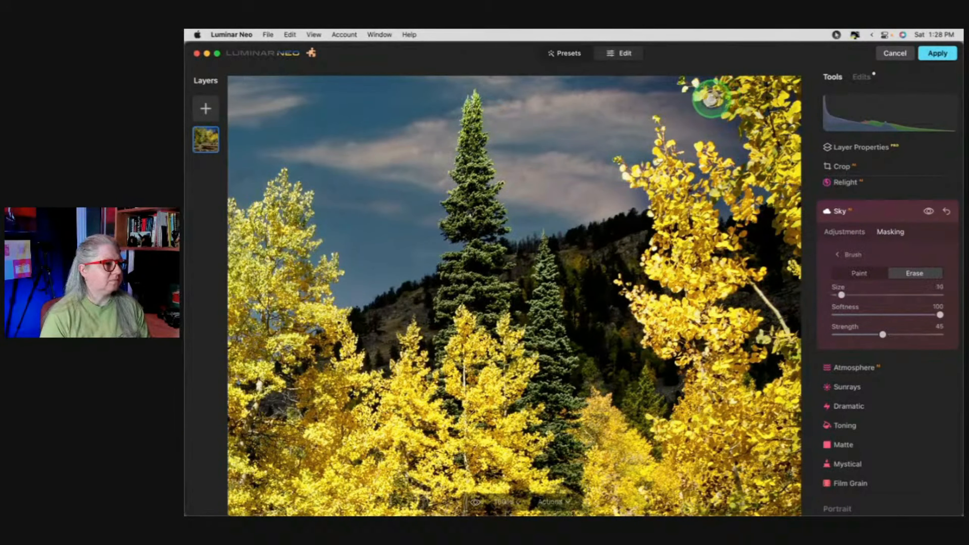
pyautogui.moveTo(711, 98); pyautogui.dragTo(721, 98)
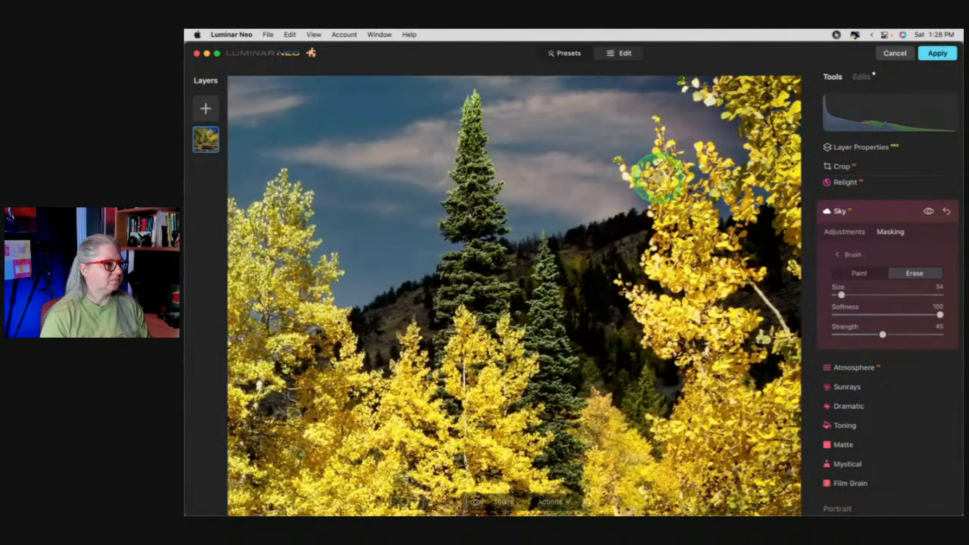
pyautogui.moveTo(658, 178)
pyautogui.mouseDown()
pyautogui.moveTo(627, 176)
pyautogui.moveTo(661, 171)
pyautogui.mouseUp()
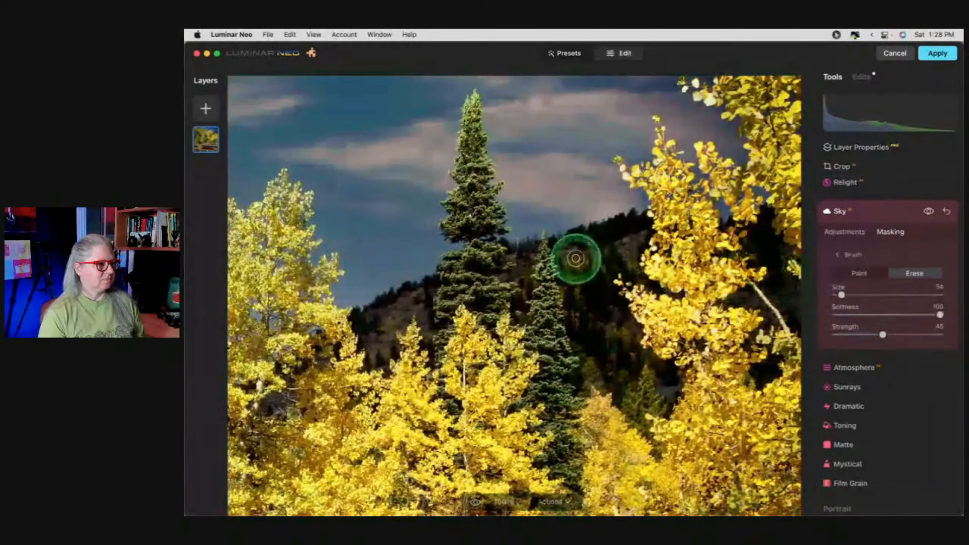
pyautogui.press('super+0')
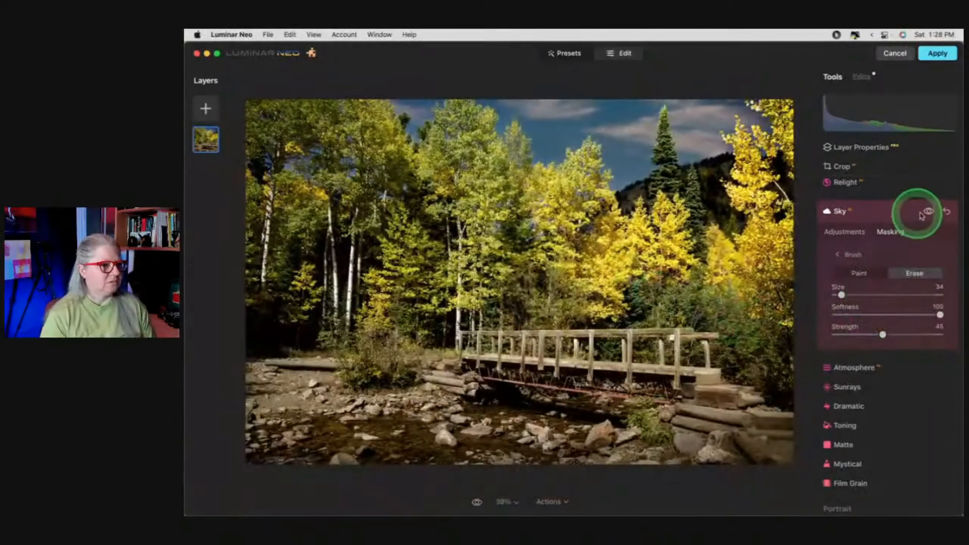
# Check the retouched sky mask by comparing the full image with and without the Sky adjustments.
pyautogui.click(857, 232)
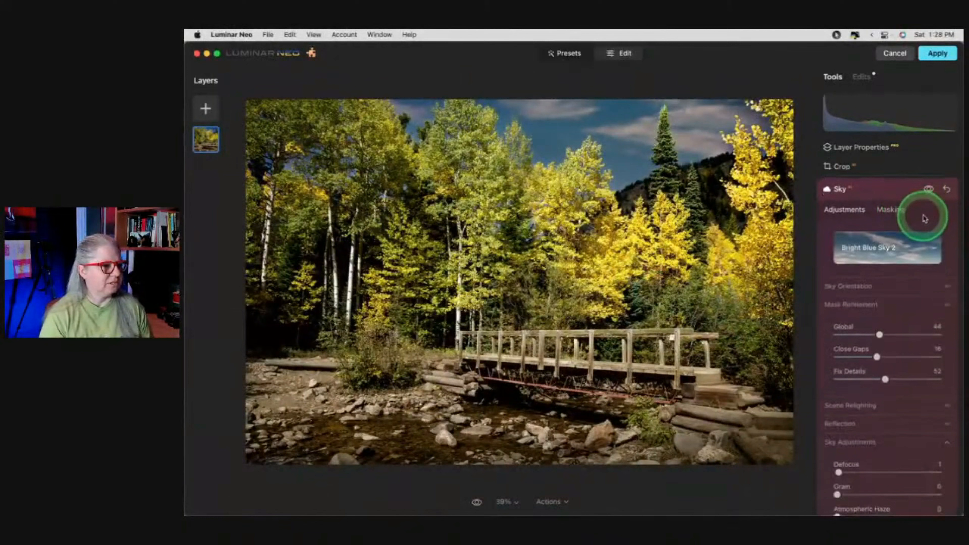
pyautogui.click(929, 189)
pyautogui.click(929, 189)
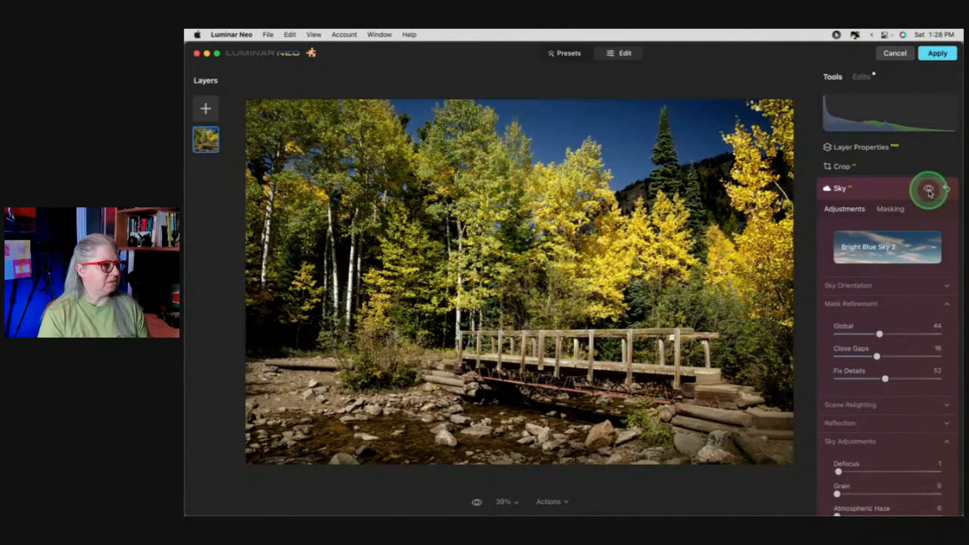
pyautogui.click(929, 190)
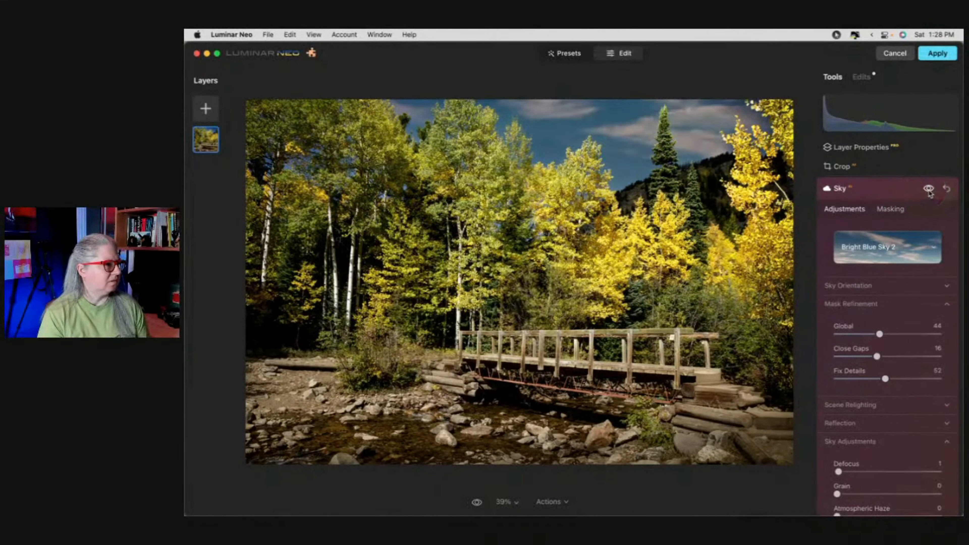
pyautogui.click(929, 190)
pyautogui.click(929, 190)
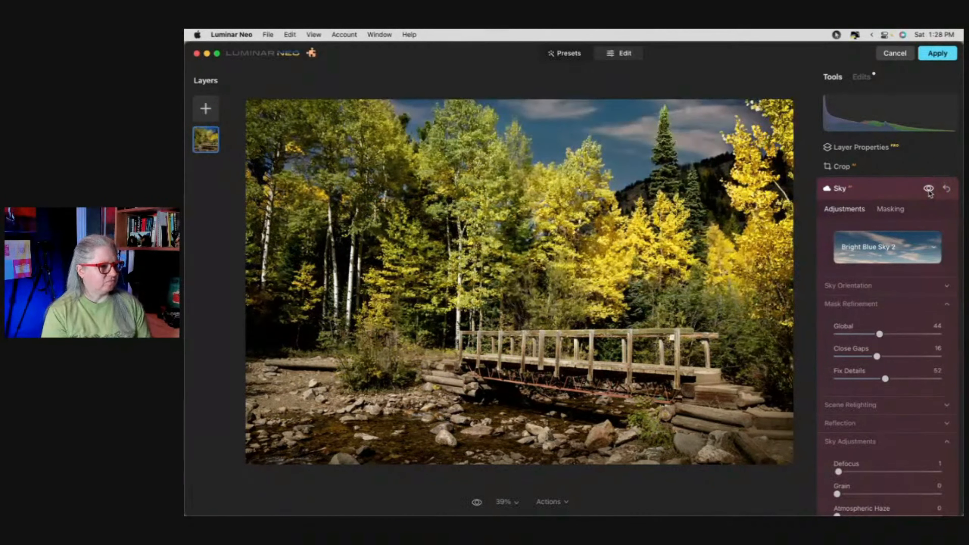
# Try two replacement skies from the Dramatic Sky category, ending with Dramatic Sky 4.
pyautogui.click(890, 263)
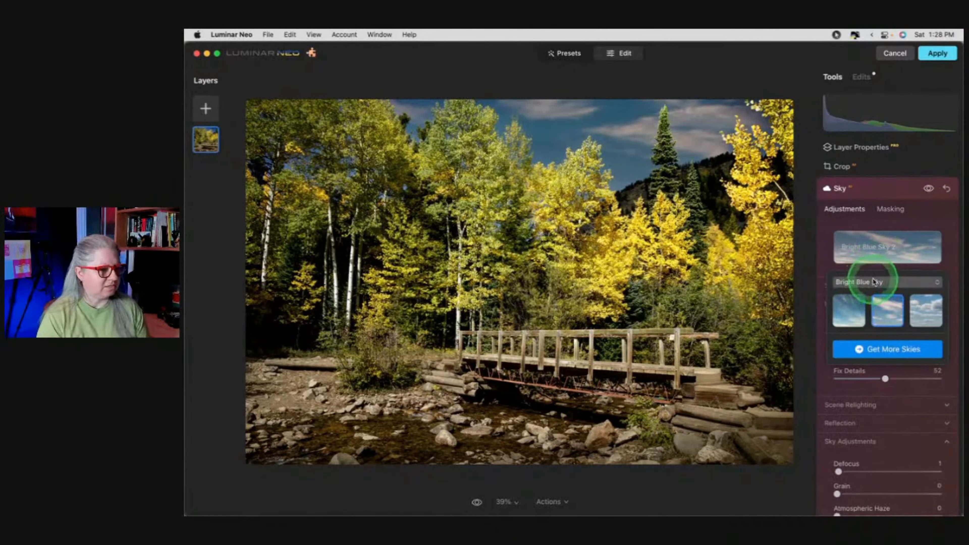
pyautogui.click(874, 282)
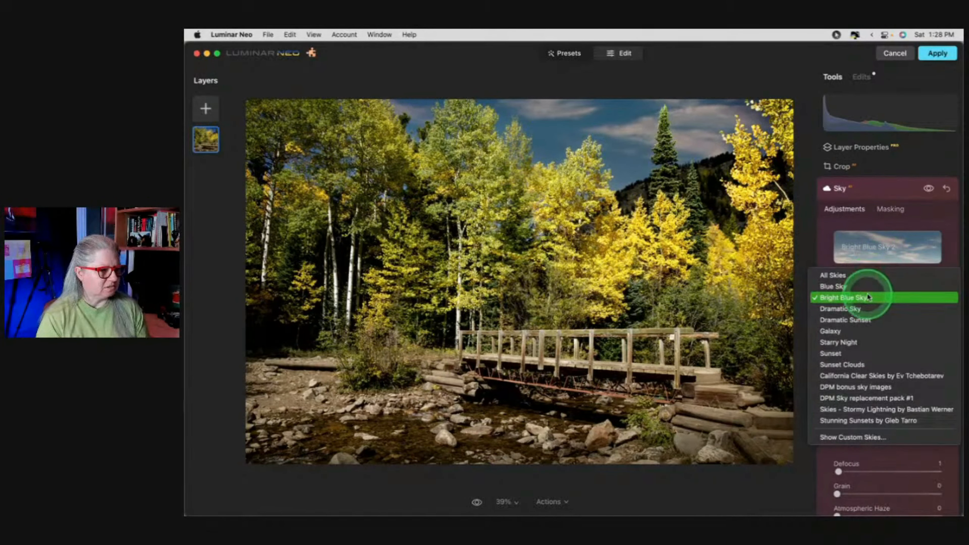
pyautogui.click(874, 309)
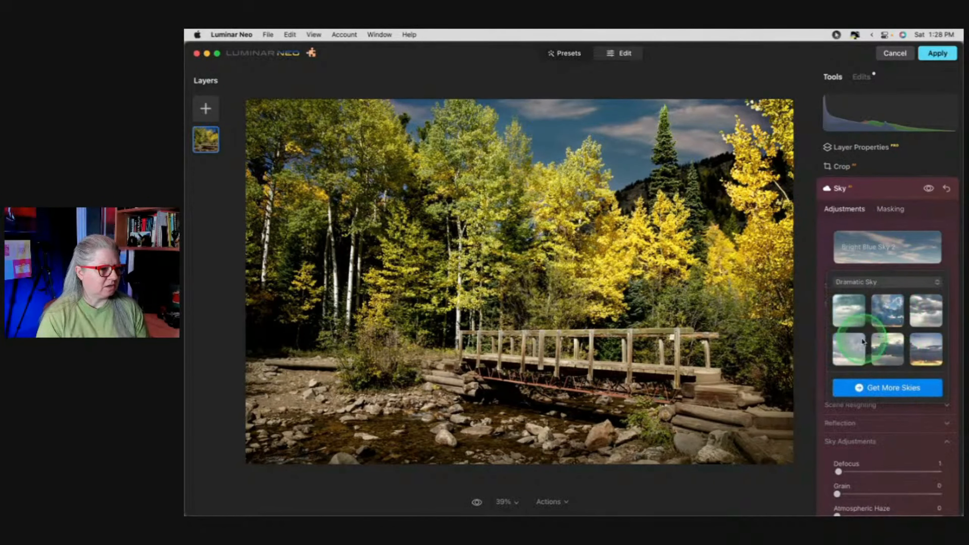
pyautogui.click(849, 310)
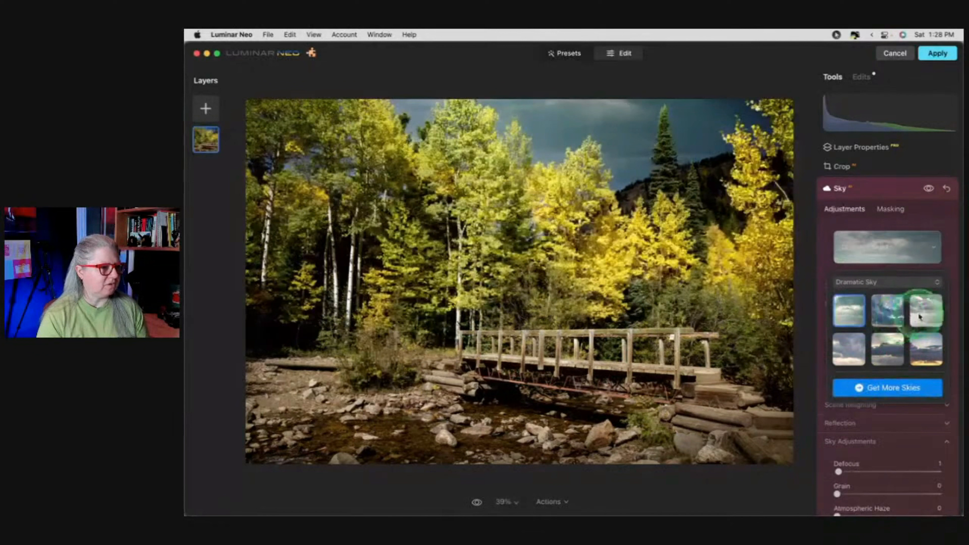
pyautogui.click(849, 348)
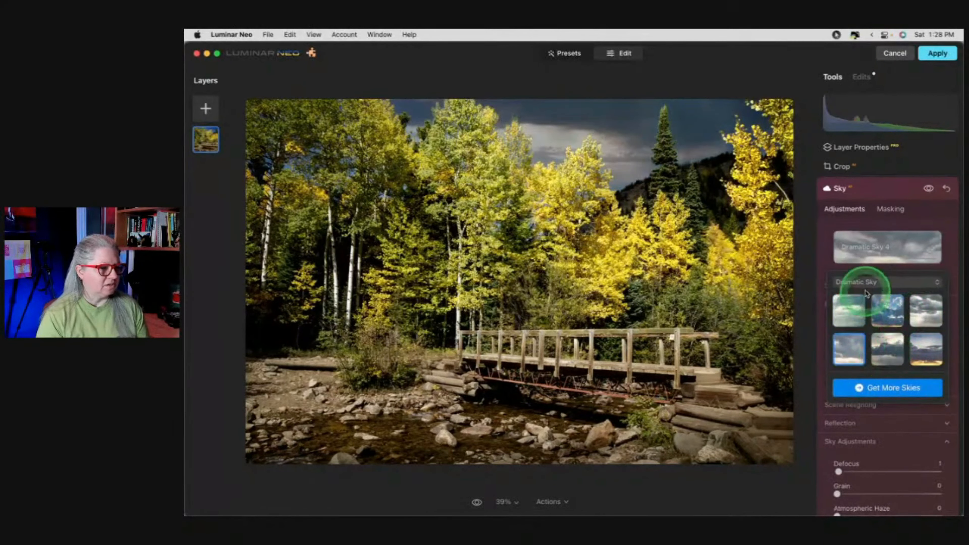
# Try Blue Sky 4 from the Blue Sky category and choose Blue Sky 6 as the replacement sky.
pyautogui.click(866, 281)
pyautogui.click(848, 276)
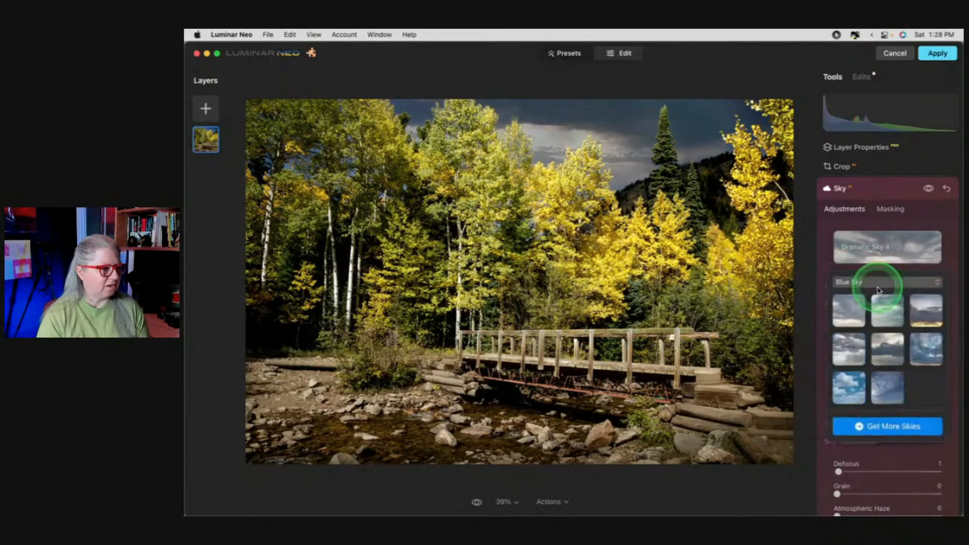
pyautogui.click(847, 350)
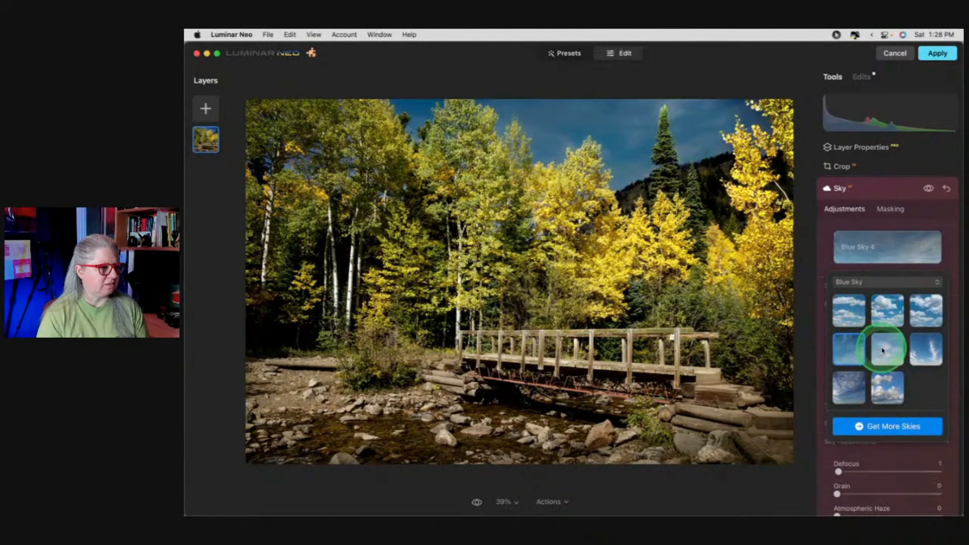
pyautogui.click(931, 350)
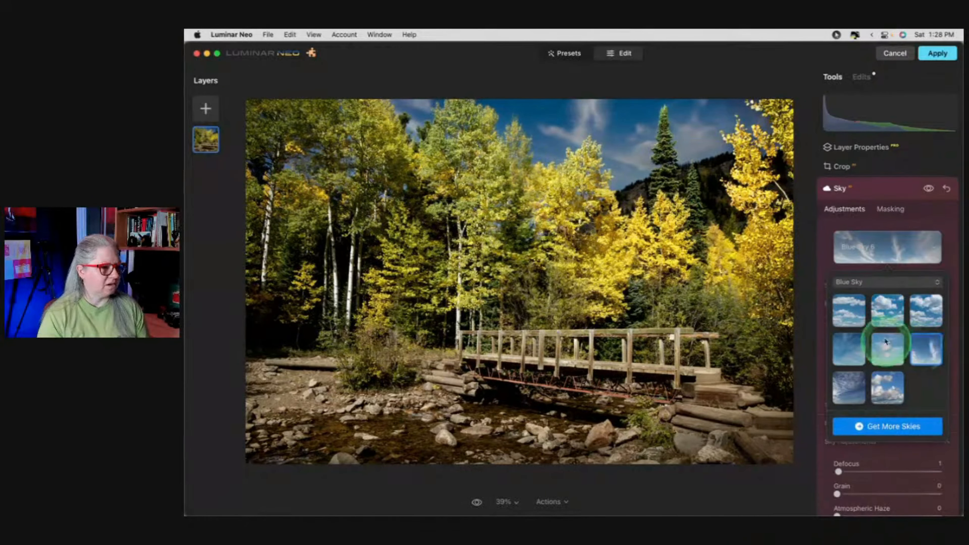
pyautogui.click(829, 268)
# Flip the replacement sky and set its Brightness to 37.
pyautogui.click(836, 286)
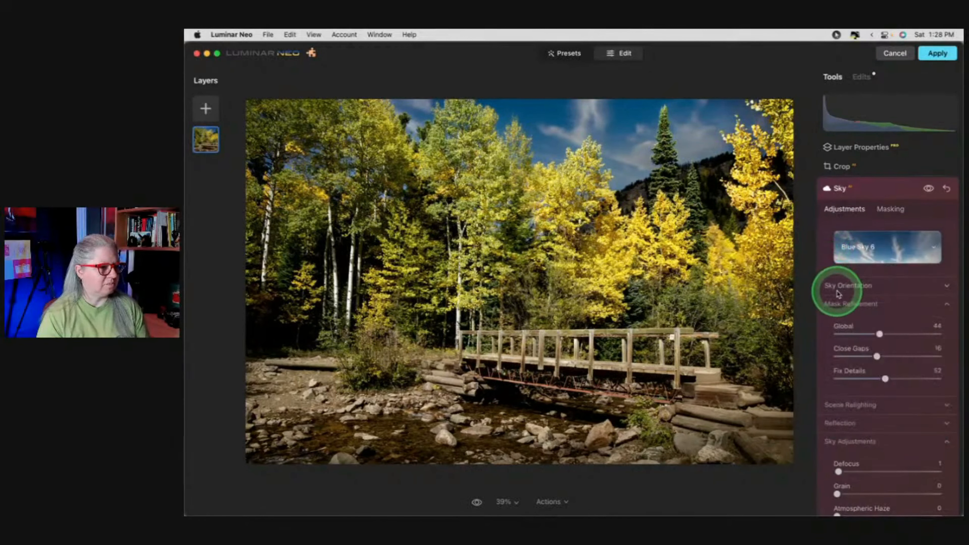
pyautogui.click(839, 378)
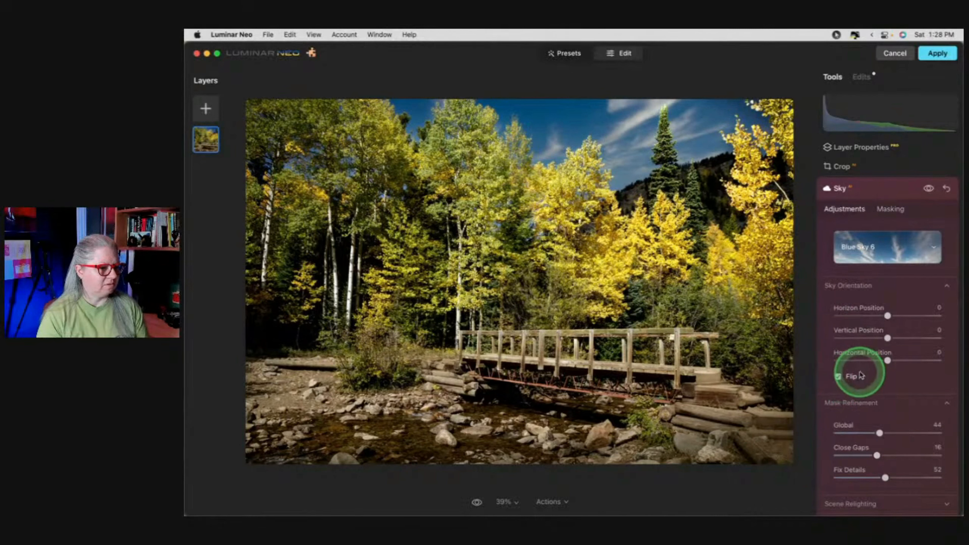
pyautogui.scroll(-5, 861, 376)
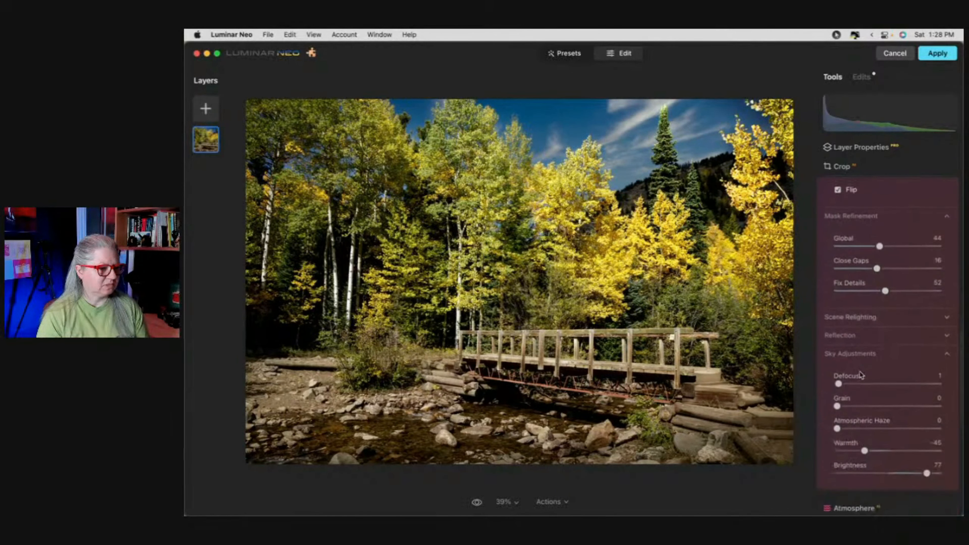
pyautogui.moveTo(927, 474); pyautogui.dragTo(891, 473)
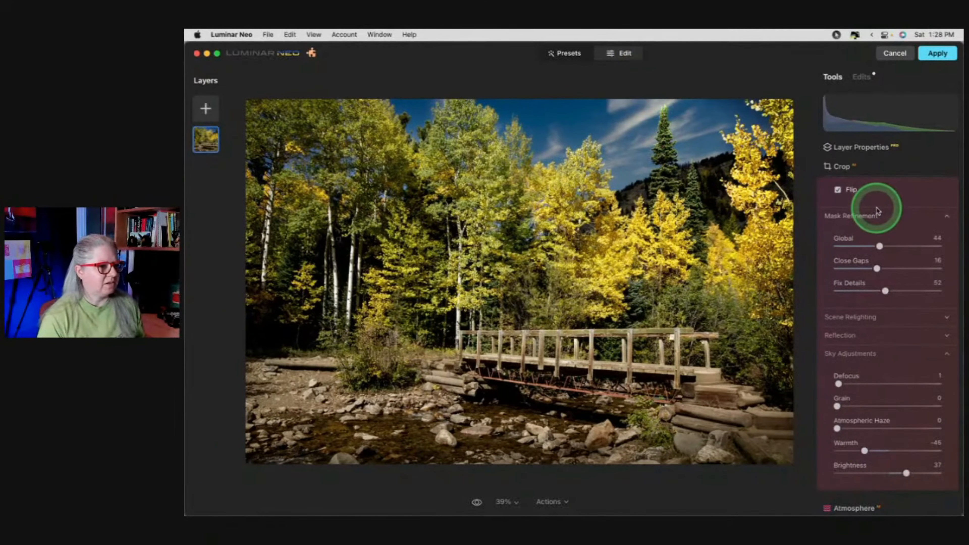
# Erase the sky mask over the tall evergreen's tip with a brush of size 76, softness 22 and strength 16.
pyautogui.scroll(3, 878, 211)
pyautogui.scroll(2, 877, 214)
pyautogui.click(889, 209)
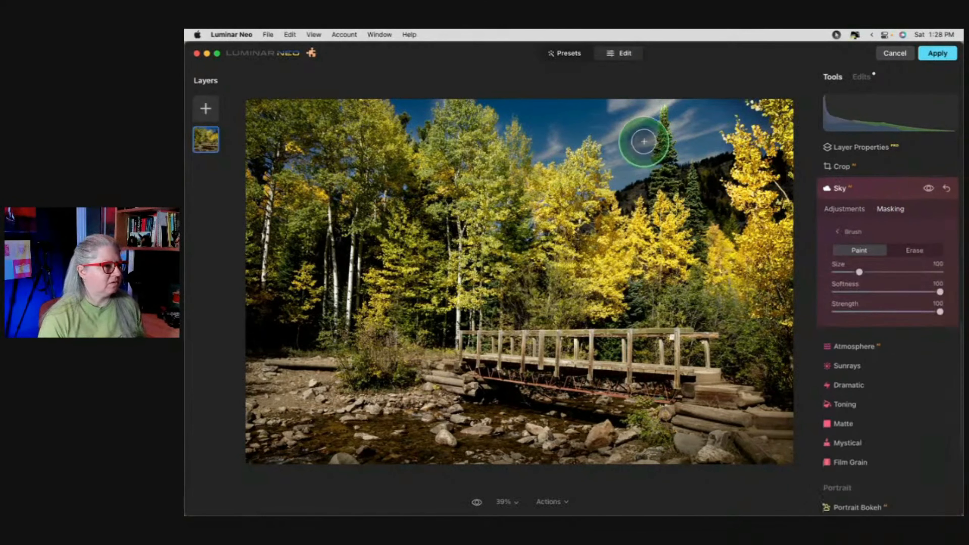
pyautogui.scroll(4, 675, 127)
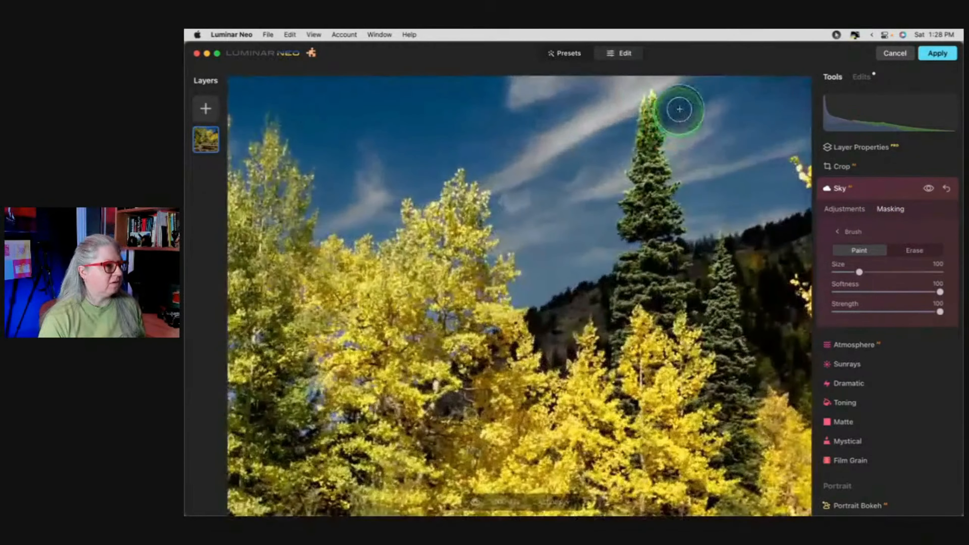
pyautogui.click(915, 250)
pyautogui.moveTo(940, 312); pyautogui.dragTo(851, 312)
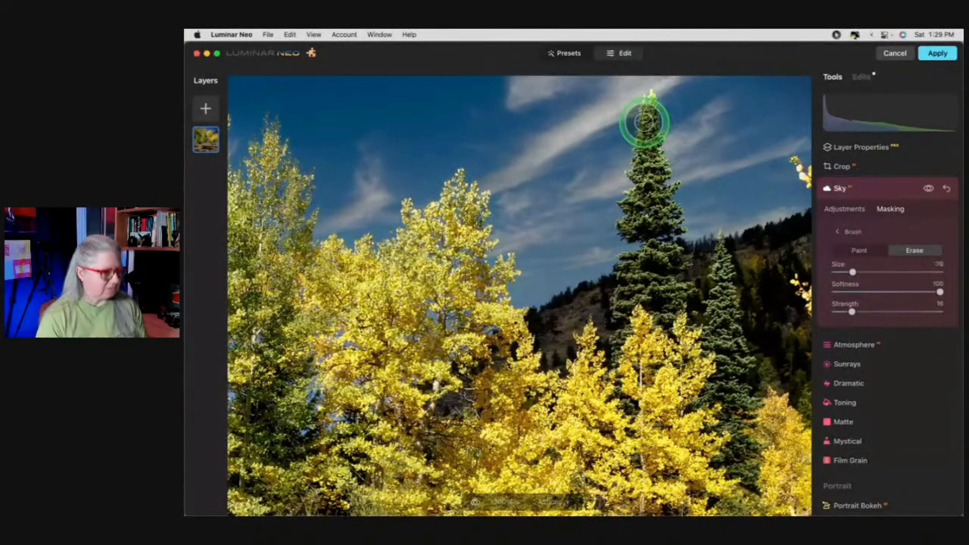
pyautogui.click(858, 292)
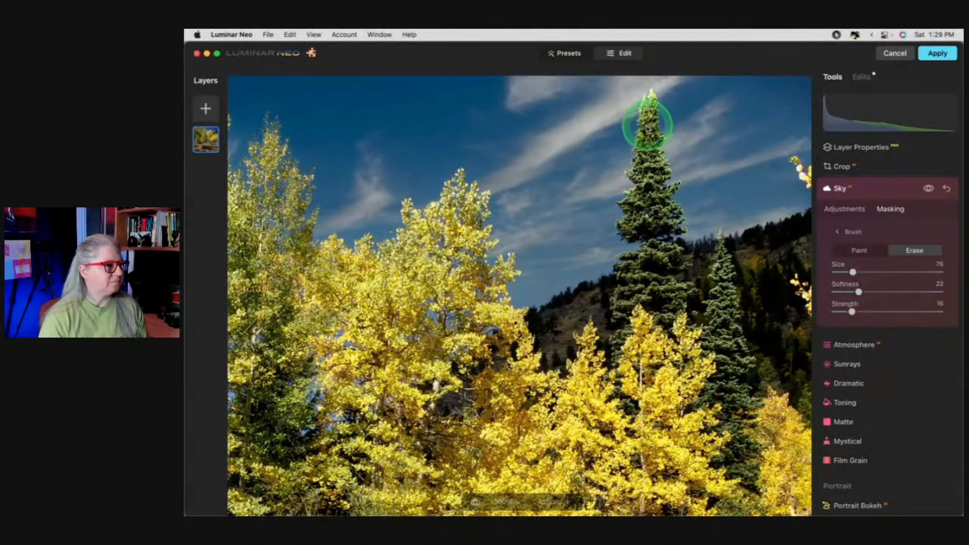
pyautogui.moveTo(646, 124); pyautogui.dragTo(648, 110)
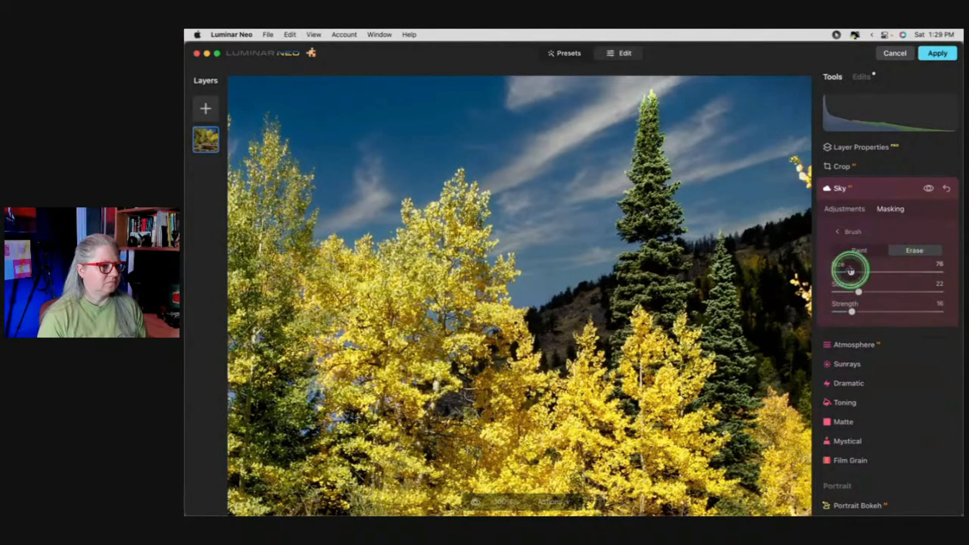
# Erase the sky mask along the tall evergreen with brush sizes 44 and 10, finishing the Sky edit.
pyautogui.moveTo(847, 271); pyautogui.dragTo(843, 272)
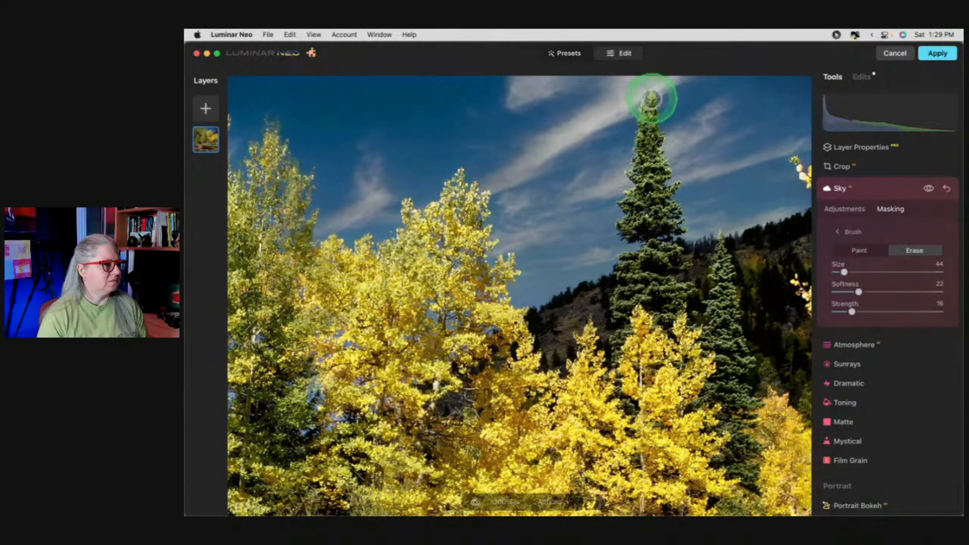
pyautogui.moveTo(652, 98); pyautogui.dragTo(649, 154)
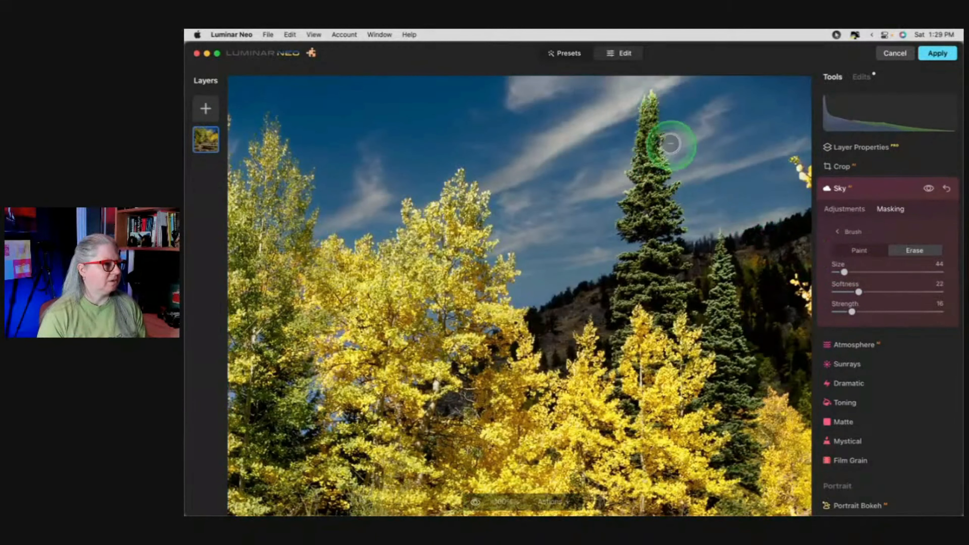
pyautogui.moveTo(844, 272); pyautogui.dragTo(836, 272)
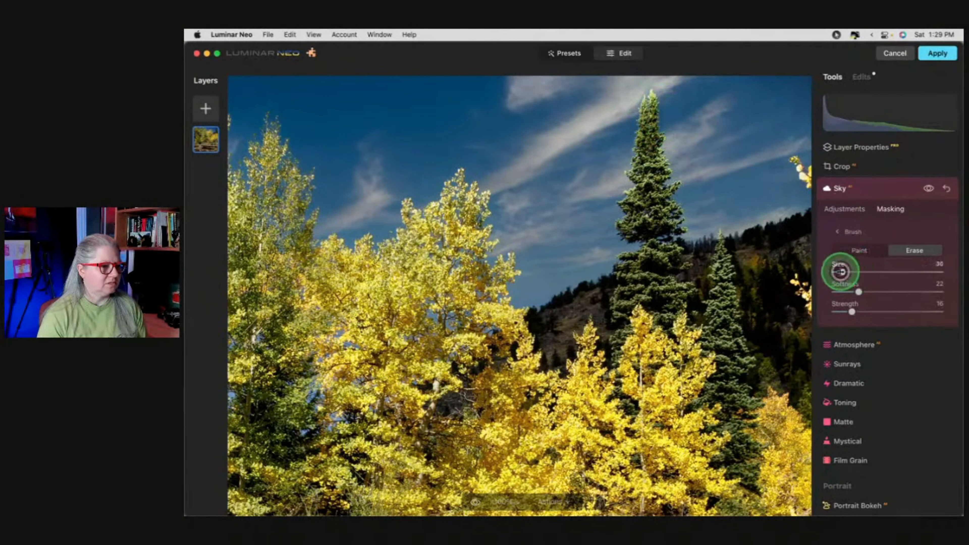
pyautogui.moveTo(650, 104)
pyautogui.mouseDown()
pyautogui.moveTo(652, 92)
pyautogui.moveTo(670, 197)
pyautogui.mouseUp()
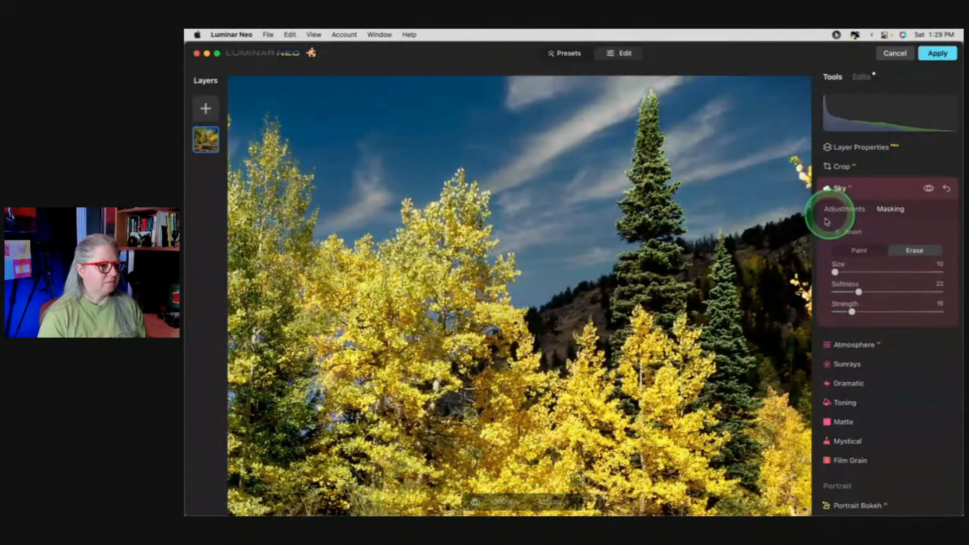
pyautogui.click(826, 209)
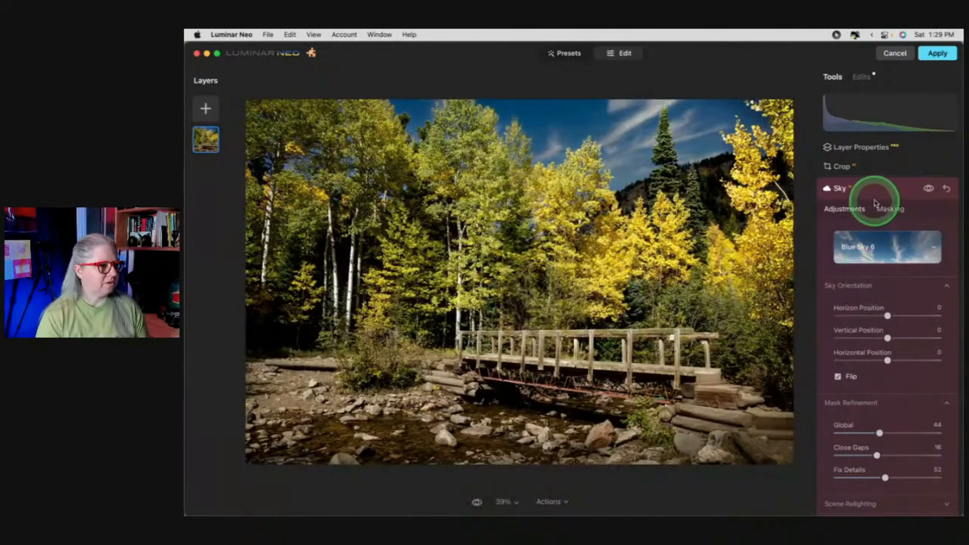
pyautogui.click(874, 185)
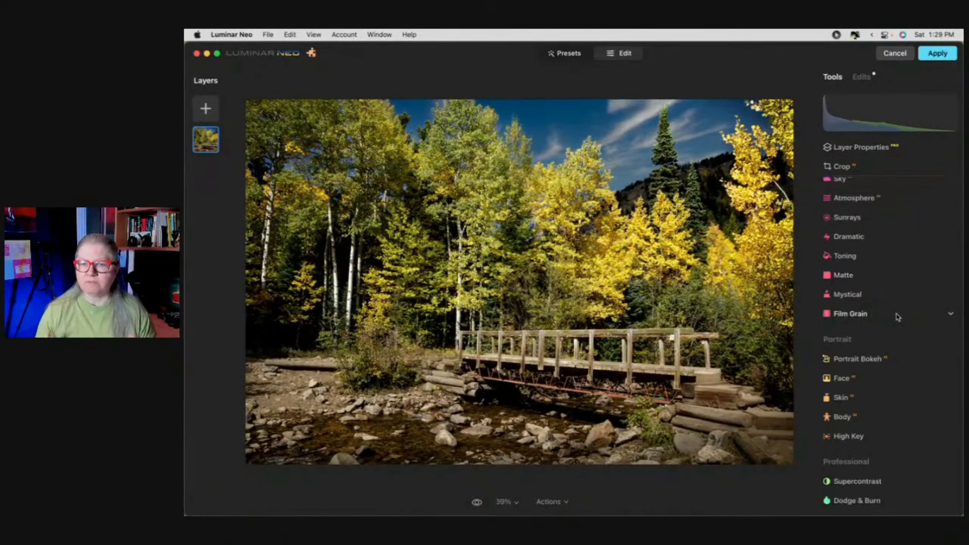
# Add the Mystical effect, trying a strong Amount of 72 before settling on 47.
pyautogui.scroll(5, 898, 317)
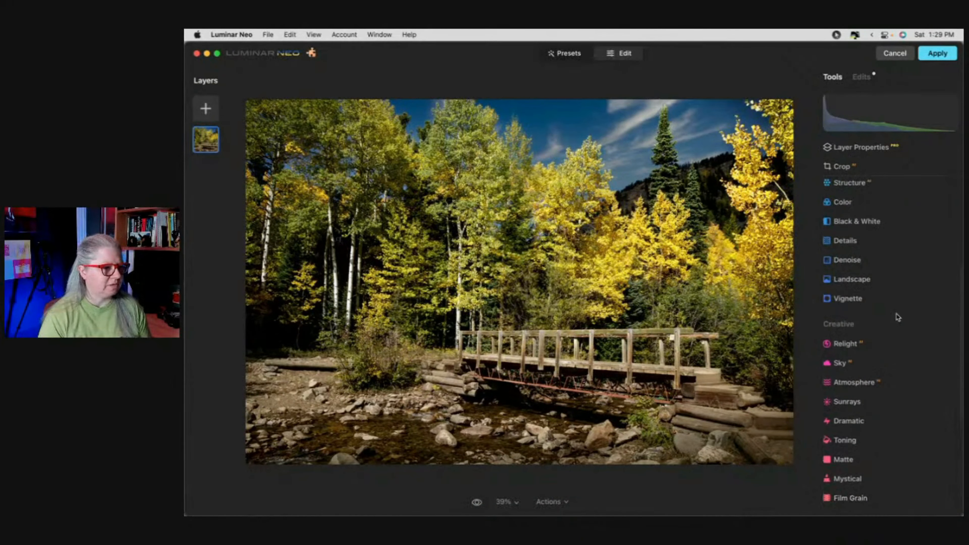
pyautogui.scroll(-3, 898, 316)
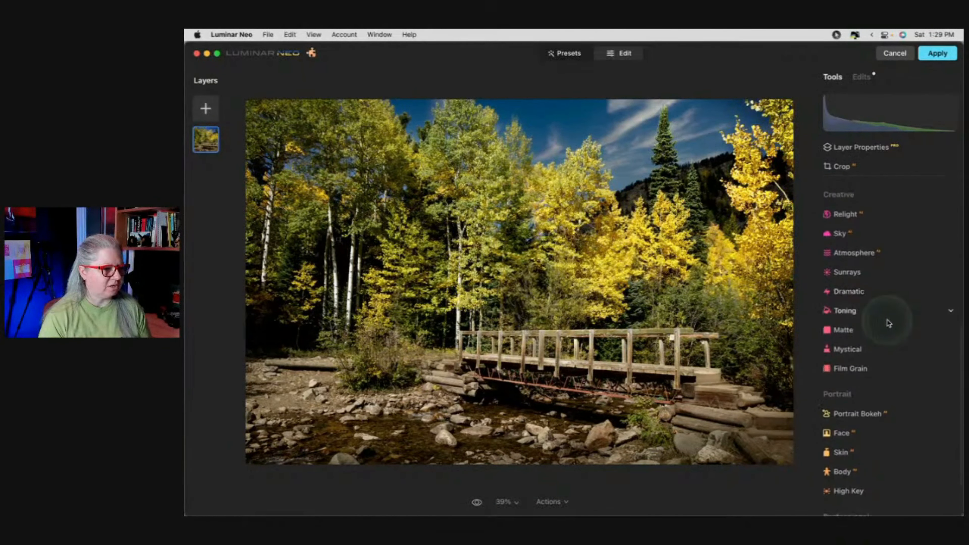
pyautogui.click(859, 352)
pyautogui.scroll(-3, 859, 348)
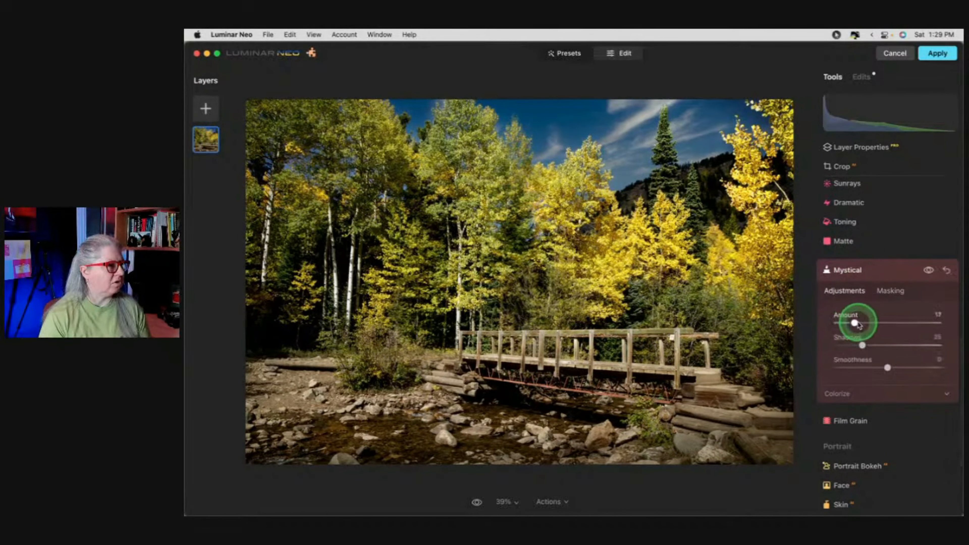
pyautogui.moveTo(855, 324); pyautogui.dragTo(918, 324)
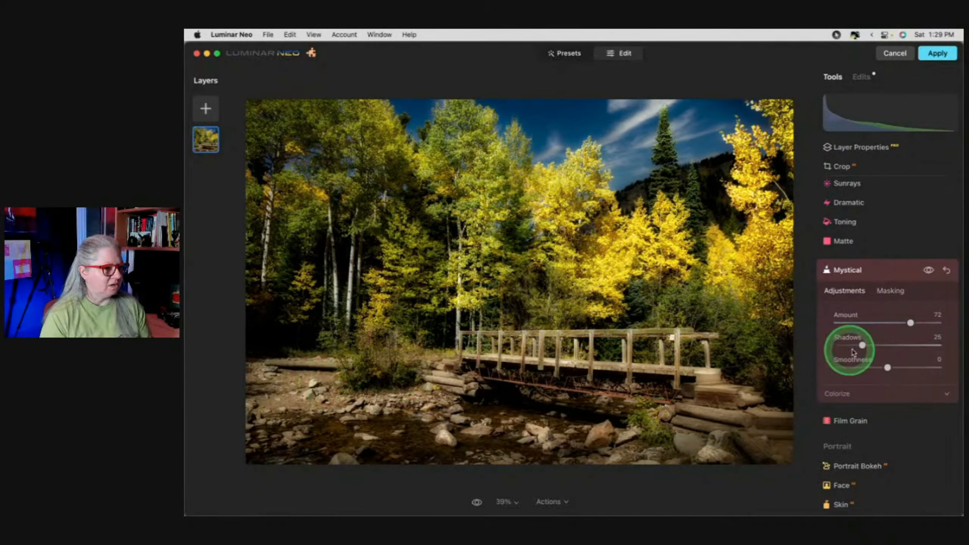
pyautogui.moveTo(911, 323); pyautogui.dragTo(868, 322)
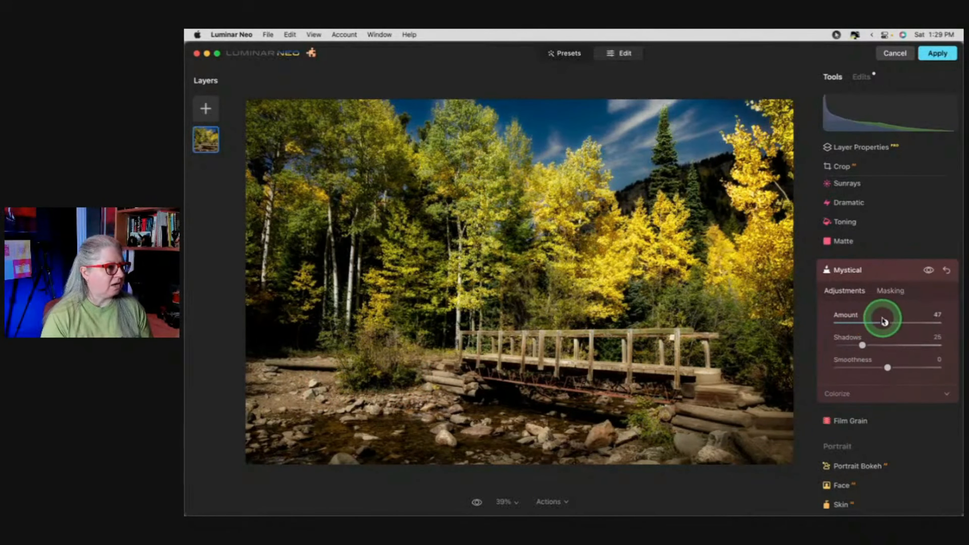
# Mask Mystical with Mask AI using Natural Ground, Man Made Ground and Architecture, trying Flora and deselecting it.
pyautogui.click(890, 290)
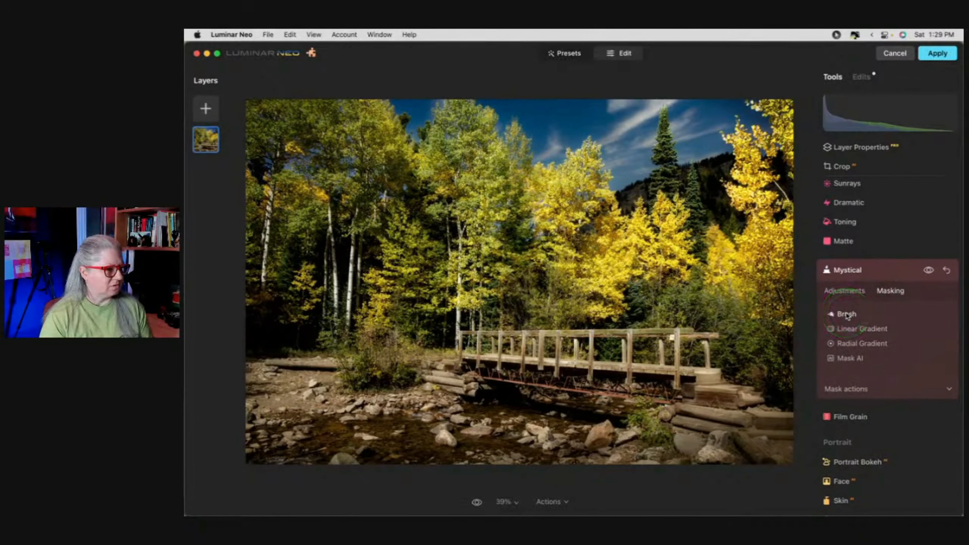
pyautogui.click(848, 358)
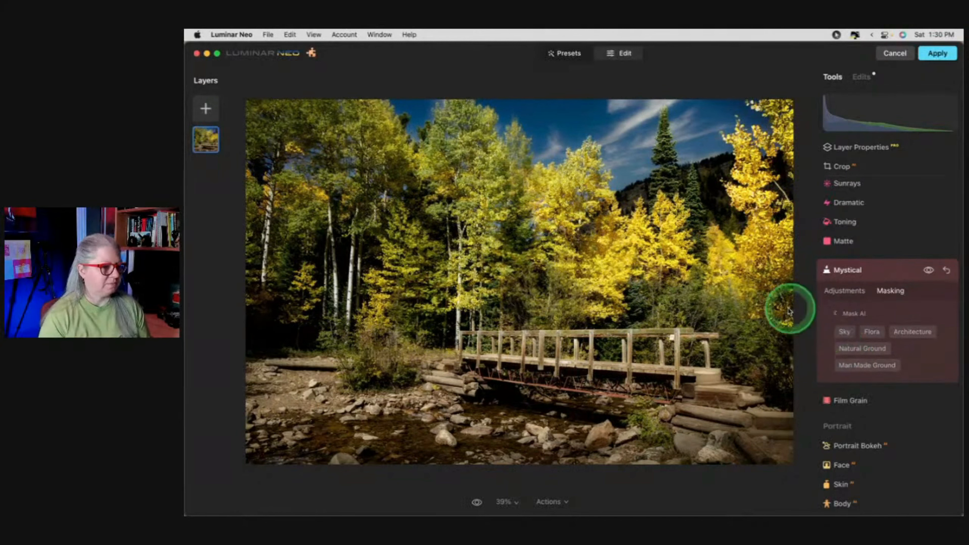
pyautogui.click(859, 350)
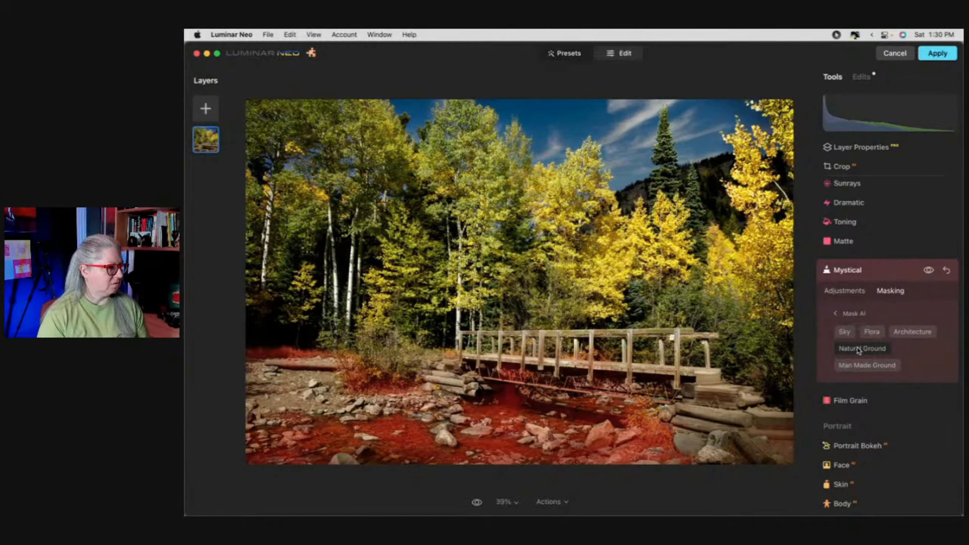
pyautogui.click(857, 367)
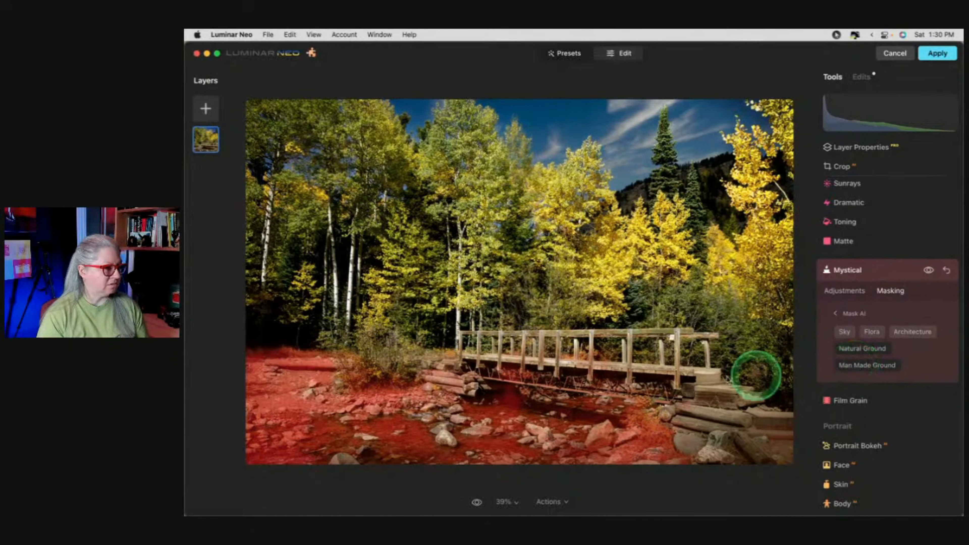
pyautogui.click(911, 333)
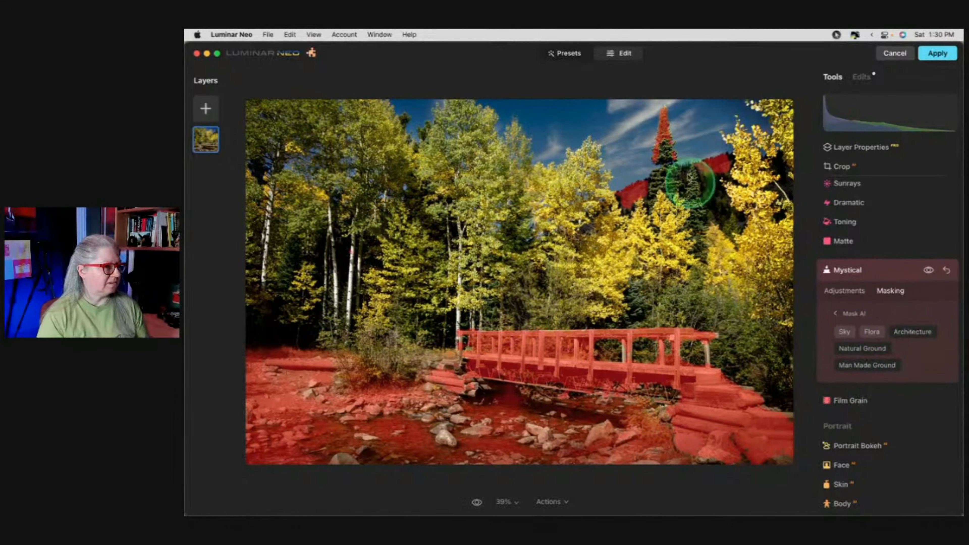
pyautogui.click(869, 333)
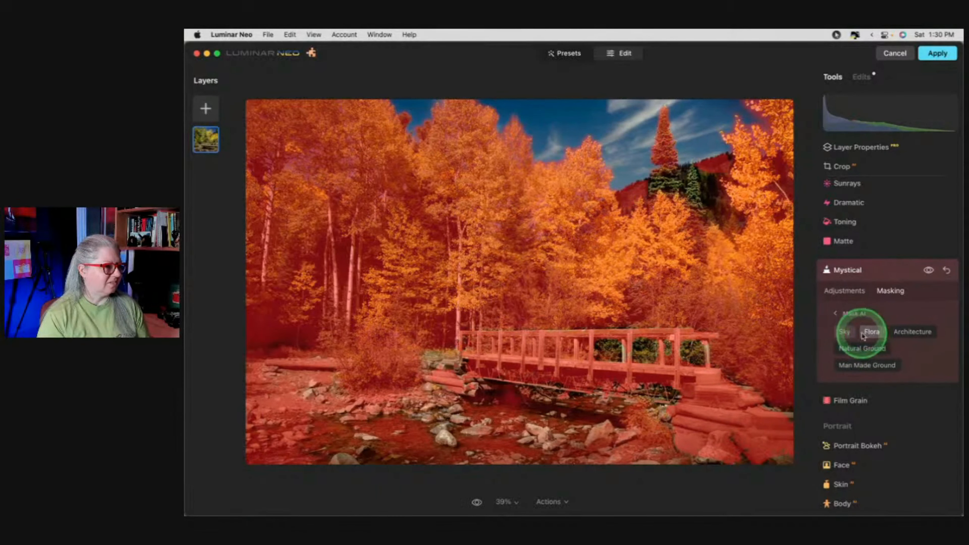
pyautogui.click(866, 335)
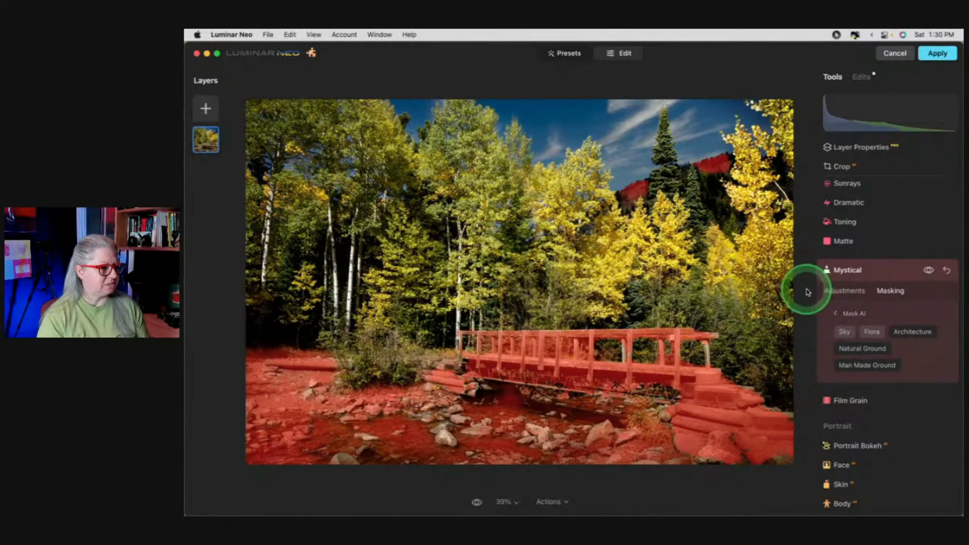
# Show and invert the Mystical mask, and paint the distant mountain ridge into it with the size 100 brush.
pyautogui.click(856, 314)
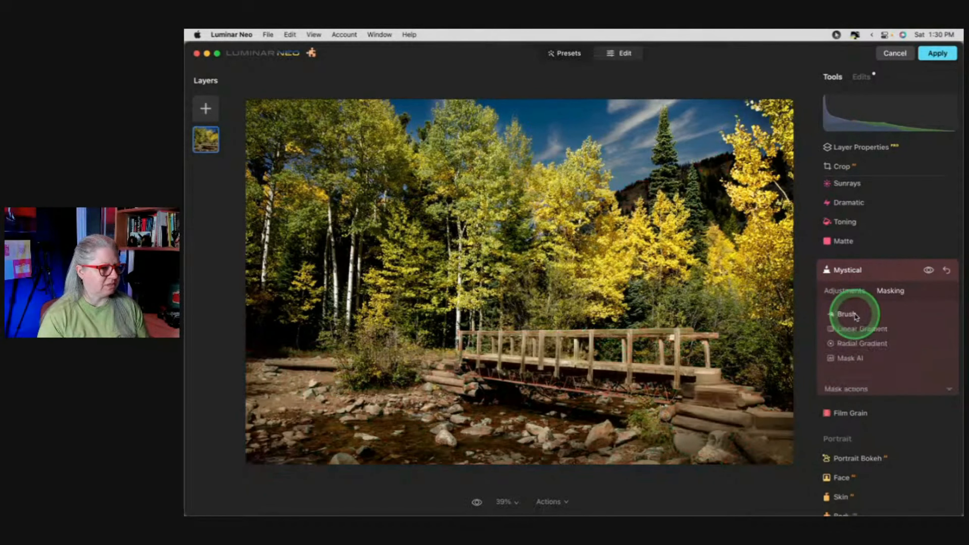
pyautogui.click(880, 389)
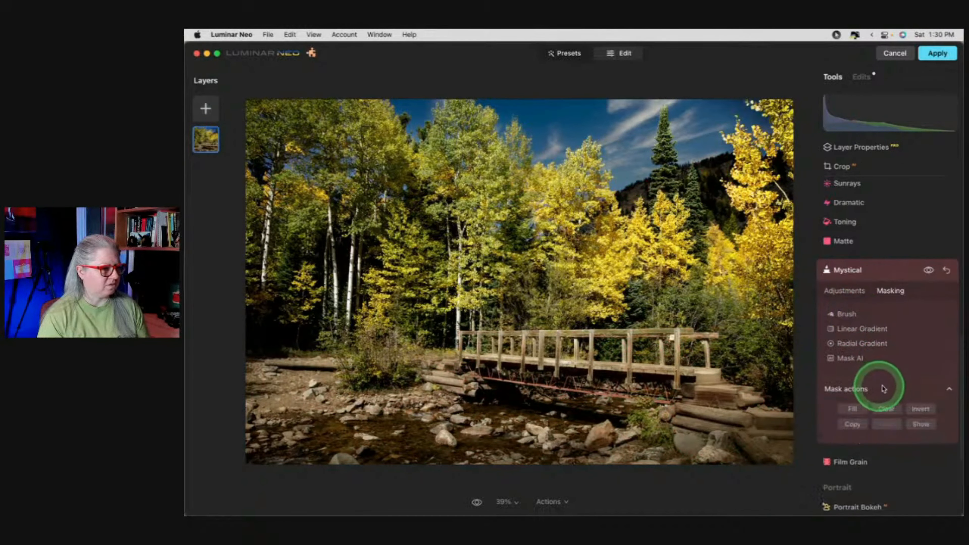
pyautogui.click(920, 422)
pyautogui.click(921, 408)
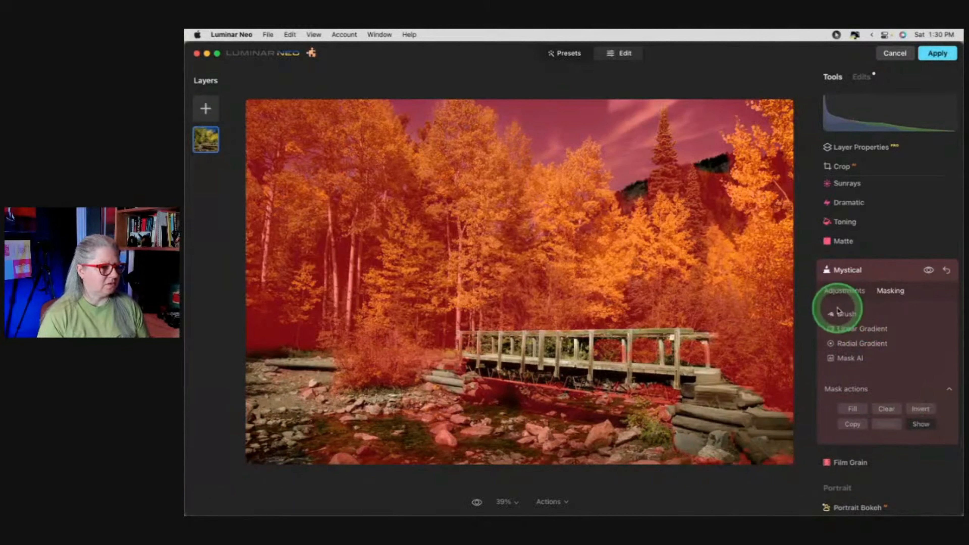
pyautogui.click(847, 314)
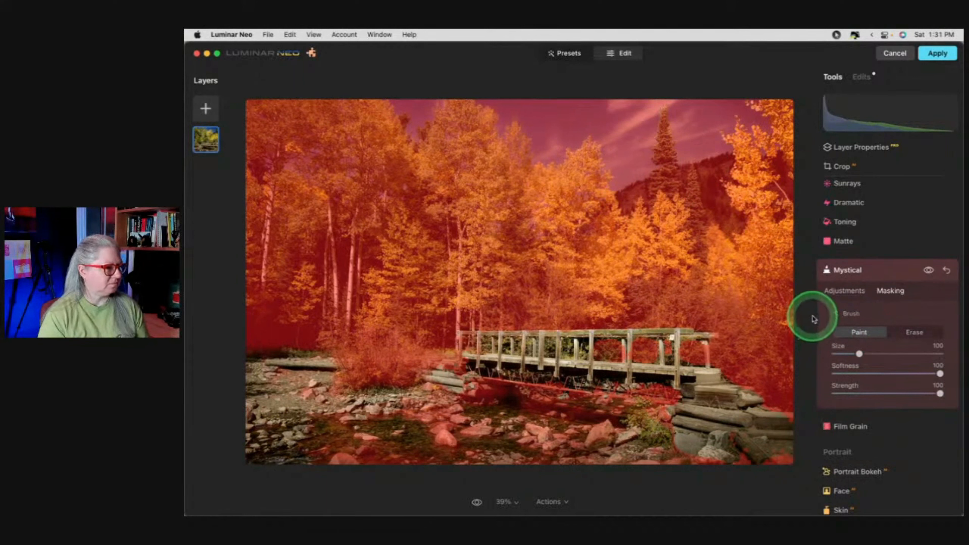
pyautogui.click(842, 314)
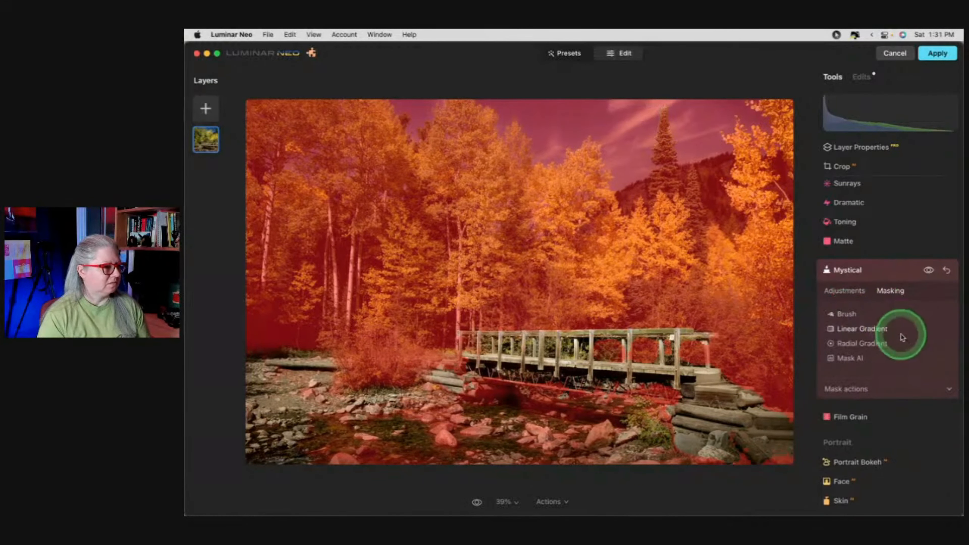
# Raise the Mystical Amount to 96.
pyautogui.click(845, 292)
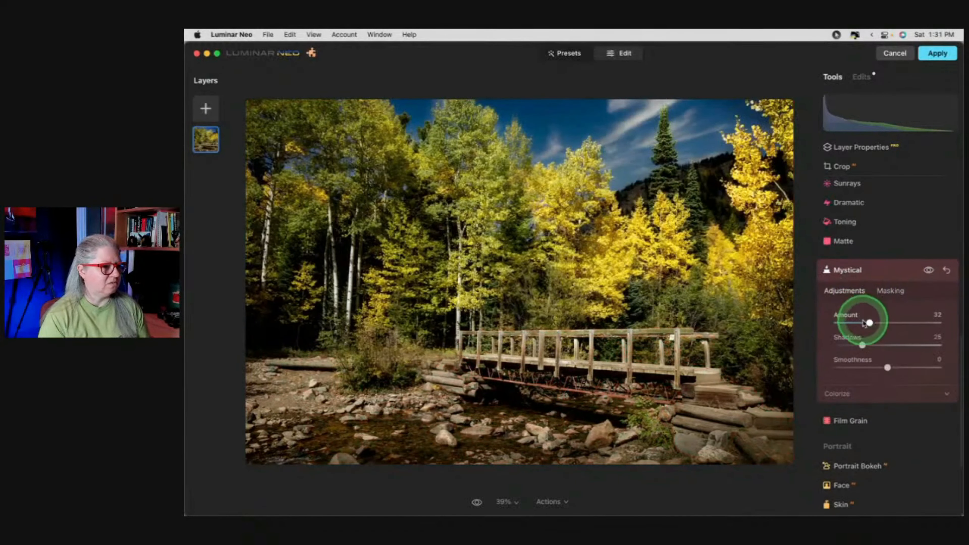
pyautogui.moveTo(885, 325); pyautogui.dragTo(936, 324)
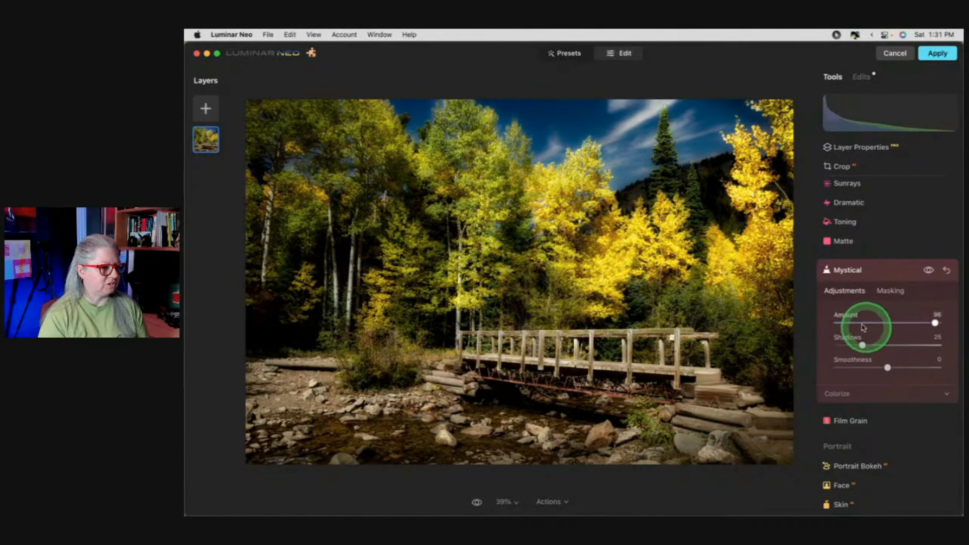
# Erase the Mystical mask over the creek, rocks and bank below the bridge with a brush of size, softness and strength 100.
pyautogui.click(884, 300)
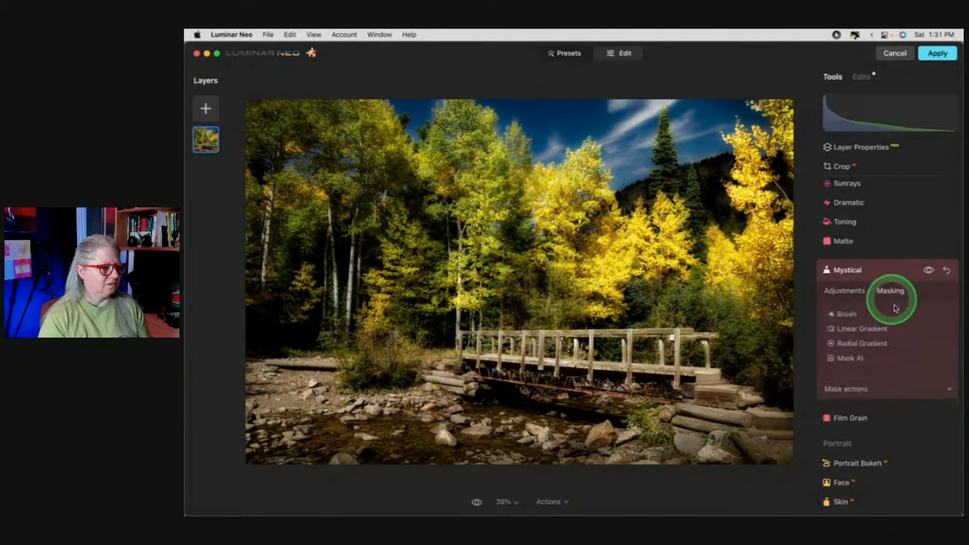
pyautogui.click(844, 314)
pyautogui.click(914, 332)
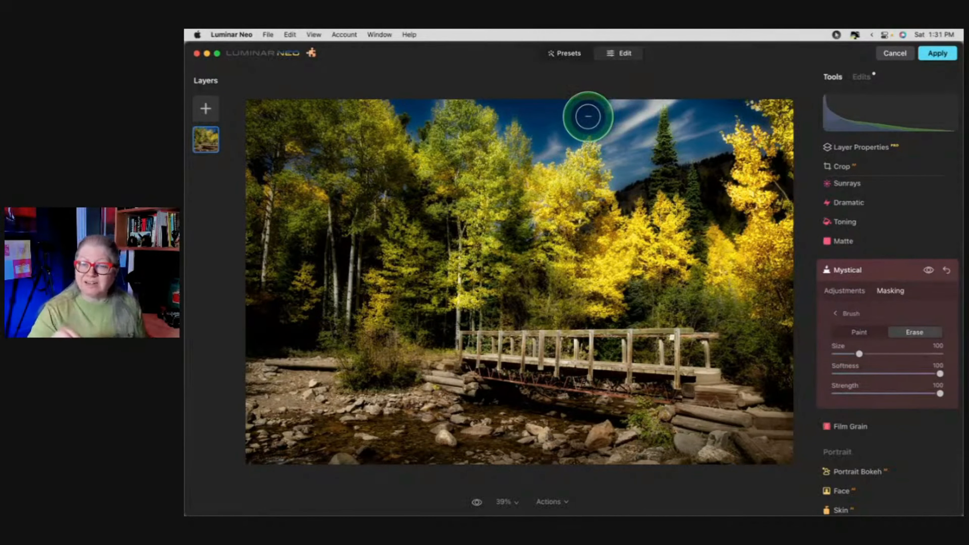
pyautogui.moveTo(588, 117); pyautogui.dragTo(560, 115)
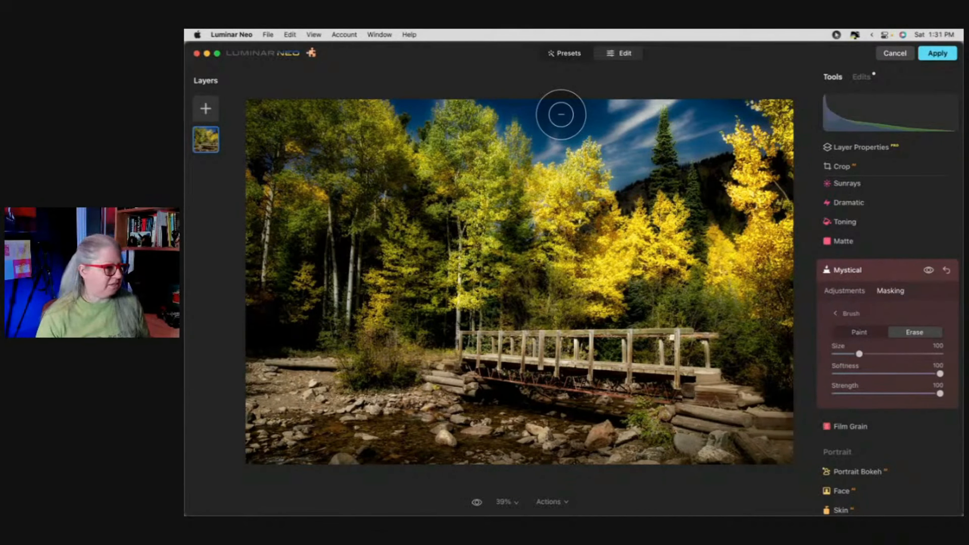
pyautogui.moveTo(589, 407)
pyautogui.mouseDown()
pyautogui.moveTo(589, 357)
pyautogui.moveTo(740, 424)
pyautogui.moveTo(466, 348)
pyautogui.moveTo(697, 346)
pyautogui.moveTo(714, 393)
pyautogui.mouseUp()
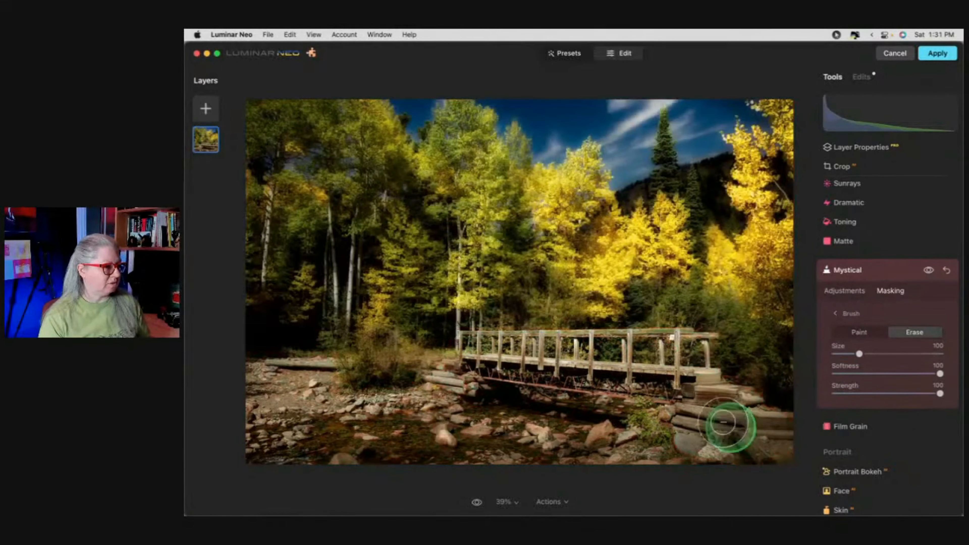
pyautogui.moveTo(412, 387)
pyautogui.mouseDown()
pyautogui.moveTo(466, 381)
pyautogui.moveTo(428, 404)
pyautogui.moveTo(445, 423)
pyautogui.moveTo(662, 432)
pyautogui.mouseUp()
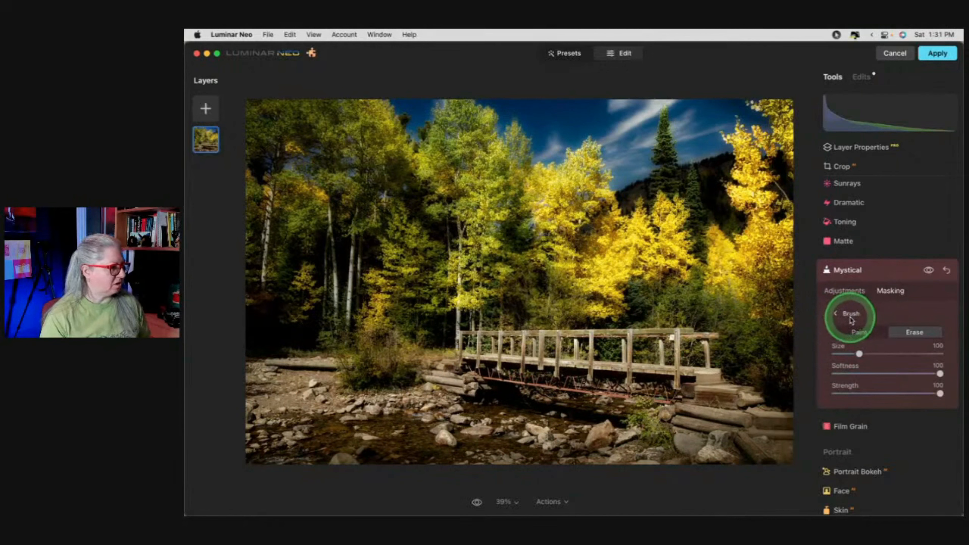
pyautogui.moveTo(311, 383)
pyautogui.mouseDown()
pyautogui.moveTo(288, 385)
pyautogui.moveTo(409, 397)
pyautogui.mouseUp()
pyautogui.moveTo(703, 435)
pyautogui.mouseDown()
pyautogui.moveTo(783, 448)
pyautogui.moveTo(694, 456)
pyautogui.moveTo(573, 439)
pyautogui.mouseUp()
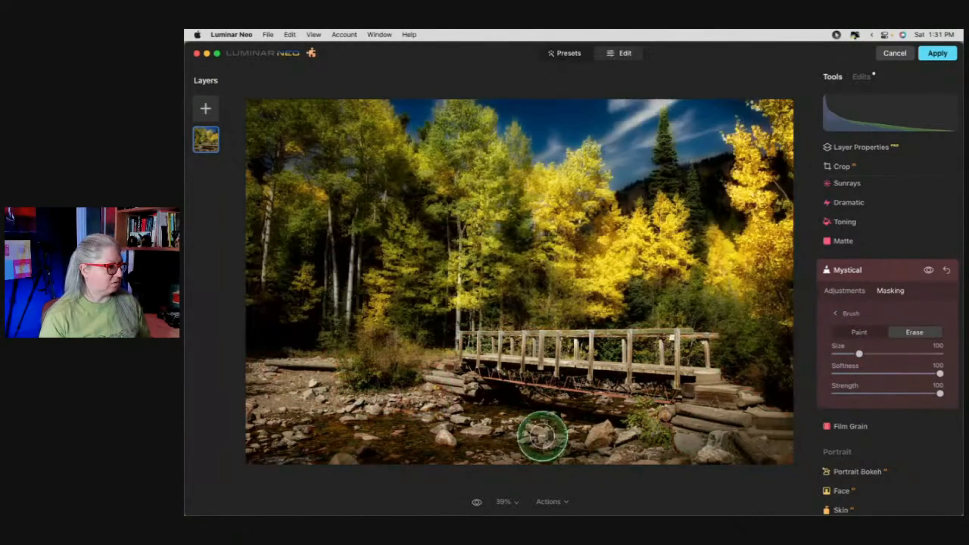
pyautogui.moveTo(454, 445)
pyautogui.mouseDown()
pyautogui.moveTo(541, 442)
pyautogui.moveTo(293, 450)
pyautogui.moveTo(421, 407)
pyautogui.moveTo(503, 420)
pyautogui.mouseUp()
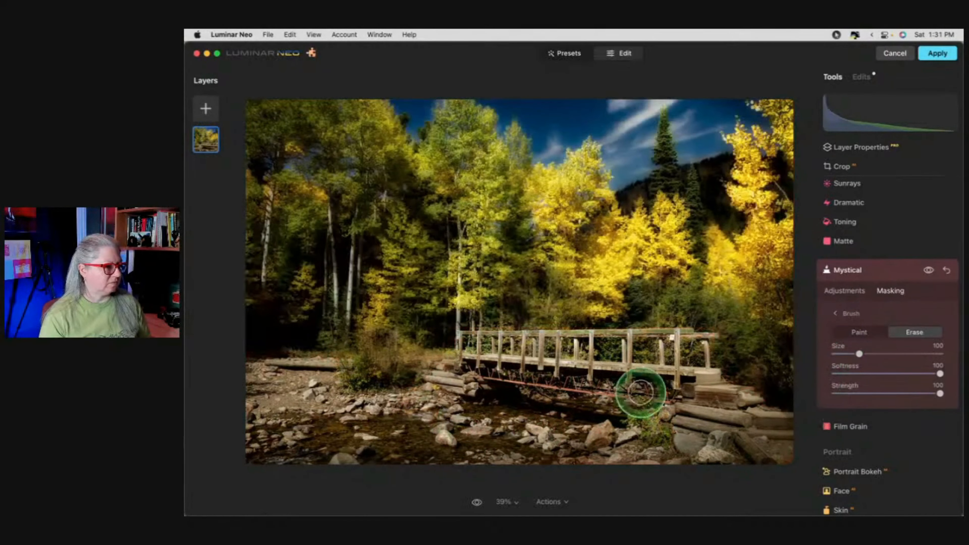
pyautogui.moveTo(640, 391); pyautogui.dragTo(513, 386)
# Reduce the Mystical Amount to 63.
pyautogui.click(842, 315)
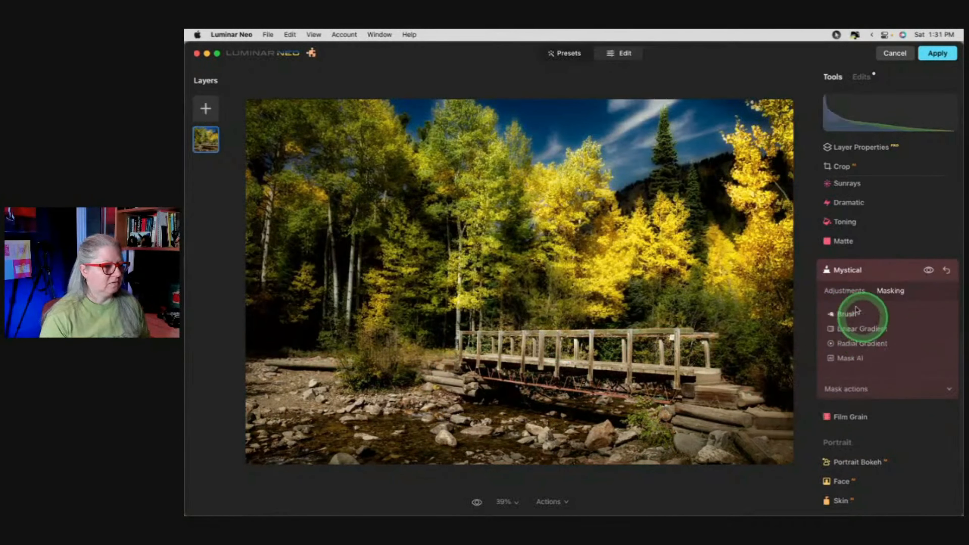
pyautogui.click(857, 295)
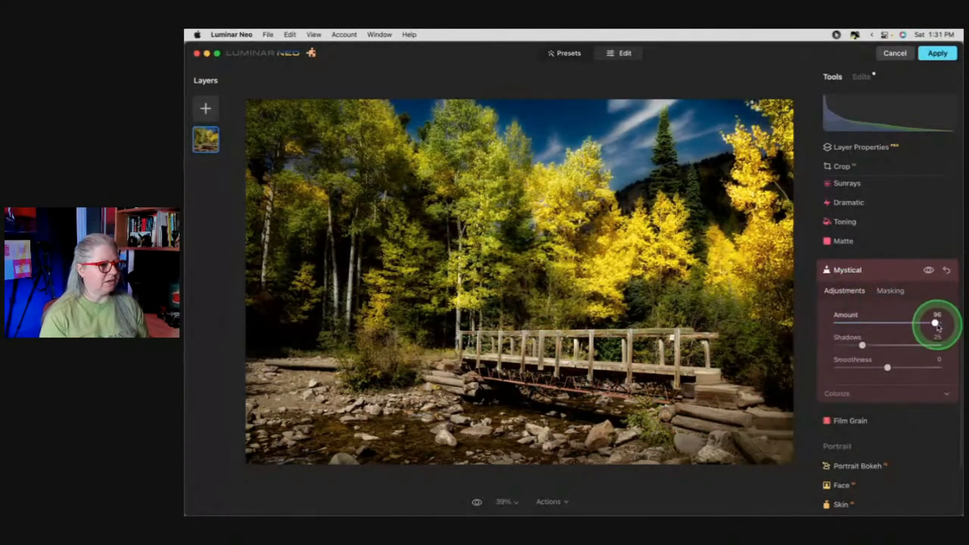
pyautogui.moveTo(935, 323); pyautogui.dragTo(893, 322)
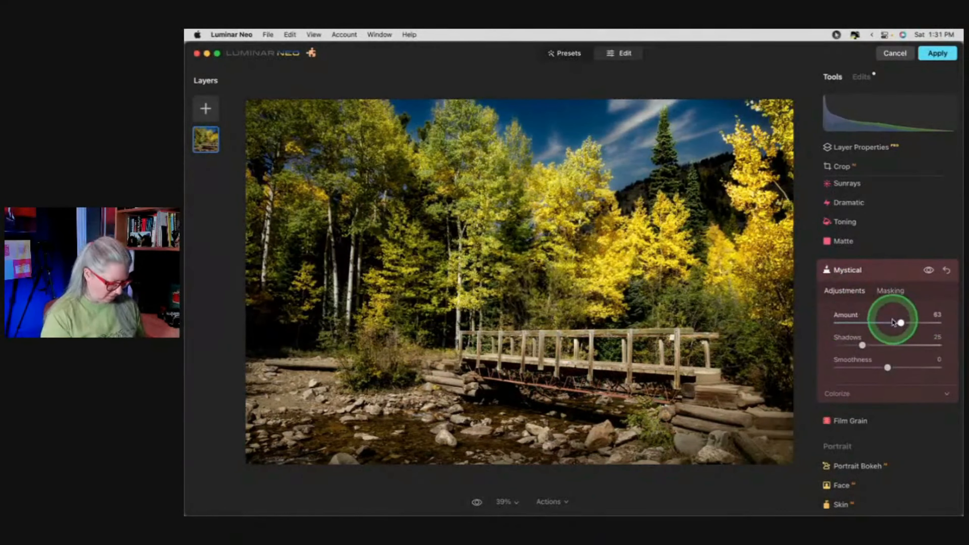
# Lower the Mystical Amount to 45, checking the effect on the foliage up close, and finish with the tool.
pyautogui.press('super+equal')
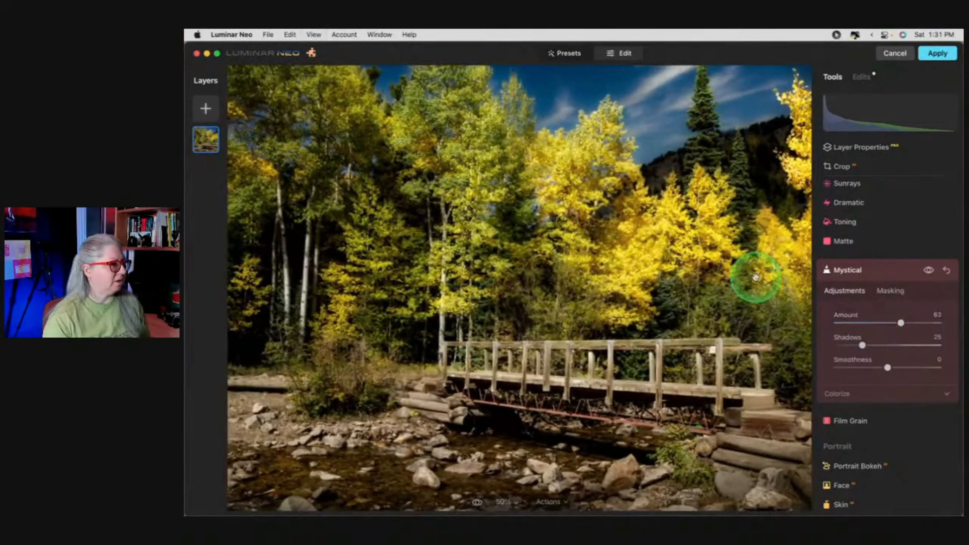
pyautogui.scroll(2, 756, 277)
pyautogui.hscroll(3, 756, 277)
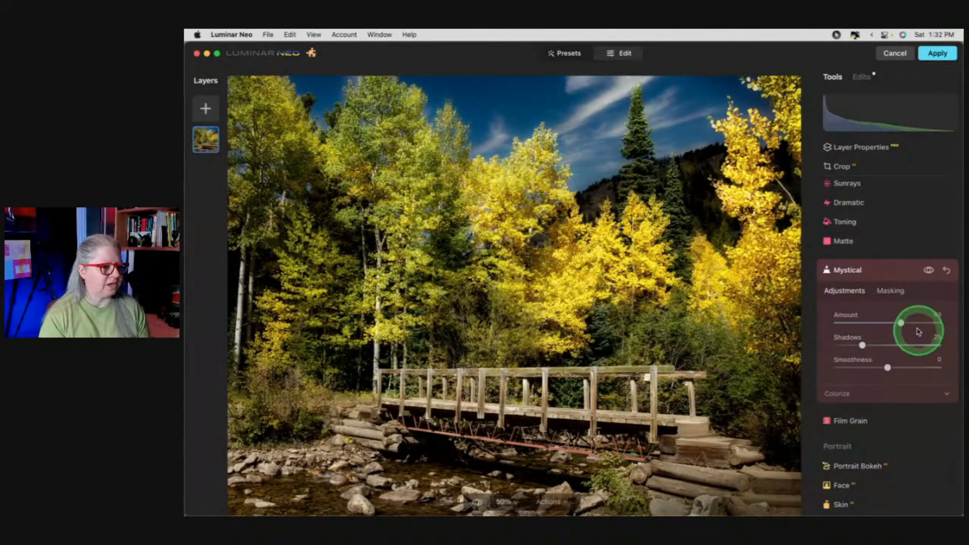
pyautogui.moveTo(901, 323); pyautogui.dragTo(878, 322)
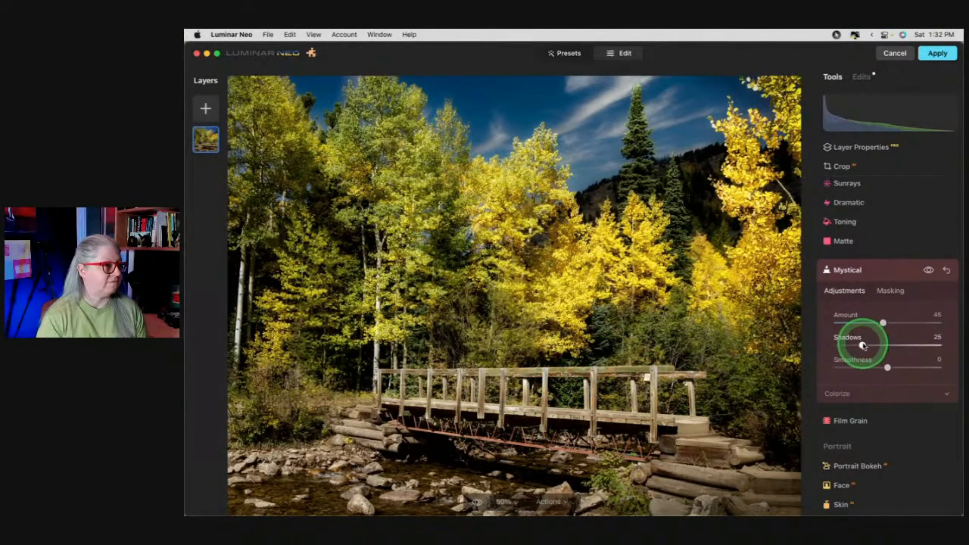
pyautogui.moveTo(863, 346)
pyautogui.mouseDown()
pyautogui.moveTo(946, 343)
pyautogui.moveTo(822, 340)
pyautogui.moveTo(944, 343)
pyautogui.moveTo(863, 346)
pyautogui.mouseUp()
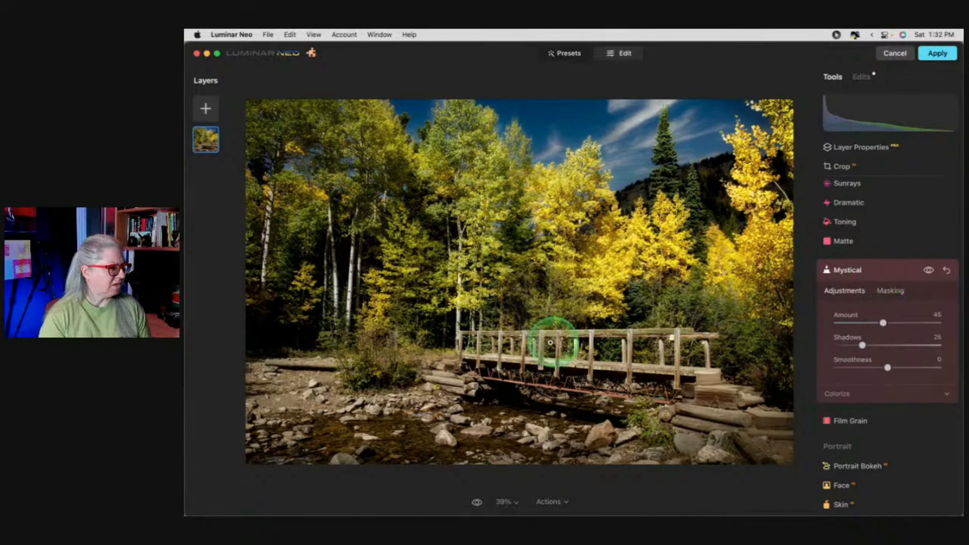
pyautogui.click(883, 274)
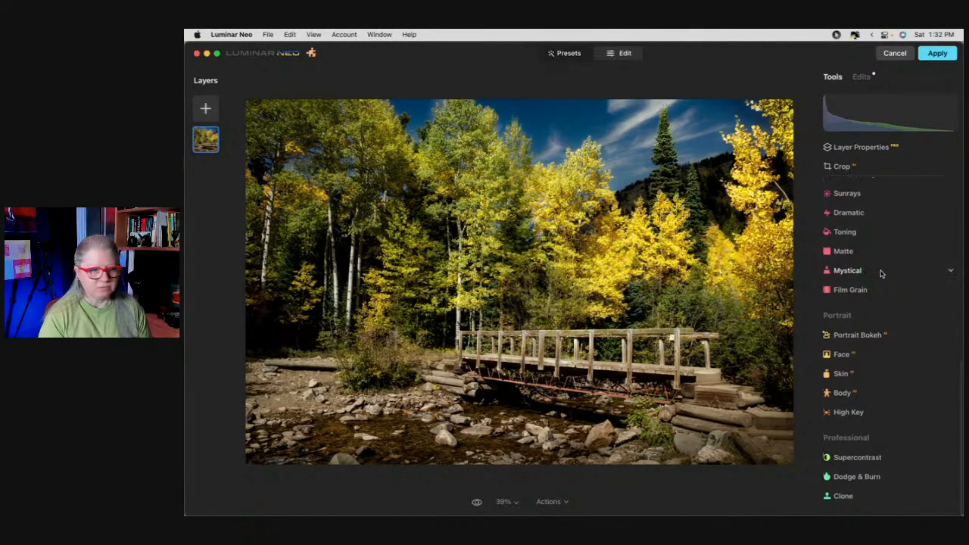
# Darken the creek, rocks and bank along the foreground with a Dodge & Burn brush at strength 14.
pyautogui.click(867, 481)
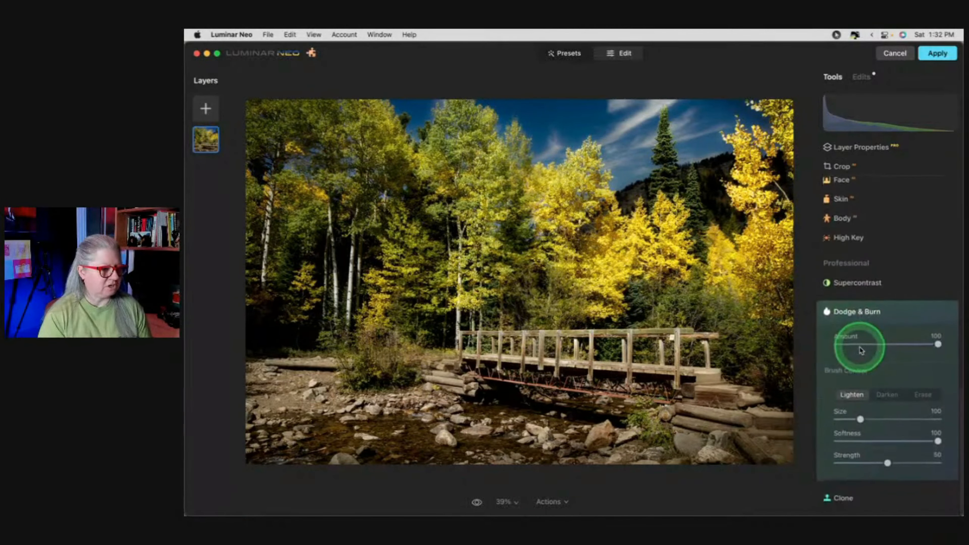
pyautogui.click(883, 397)
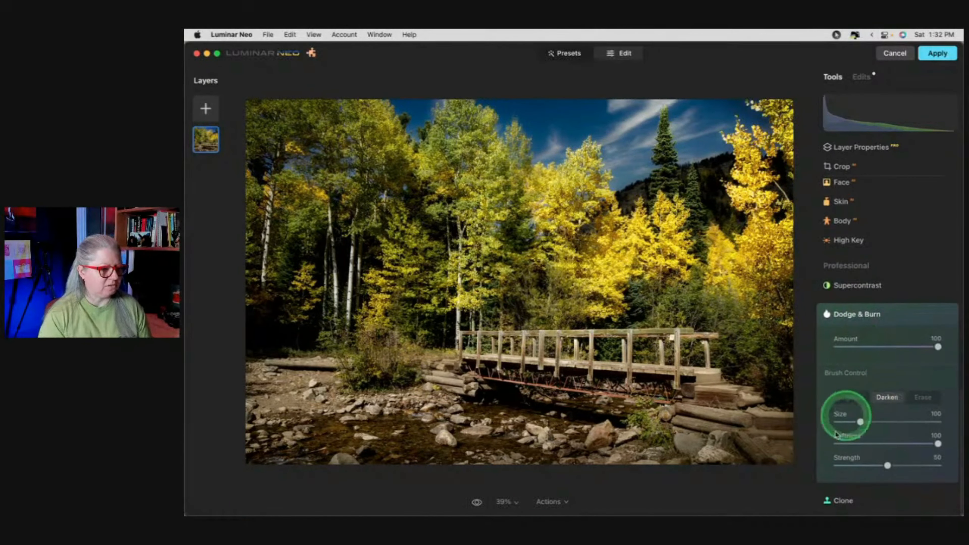
pyautogui.click(851, 466)
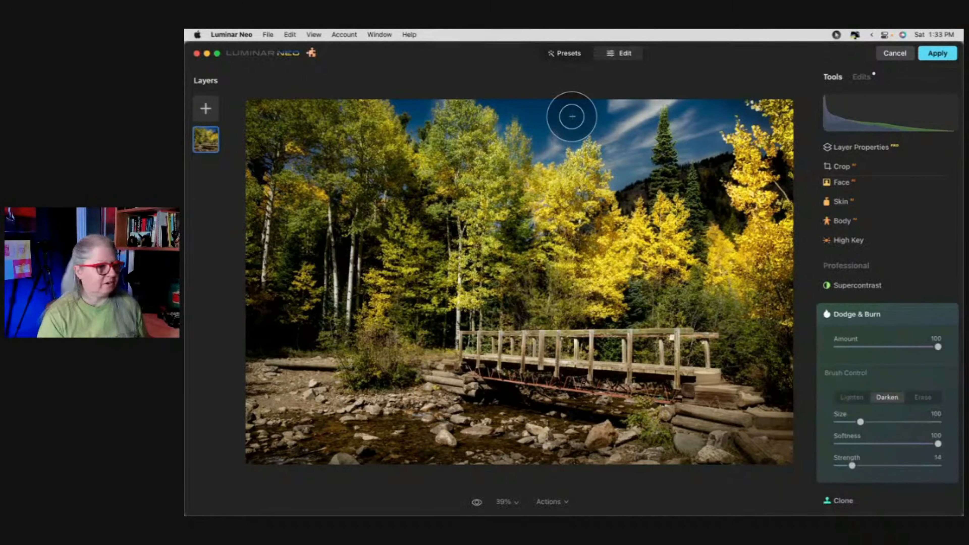
pyautogui.moveTo(293, 390)
pyautogui.mouseDown()
pyautogui.moveTo(253, 411)
pyautogui.moveTo(326, 394)
pyautogui.moveTo(350, 407)
pyautogui.moveTo(225, 386)
pyautogui.moveTo(307, 455)
pyautogui.moveTo(368, 457)
pyautogui.moveTo(325, 452)
pyautogui.mouseUp()
pyautogui.moveTo(727, 461)
pyautogui.mouseDown()
pyautogui.moveTo(604, 461)
pyautogui.moveTo(584, 444)
pyautogui.moveTo(520, 438)
pyautogui.moveTo(429, 441)
pyautogui.moveTo(775, 444)
pyautogui.moveTo(683, 462)
pyautogui.moveTo(625, 435)
pyautogui.moveTo(439, 446)
pyautogui.moveTo(271, 429)
pyautogui.moveTo(327, 404)
pyautogui.moveTo(292, 373)
pyautogui.moveTo(240, 362)
pyautogui.moveTo(262, 431)
pyautogui.moveTo(274, 430)
pyautogui.moveTo(261, 374)
pyautogui.moveTo(381, 444)
pyautogui.moveTo(329, 461)
pyautogui.moveTo(443, 435)
pyautogui.moveTo(251, 452)
pyautogui.moveTo(435, 442)
pyautogui.moveTo(260, 435)
pyautogui.moveTo(249, 398)
pyautogui.moveTo(331, 450)
pyautogui.mouseUp()
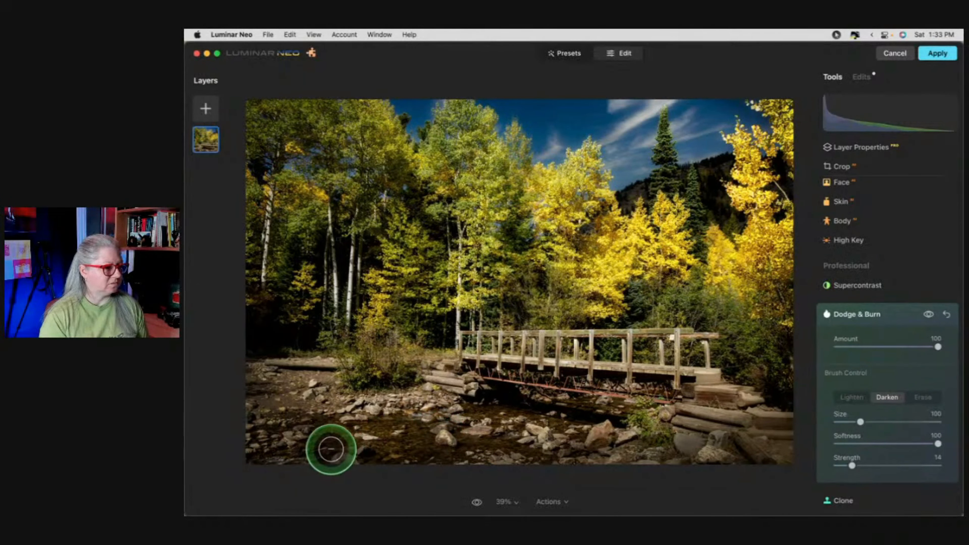
pyautogui.moveTo(712, 419)
pyautogui.mouseDown()
pyautogui.moveTo(692, 408)
pyautogui.moveTo(718, 418)
pyautogui.moveTo(699, 433)
pyautogui.moveTo(658, 440)
pyautogui.moveTo(609, 432)
pyautogui.mouseUp()
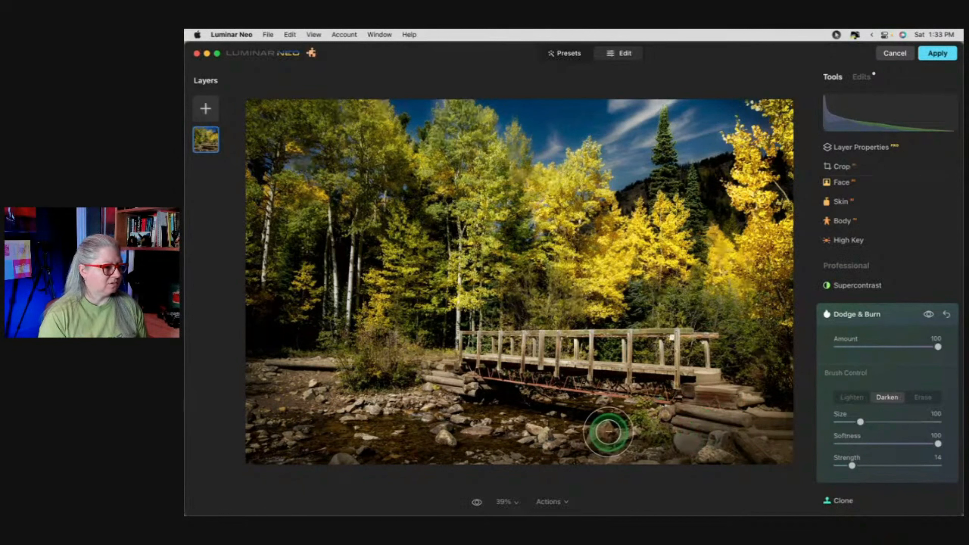
# Compare the photo with and without Dodge & Burn, and lower the Darken brush strength to 11.
pyautogui.click(928, 314)
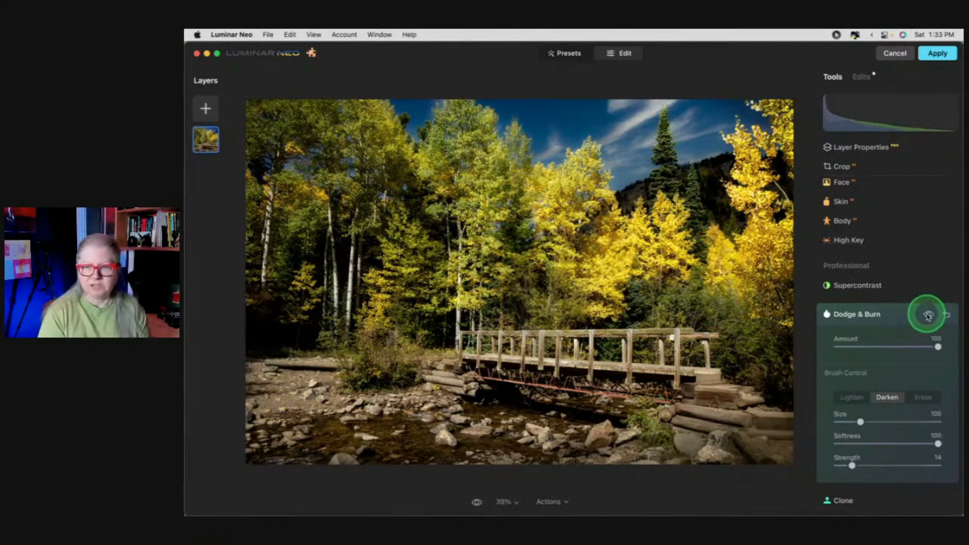
pyautogui.click(929, 316)
pyautogui.click(928, 315)
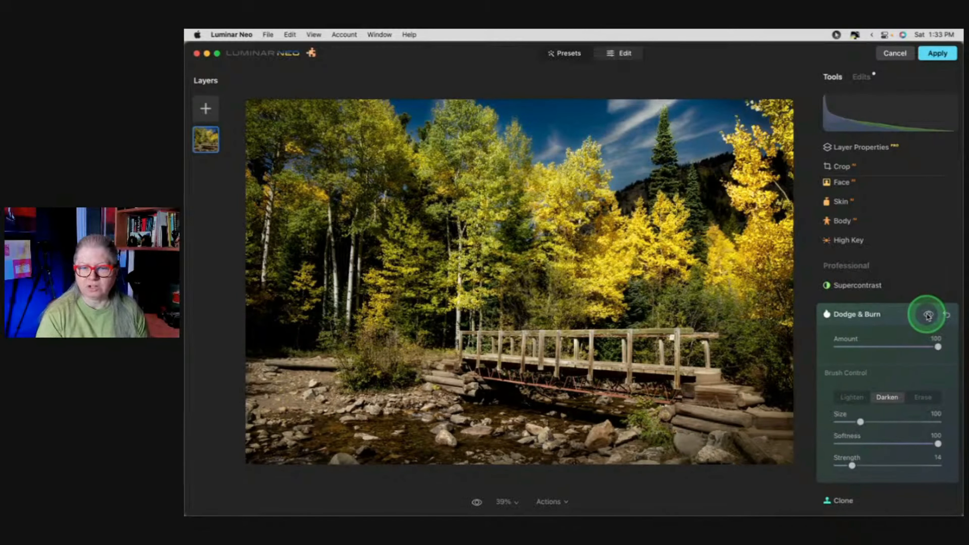
pyautogui.click(929, 315)
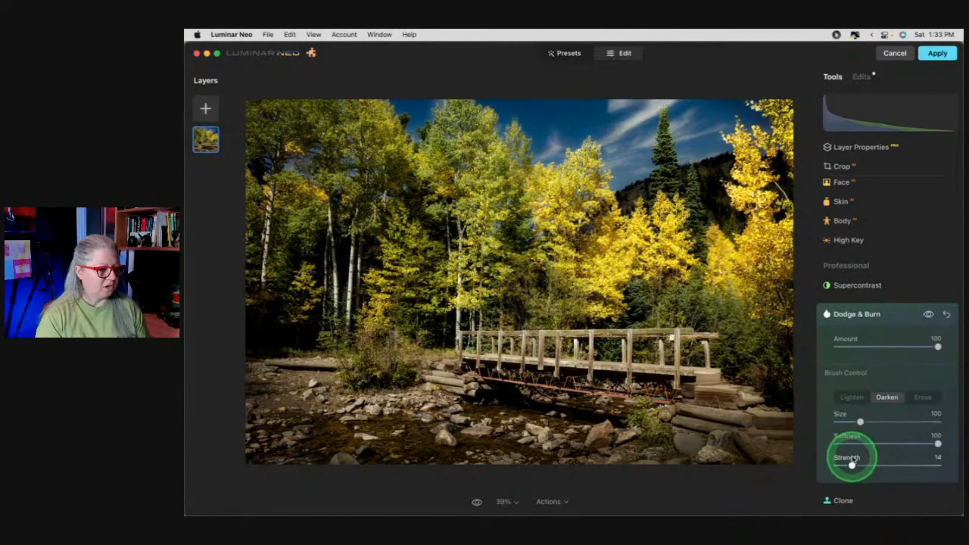
pyautogui.moveTo(852, 466); pyautogui.dragTo(849, 466)
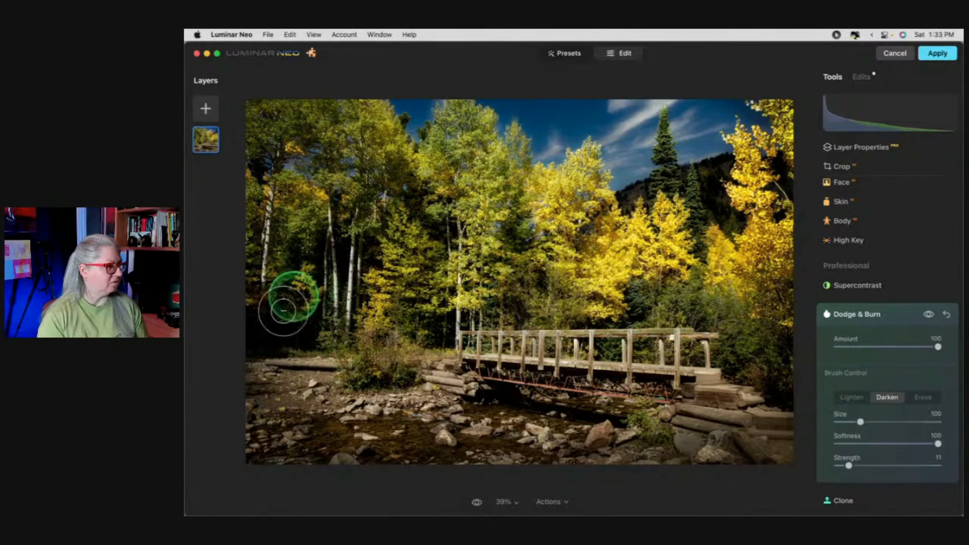
pyautogui.click(892, 315)
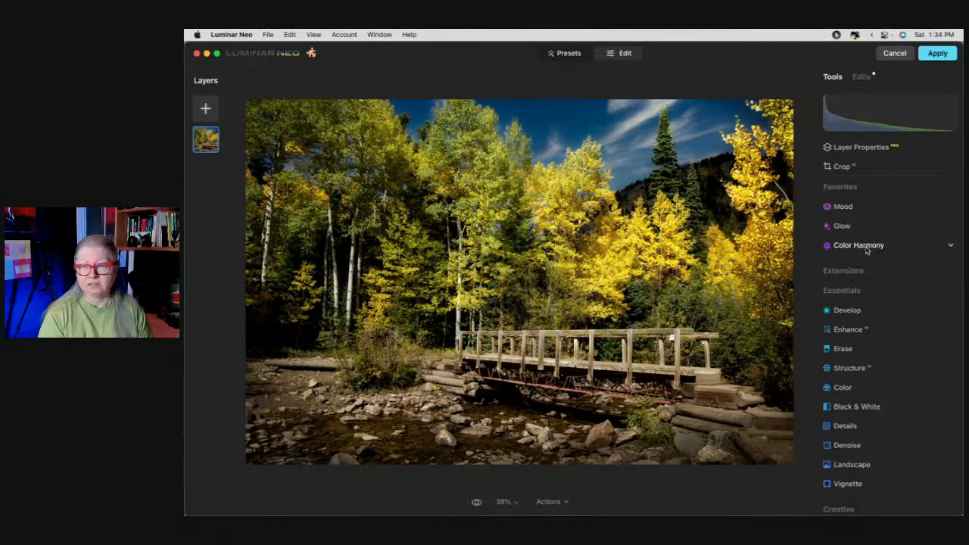
# Set the Color Harmony color contrast to Hue 210 and Amount 15, and compare the photo with and without it.
pyautogui.click(868, 249)
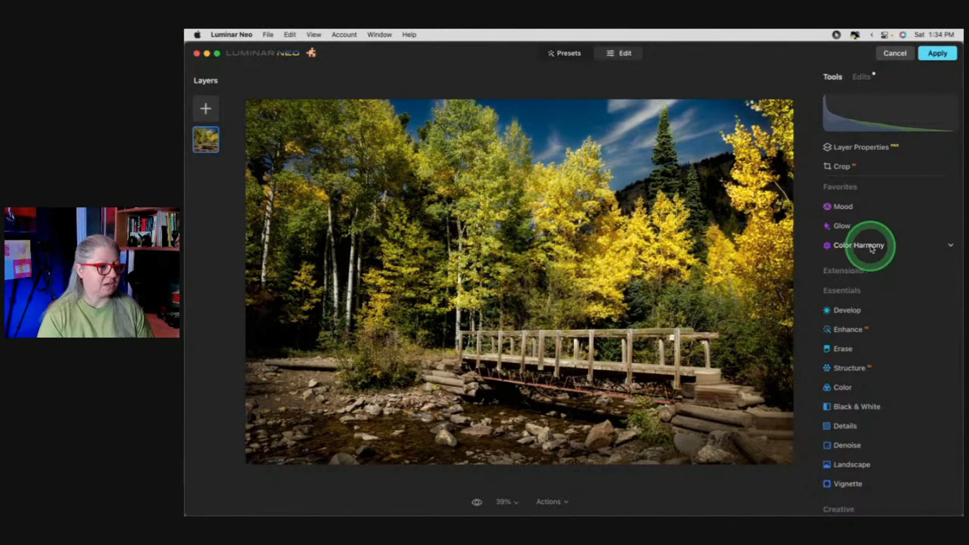
pyautogui.click(845, 355)
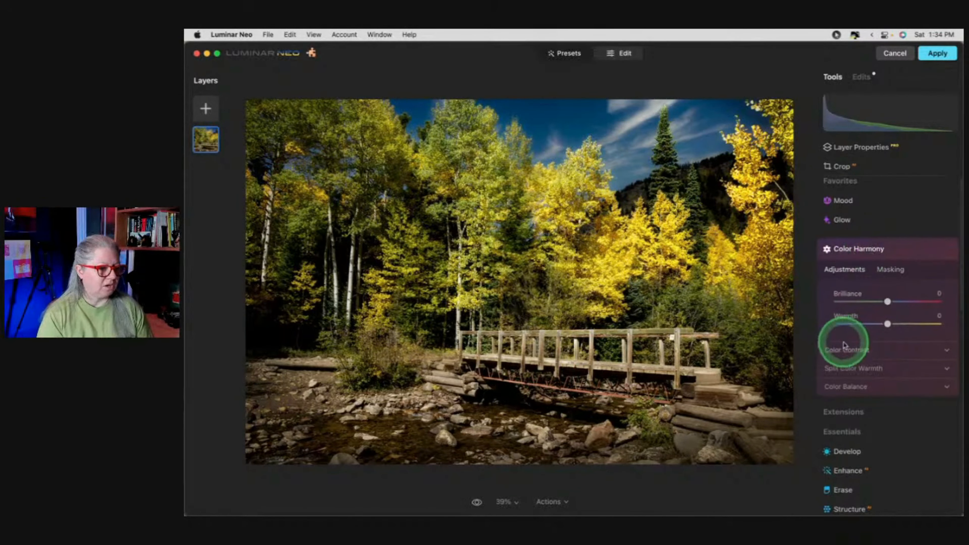
pyautogui.click(837, 355)
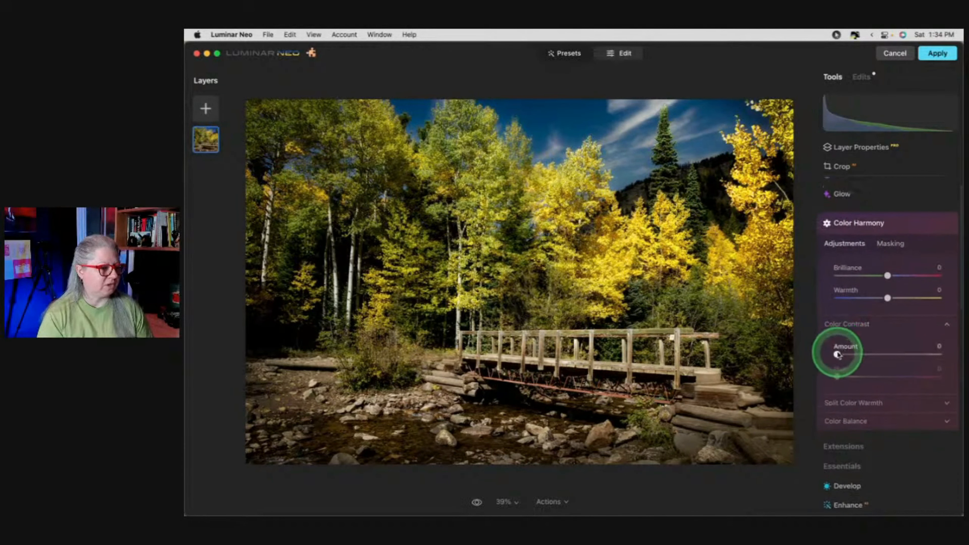
pyautogui.moveTo(837, 355); pyautogui.dragTo(889, 353)
pyautogui.click(837, 377)
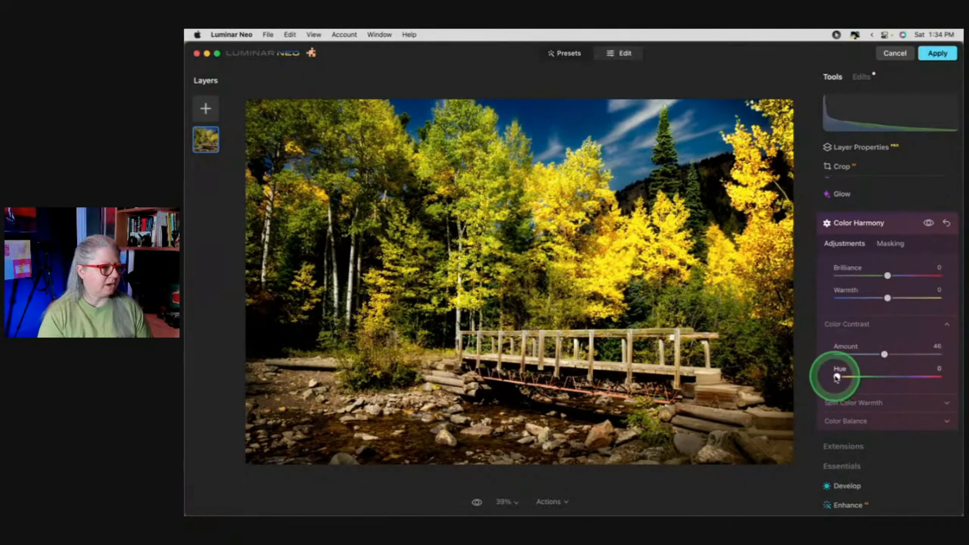
pyautogui.click(624, 258)
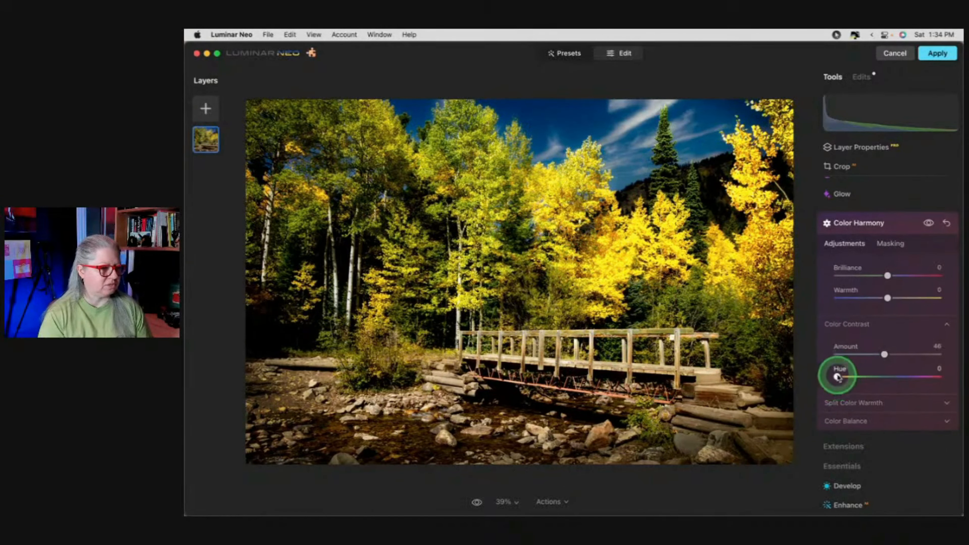
pyautogui.moveTo(837, 377); pyautogui.dragTo(848, 353)
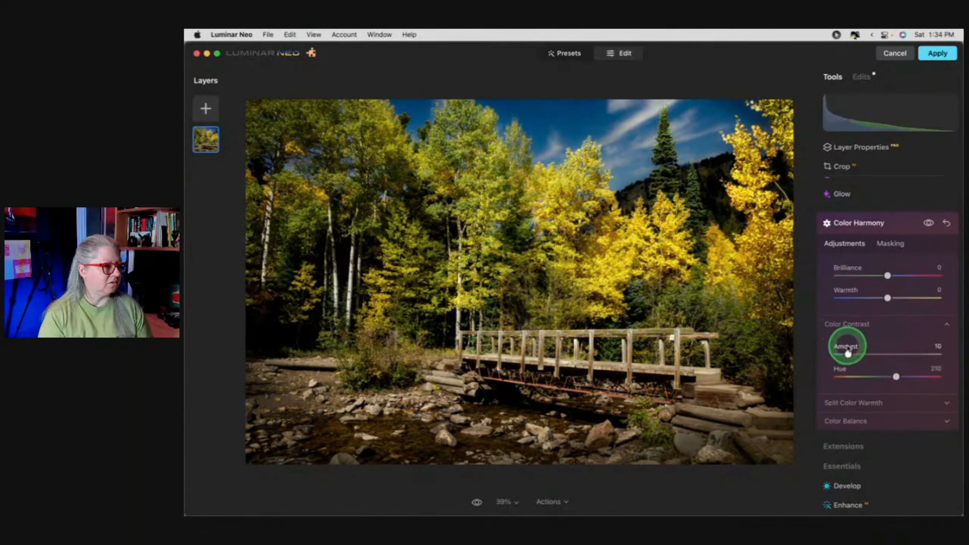
pyautogui.click(927, 224)
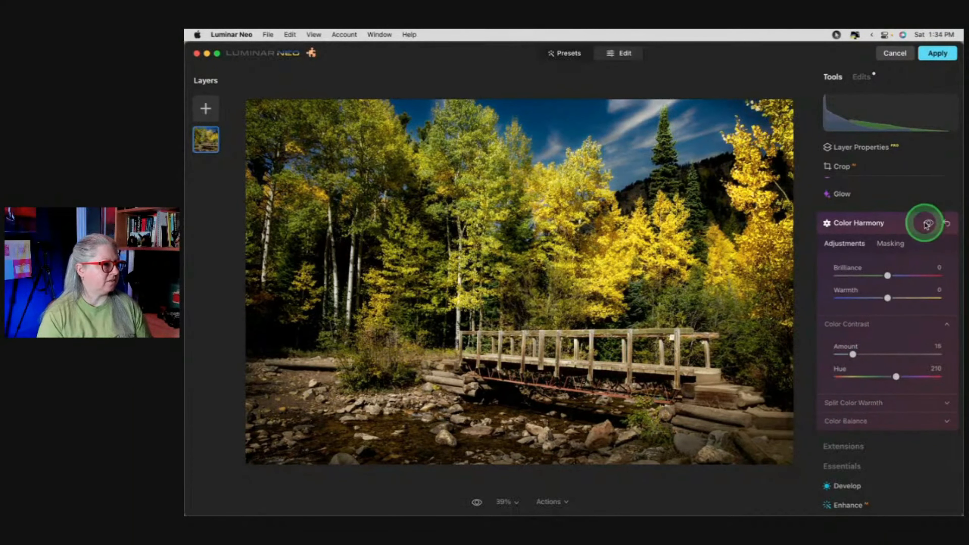
pyautogui.click(928, 226)
pyautogui.click(928, 225)
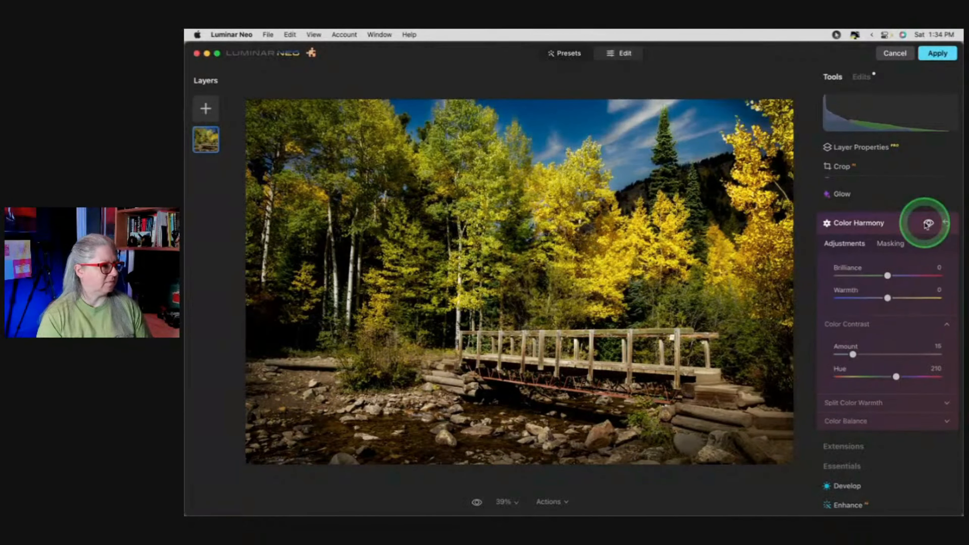
pyautogui.click(893, 224)
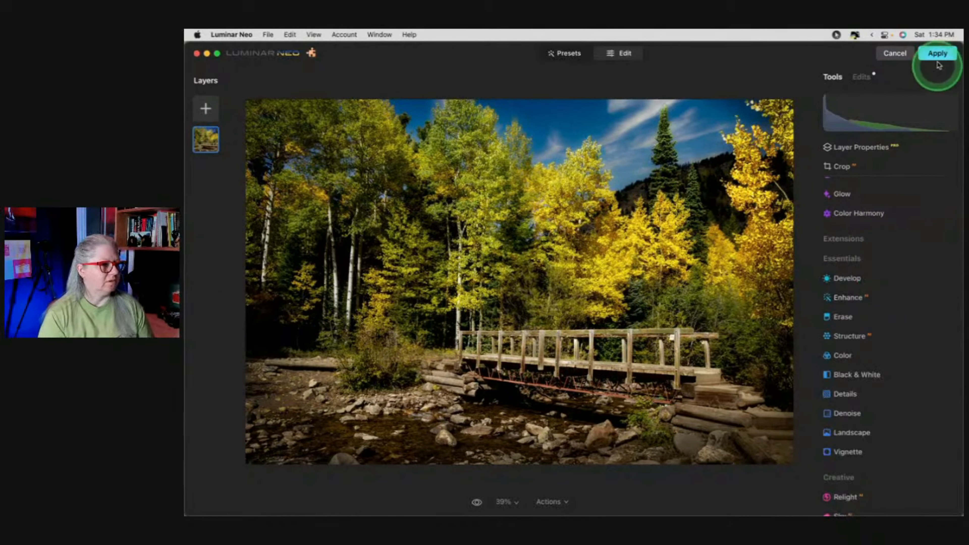
# Inspect the sky, ridge and treetops up close, apply the Luminar Neo edits and return to Lightroom Classic.
pyautogui.doubleClick(657, 136)
pyautogui.moveTo(743, 161); pyautogui.dragTo(653, 184)
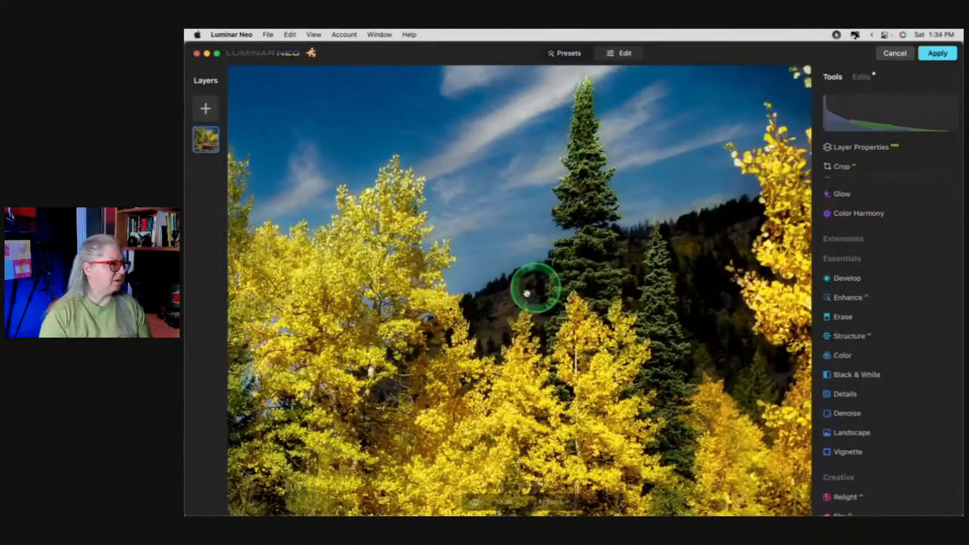
pyautogui.moveTo(642, 282); pyautogui.dragTo(559, 258)
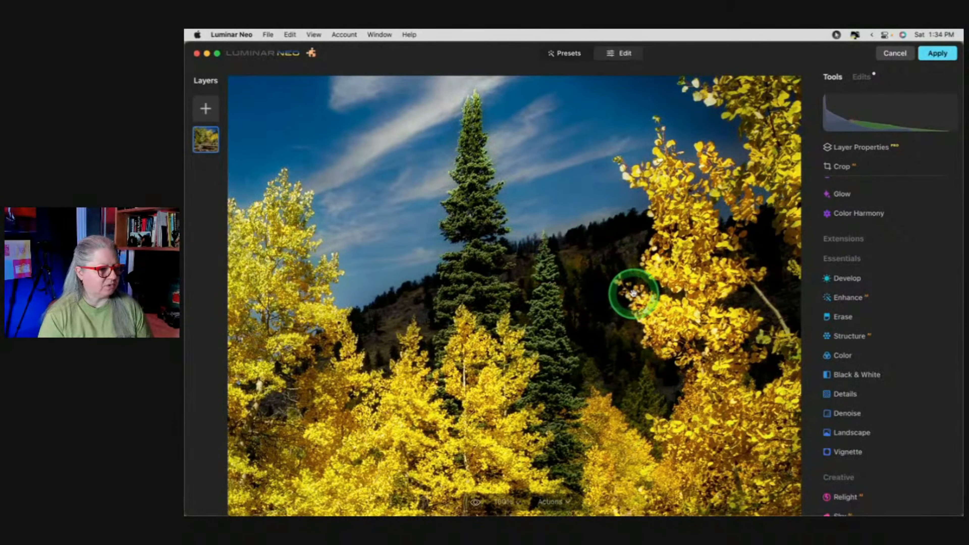
pyautogui.doubleClick(594, 301)
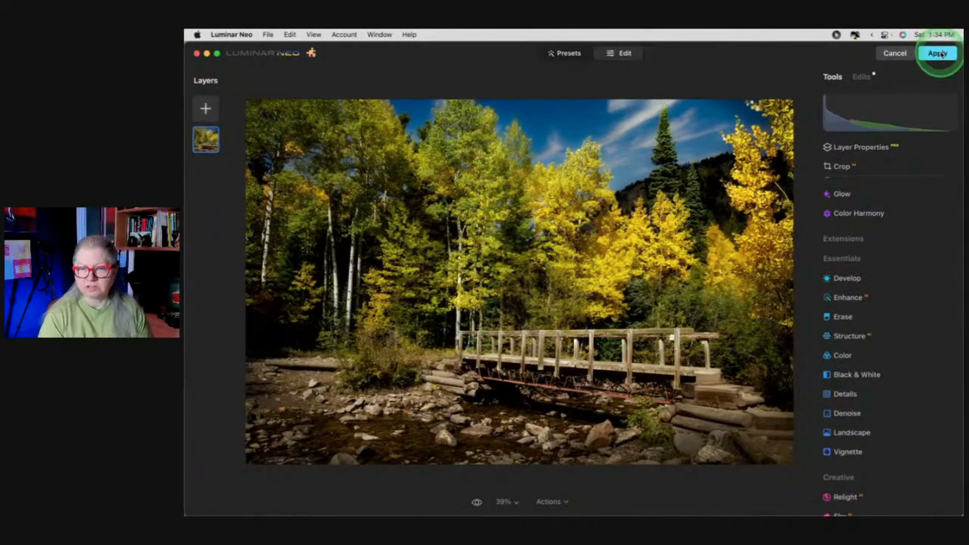
pyautogui.click(939, 54)
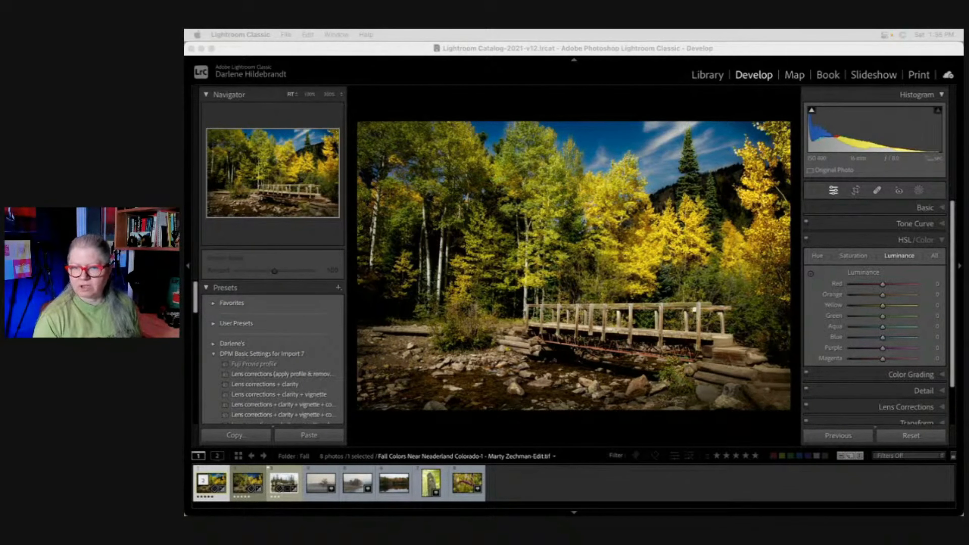
pyautogui.click(661, 435)
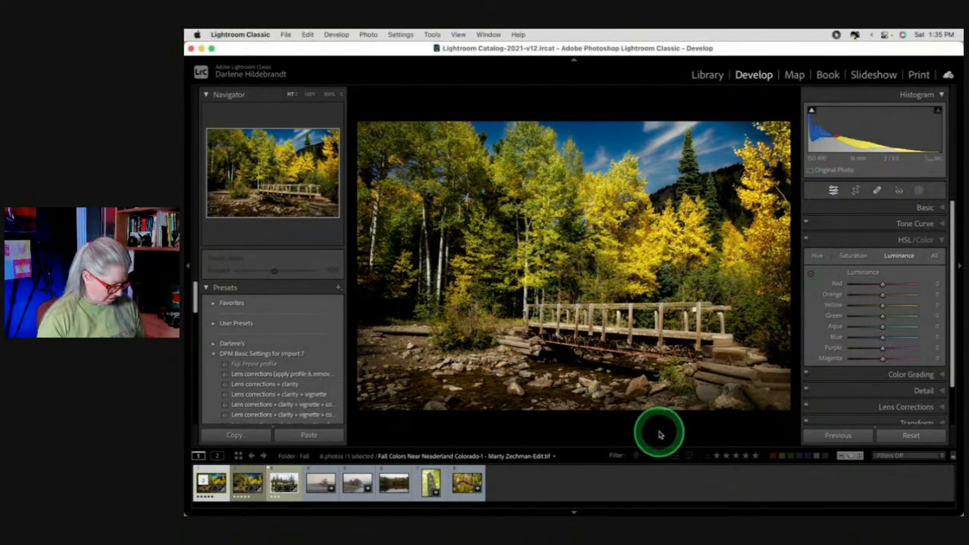
# Select the edited TIFF and the original DNG of the bridge photo and show them side by side in Compare view.
pyautogui.press('g')
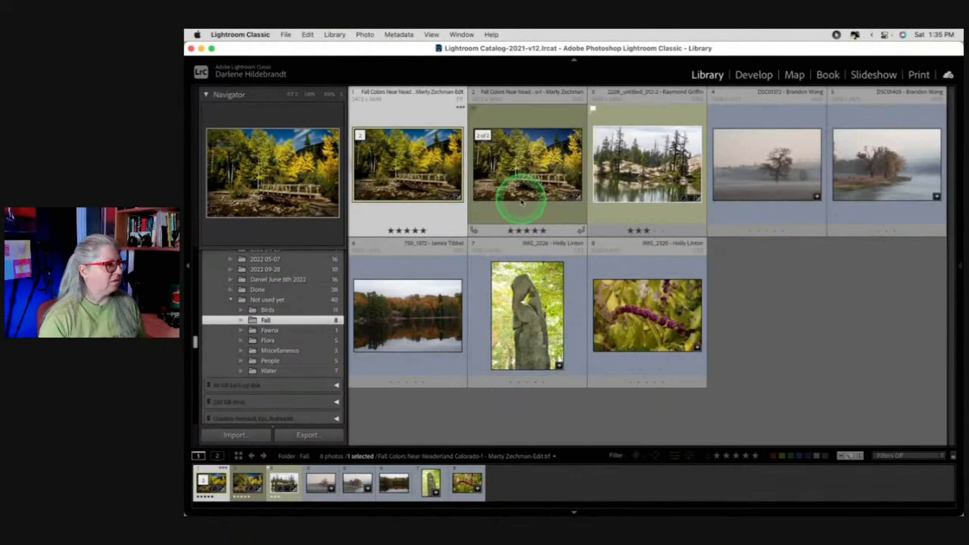
pyautogui.keyDown('super'); pyautogui.click(528, 190); pyautogui.keyUp('super')
pyautogui.press('c')
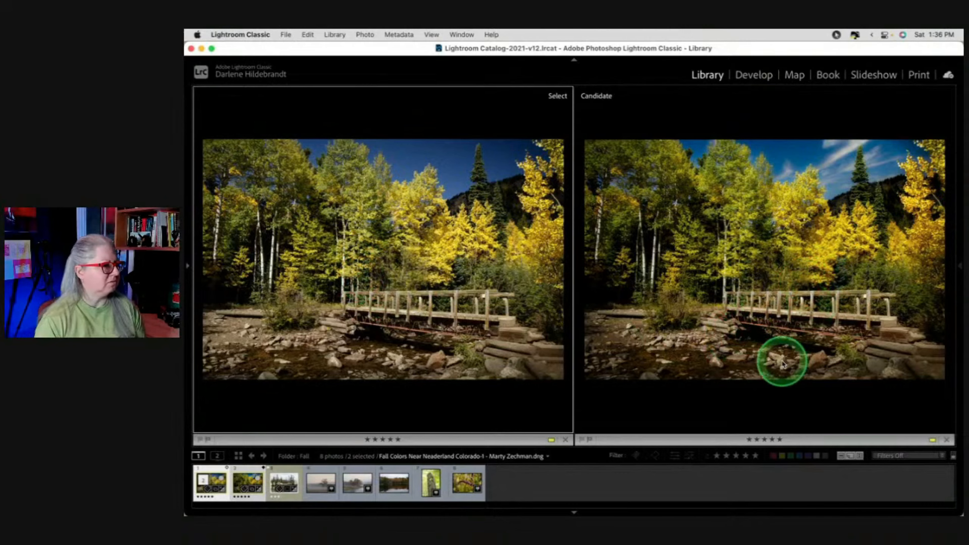
# Examine the sky, mountain ridge and yellow trees up close in both versions of the bridge photo.
pyautogui.click(477, 218)
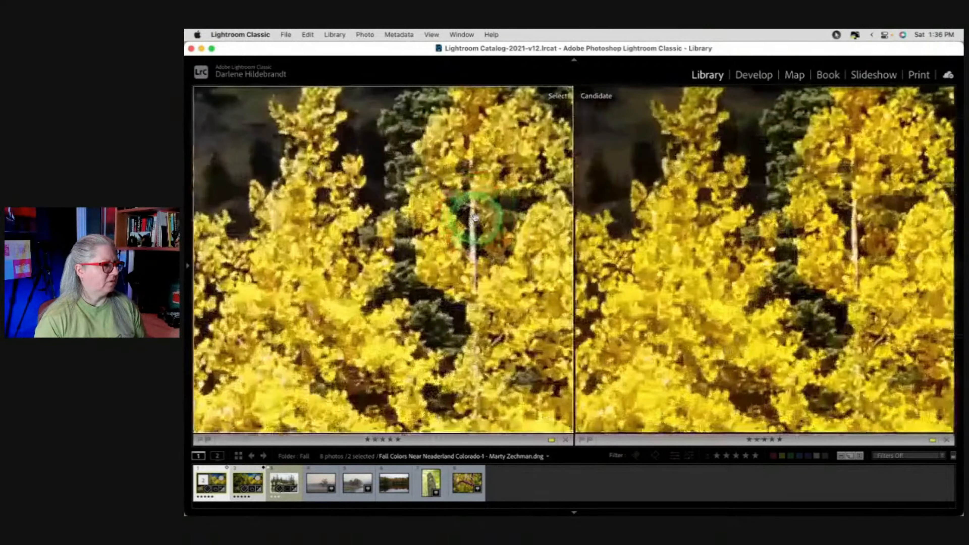
pyautogui.click(422, 226)
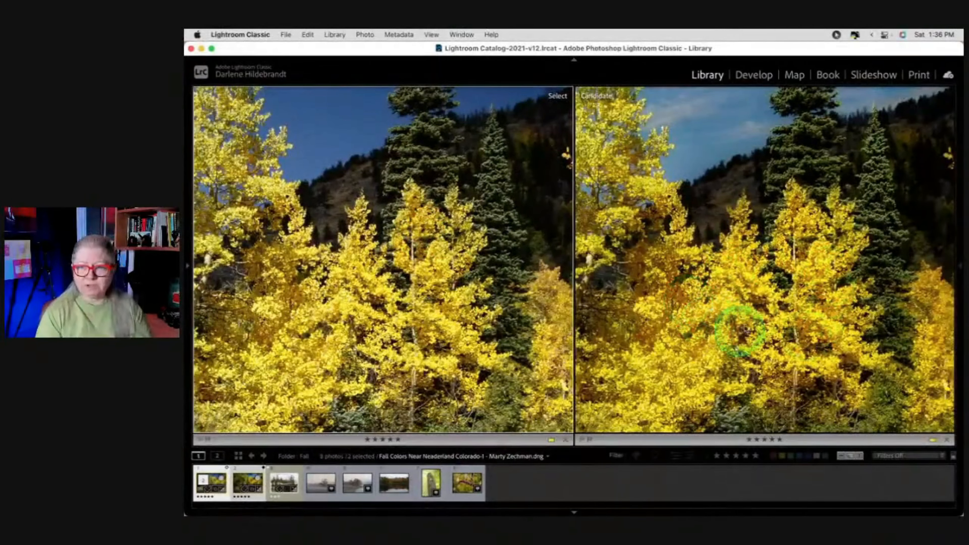
pyautogui.click(336, 264)
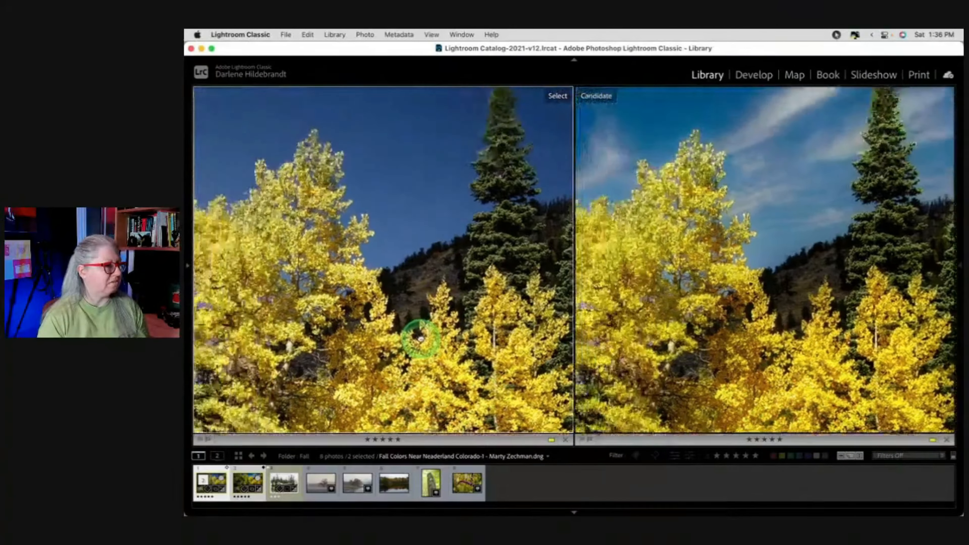
pyautogui.click(406, 400)
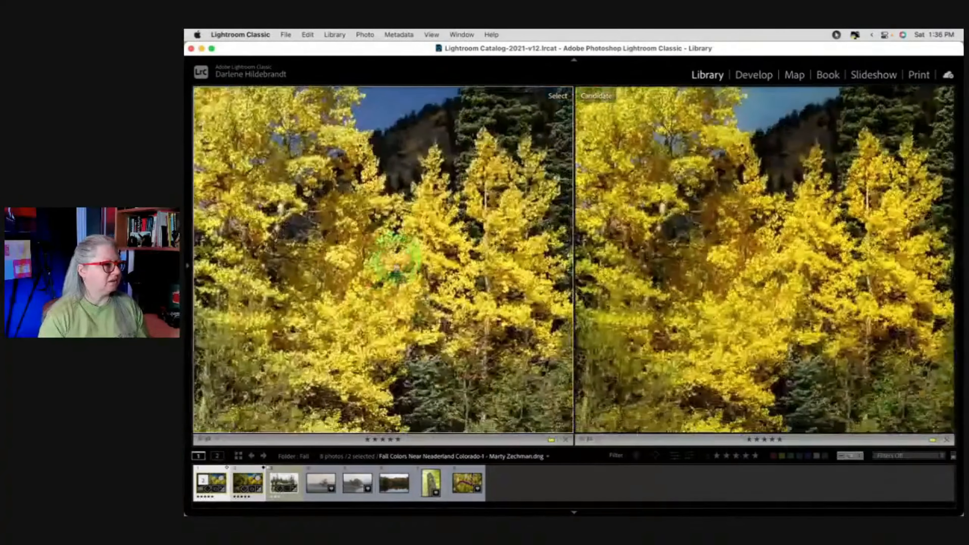
pyautogui.moveTo(411, 372); pyautogui.dragTo(355, 344)
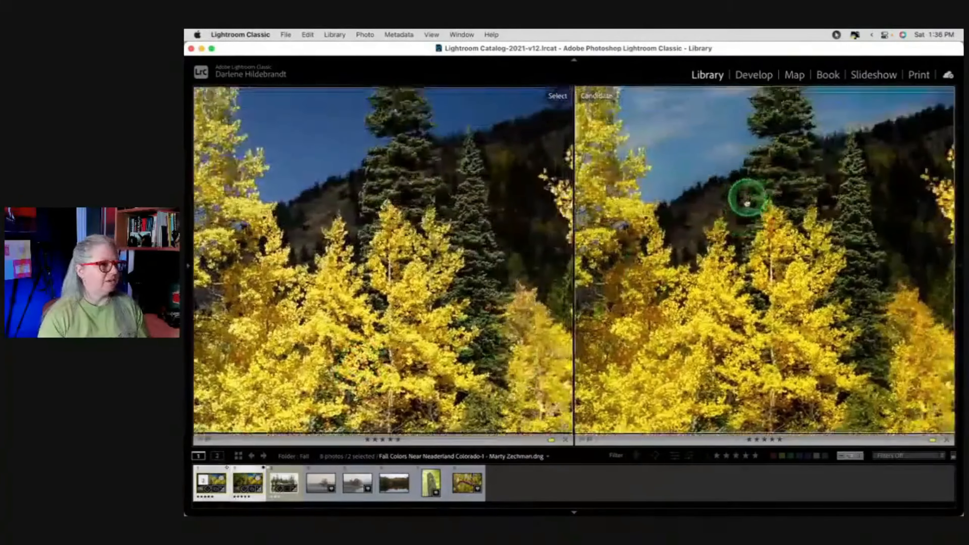
pyautogui.click(746, 199)
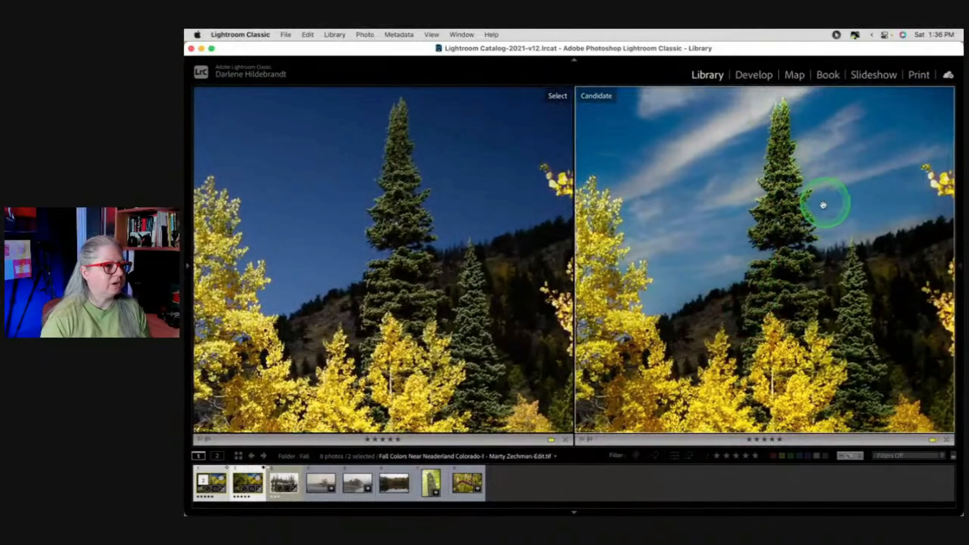
pyautogui.moveTo(824, 205); pyautogui.dragTo(730, 237)
pyautogui.moveTo(691, 305); pyautogui.dragTo(773, 263)
pyautogui.moveTo(685, 274); pyautogui.dragTo(762, 296)
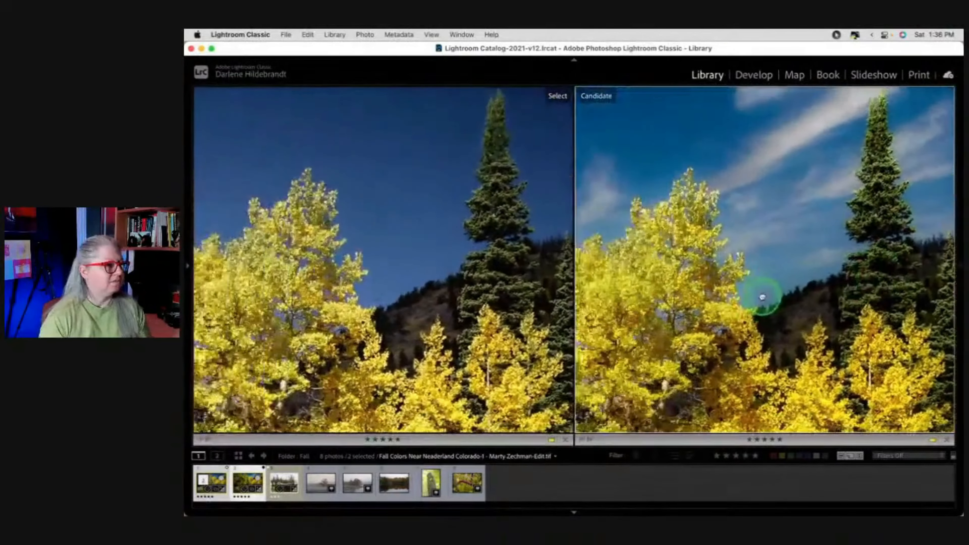
pyautogui.click(371, 280)
pyautogui.click(357, 280)
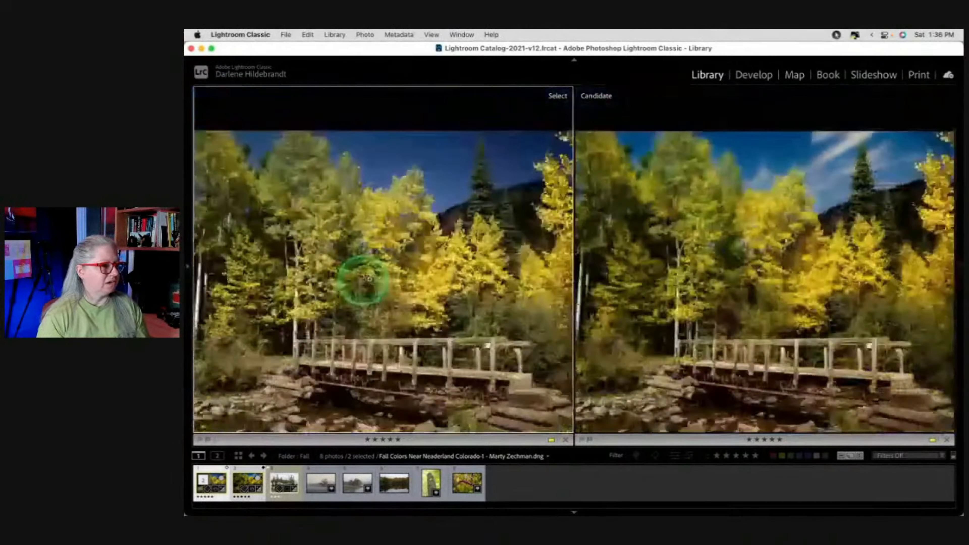